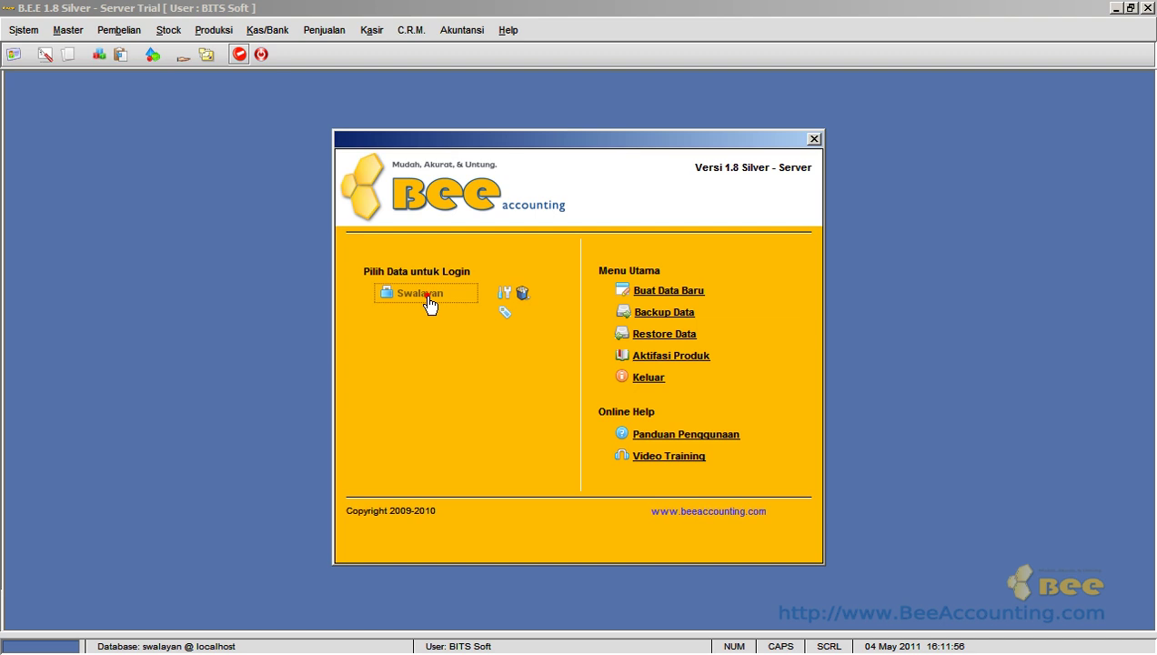
- Log into the Swalayan database with the admin credentials and close all frames, including the welcome guide
{"action": "key", "text": "Tab"}
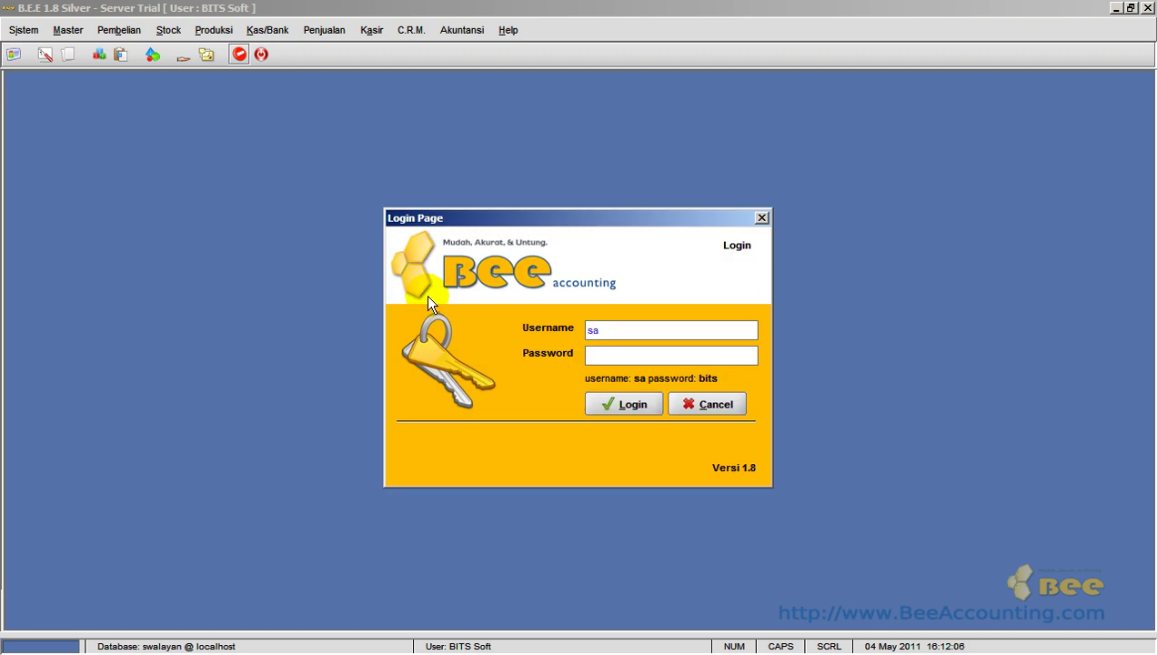
{"action": "key", "text": "Return"}
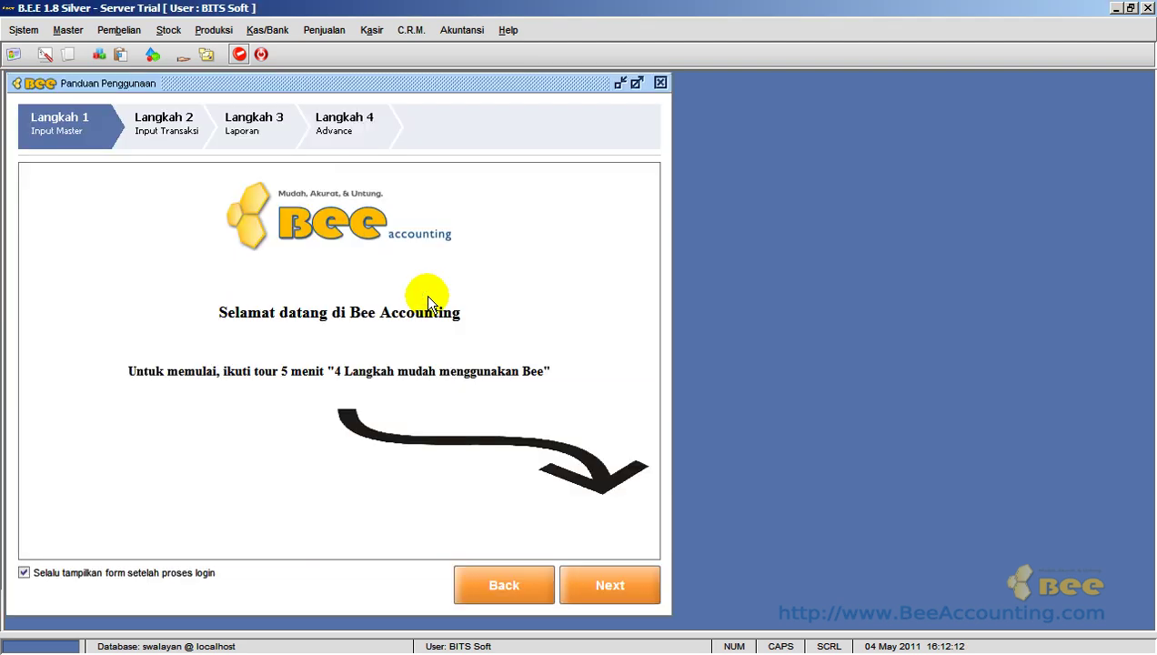
{"action": "right_click", "coordinate": [841, 363]}
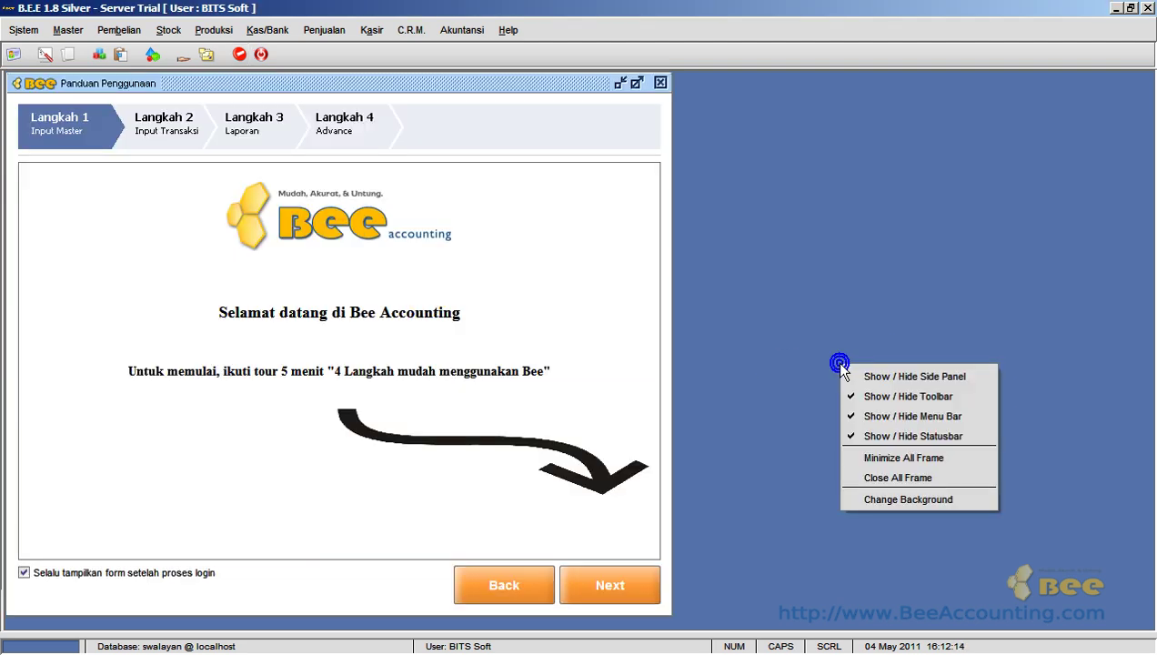
{"action": "left_click", "coordinate": [871, 479]}
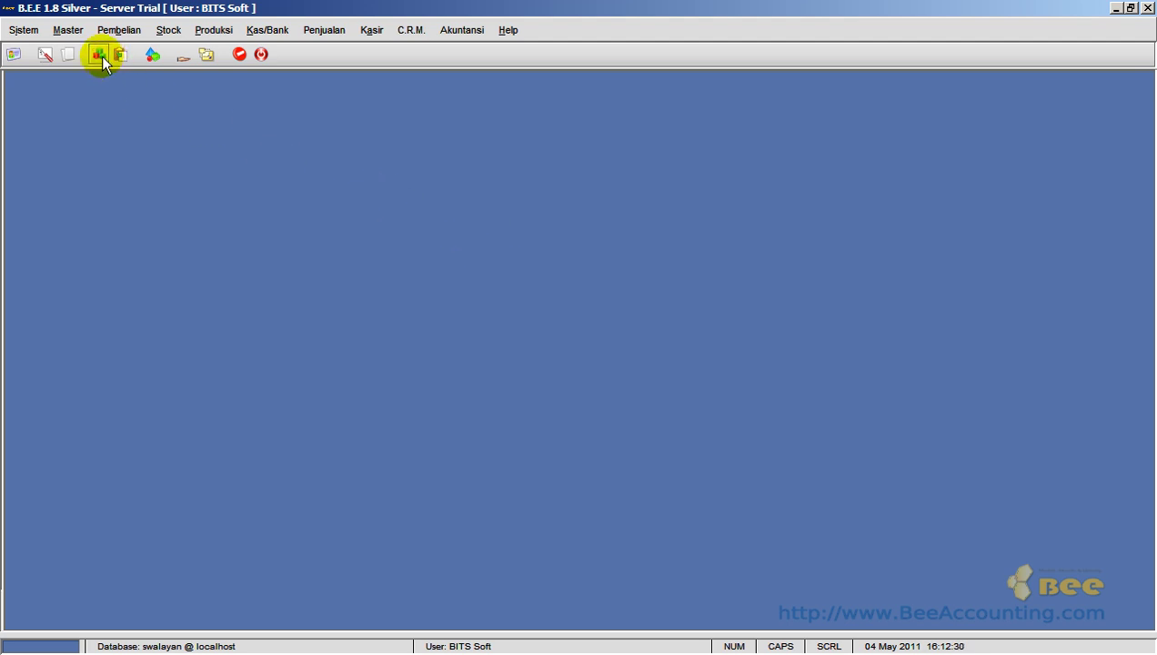
- Start a new item (code AUTO, unit PCS) from the Daftar Item list and select its code field
{"action": "left_click", "coordinate": [68, 30]}
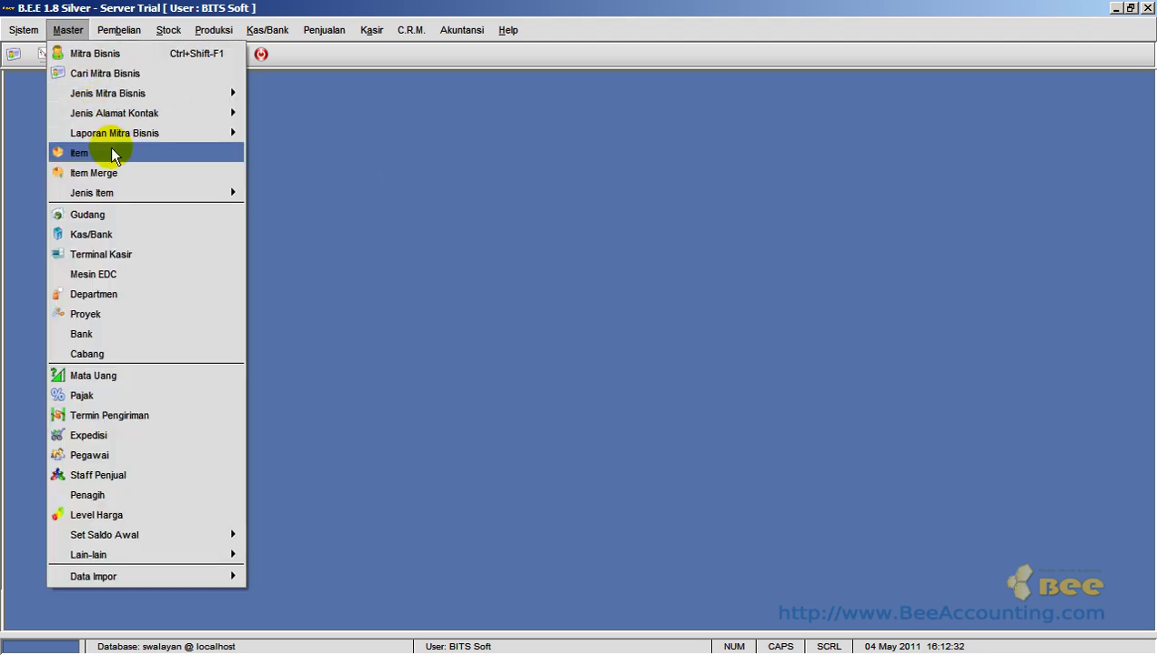
{"action": "left_click", "coordinate": [107, 153]}
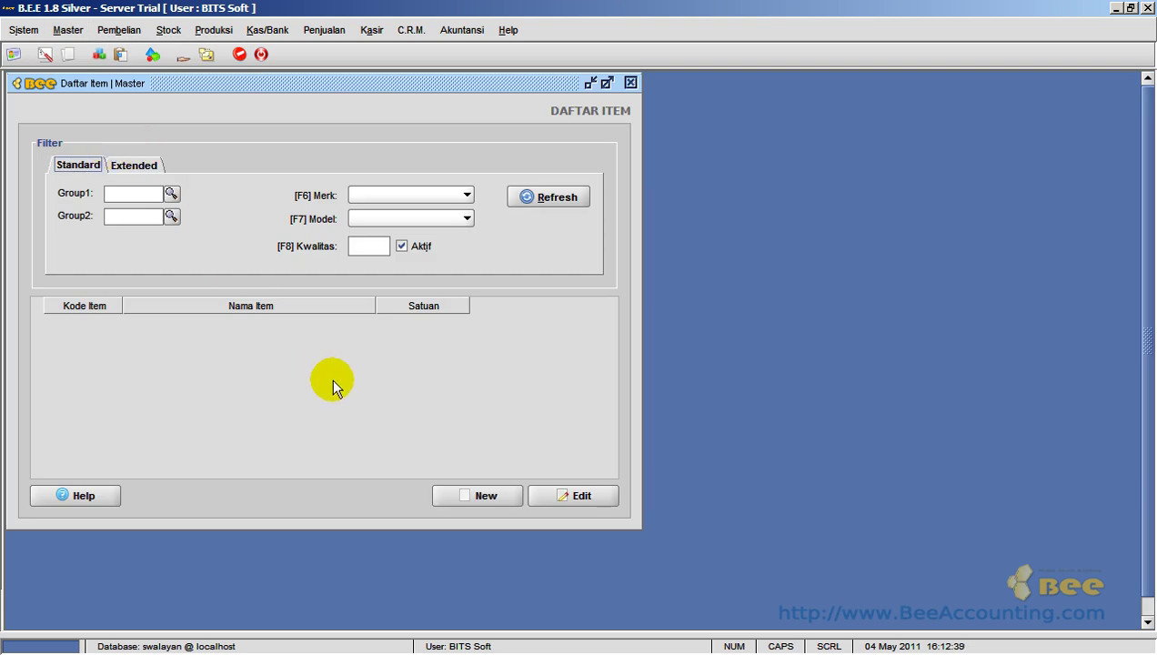
{"action": "left_click", "coordinate": [485, 495]}
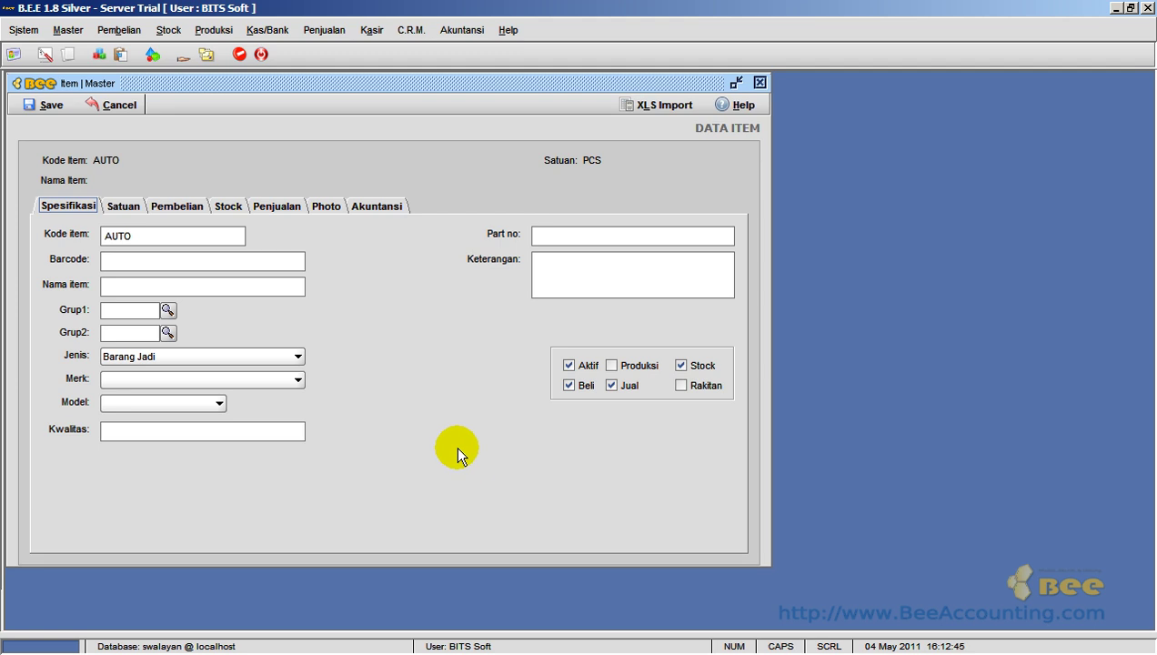
{"action": "left_click", "coordinate": [214, 236]}
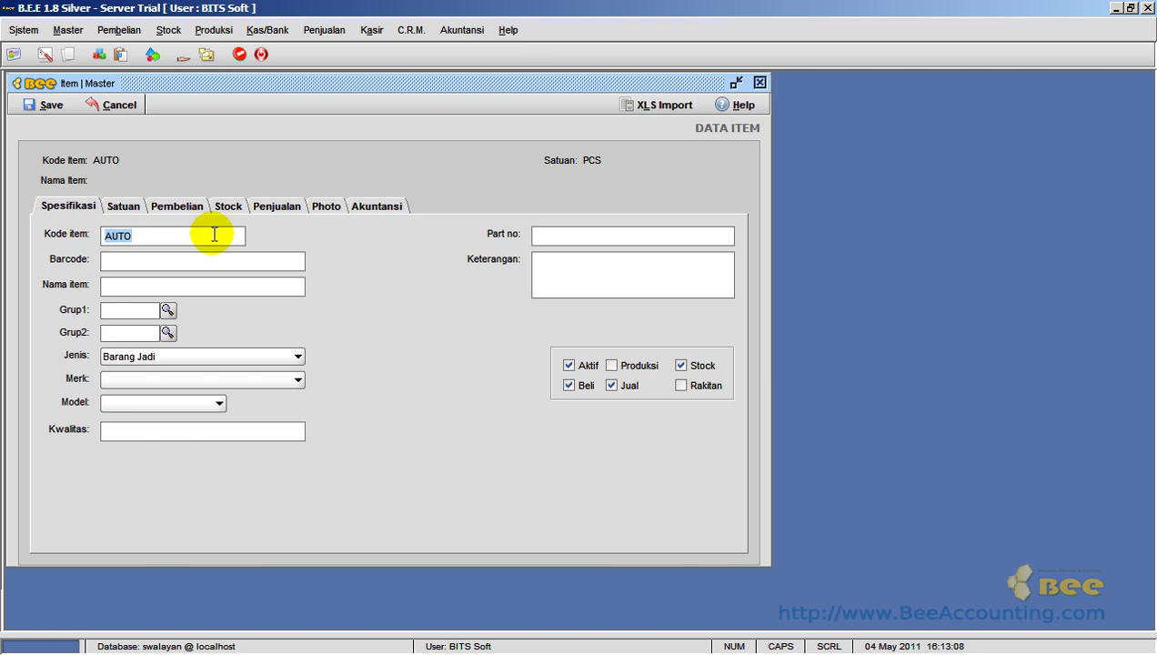
{"action": "left_click", "coordinate": [214, 260]}
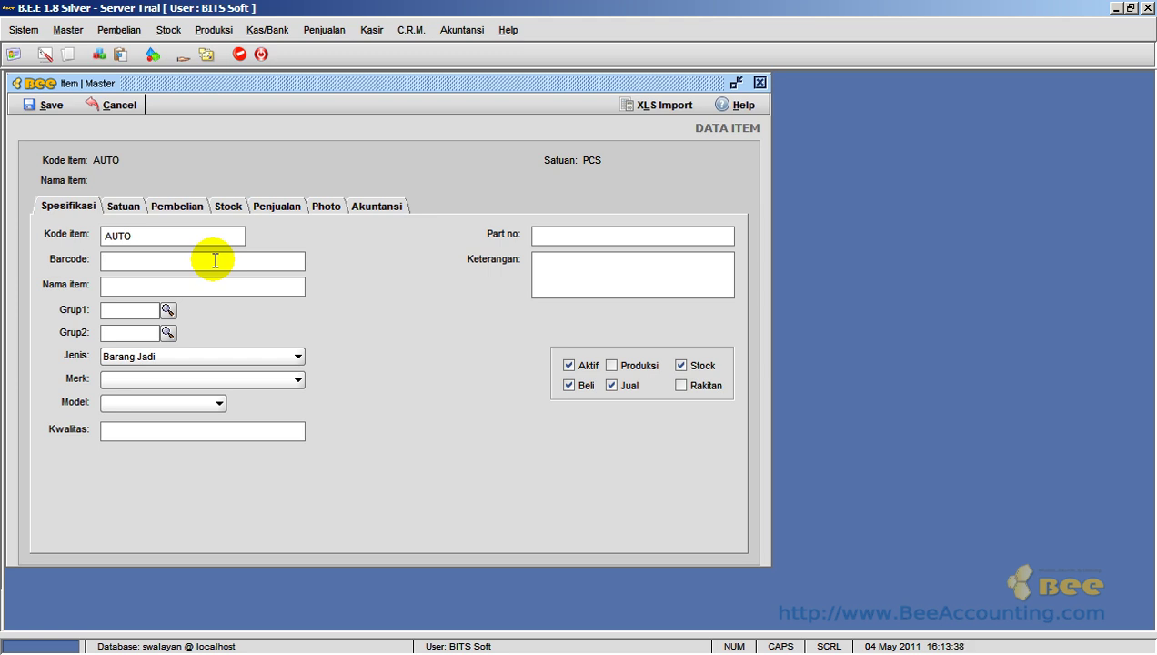
{"action": "type", "text": "5647382910"}
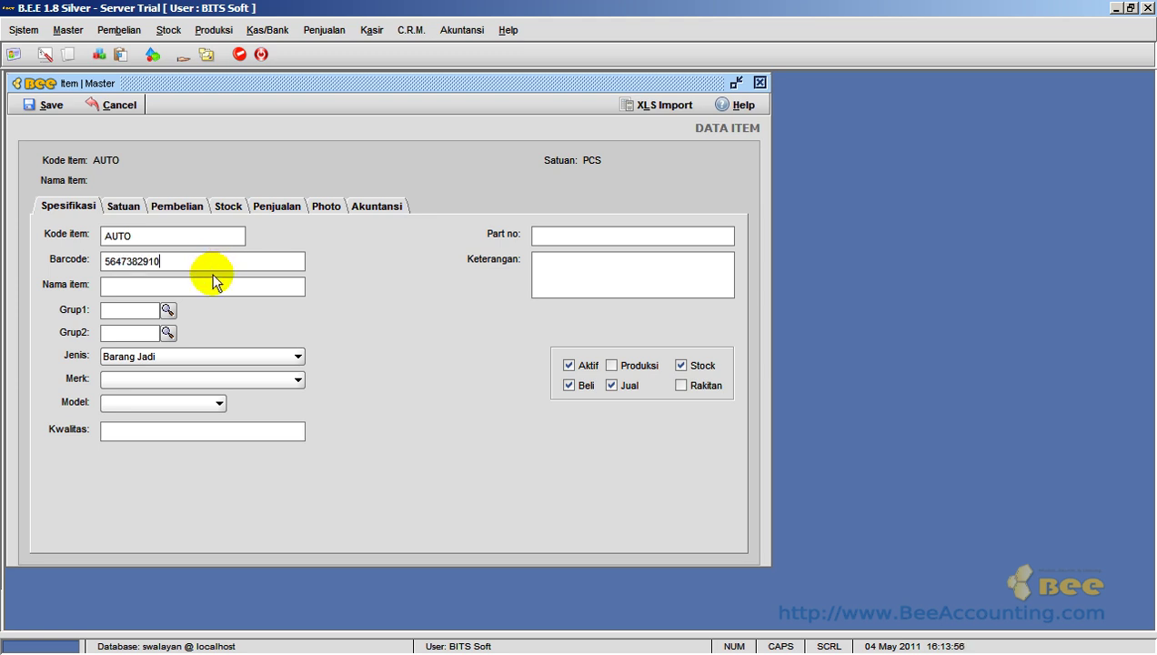
{"action": "left_click", "coordinate": [212, 283]}
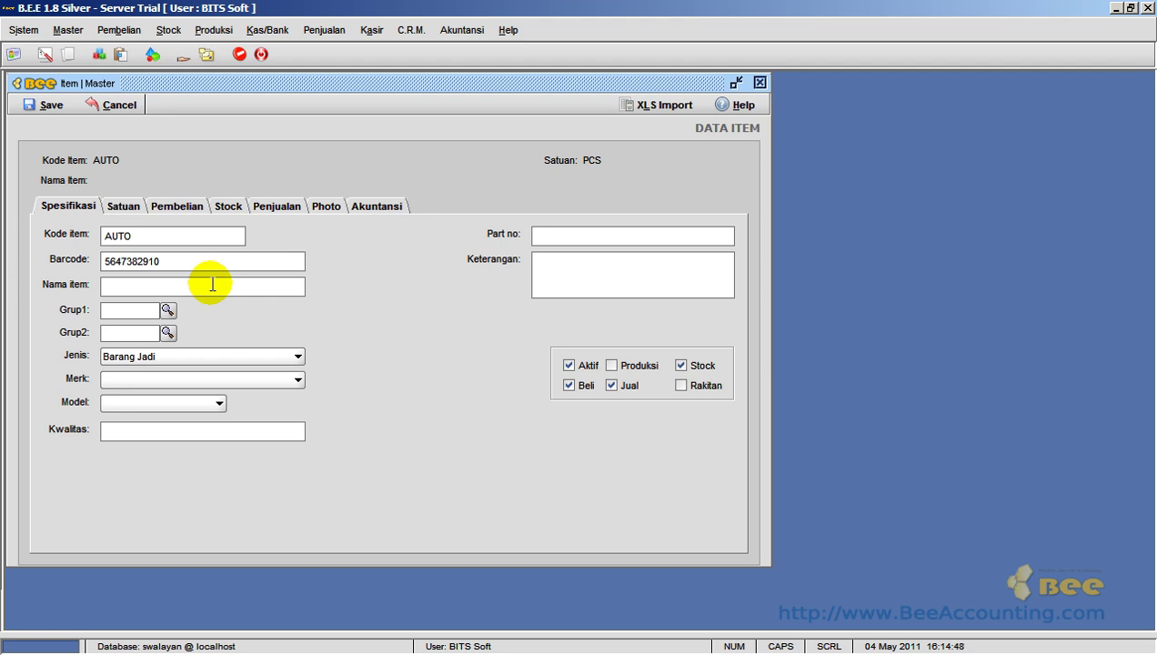
{"action": "type", "text": "PEPSODENT COMPLETE CARE 250Gr"}
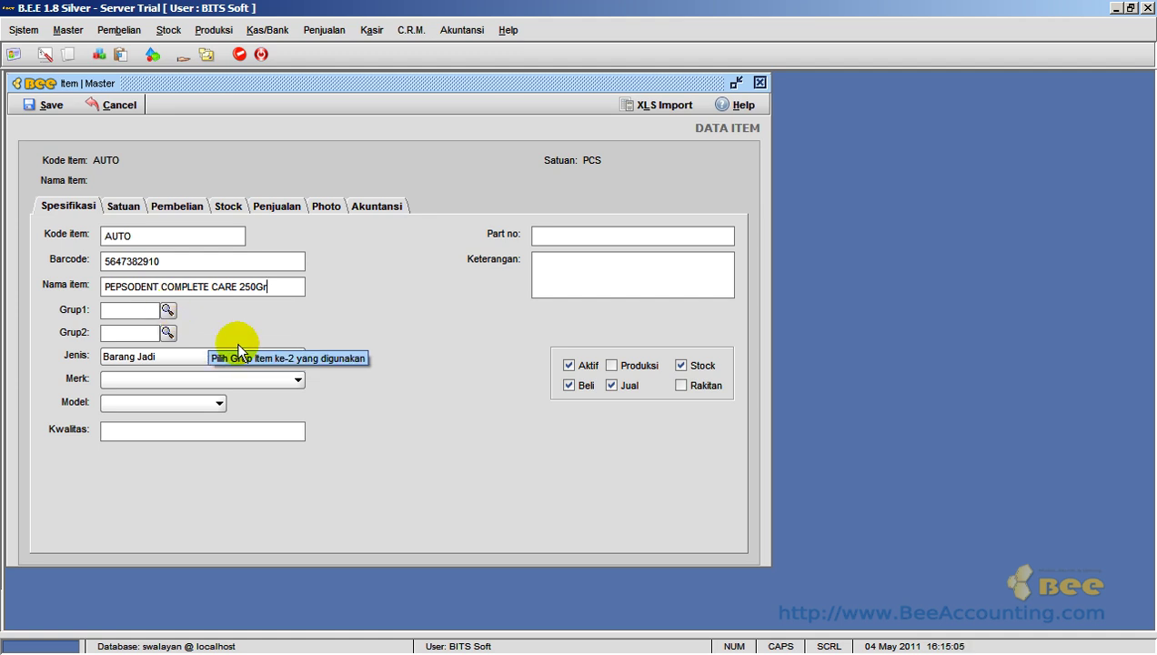
{"action": "left_click", "coordinate": [168, 312]}
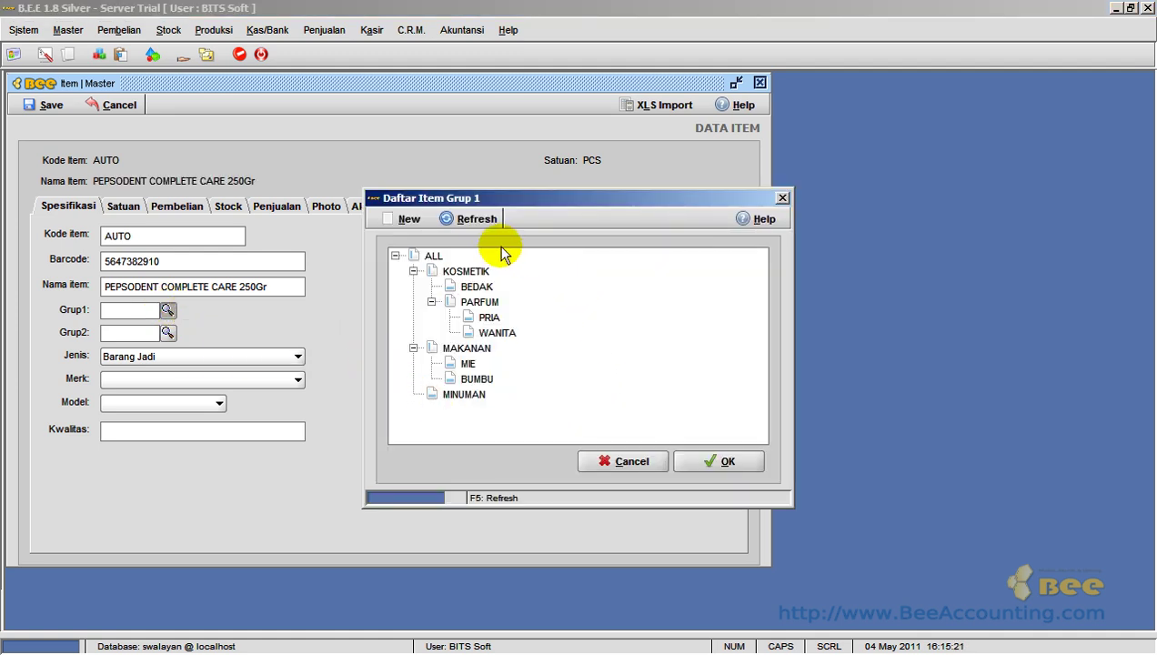
- Cancel the Grup 1 picker without choosing a group and open Master > Jenis Item
{"action": "left_click", "coordinate": [433, 257]}
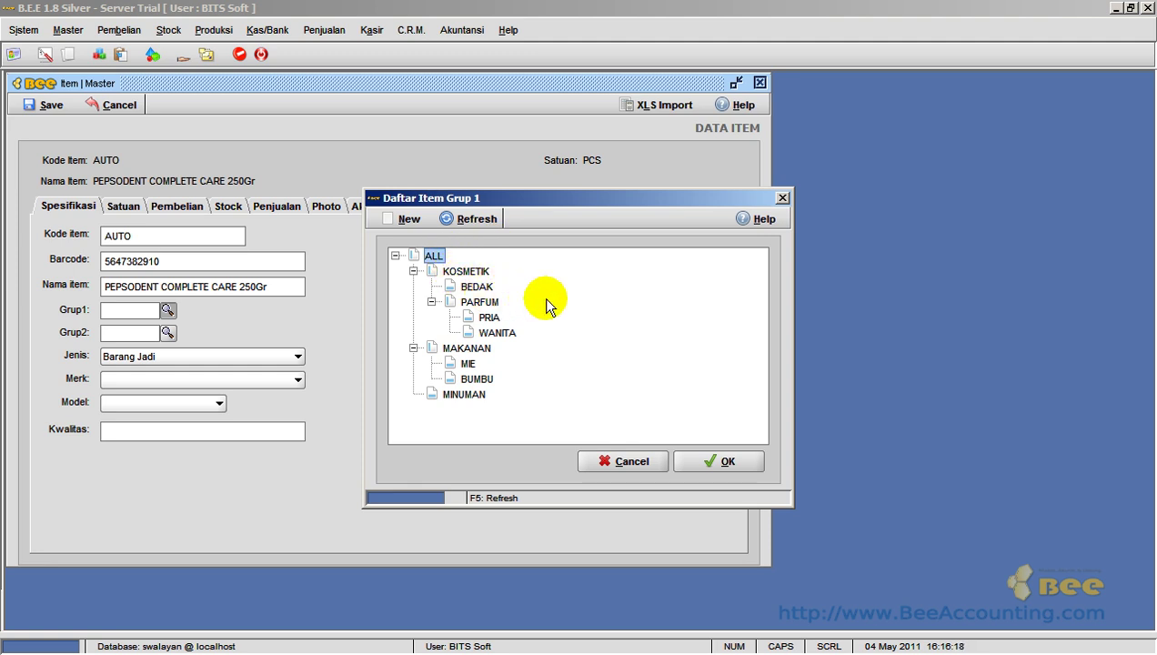
{"action": "left_click", "coordinate": [605, 459]}
{"action": "left_click", "coordinate": [71, 30]}
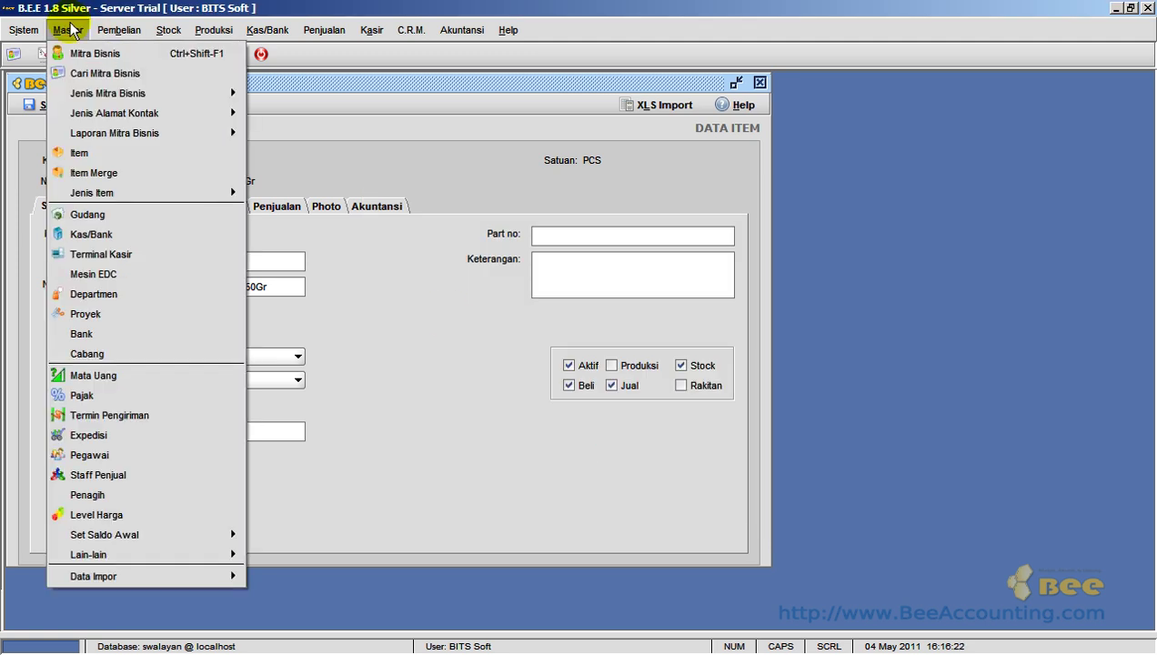
{"action": "mouse_move", "coordinate": [147, 193]}
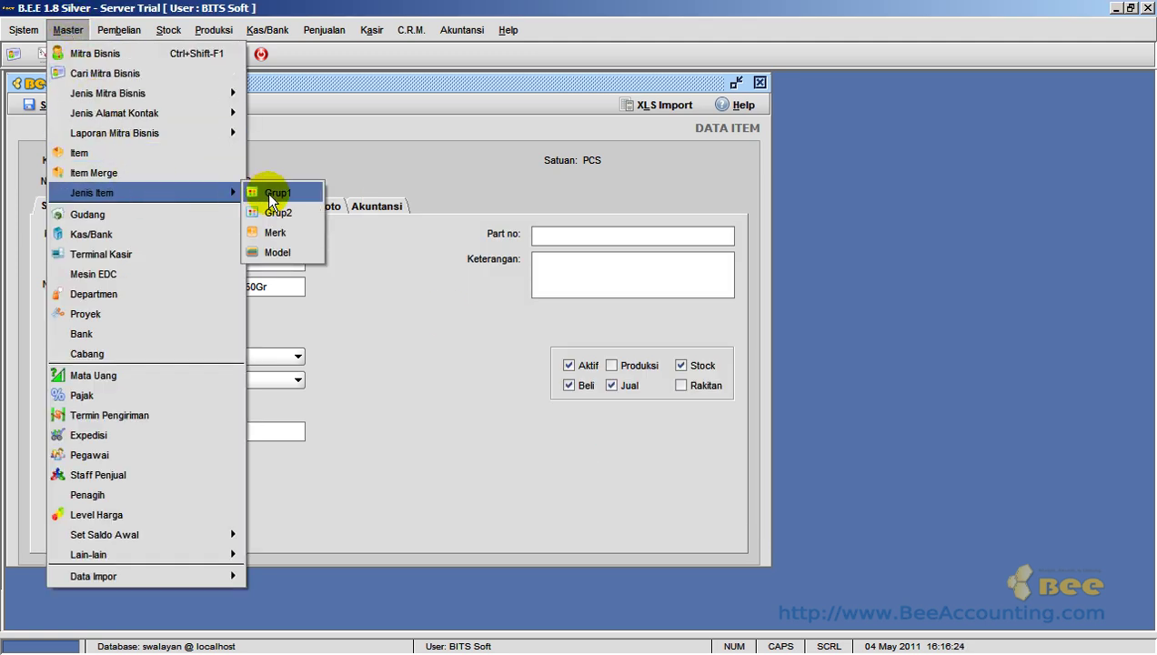
- Open the Grup1 setup and review the existing KOSMETIK, MAKANAN and MINUMAN groups
{"action": "left_click", "coordinate": [319, 194]}
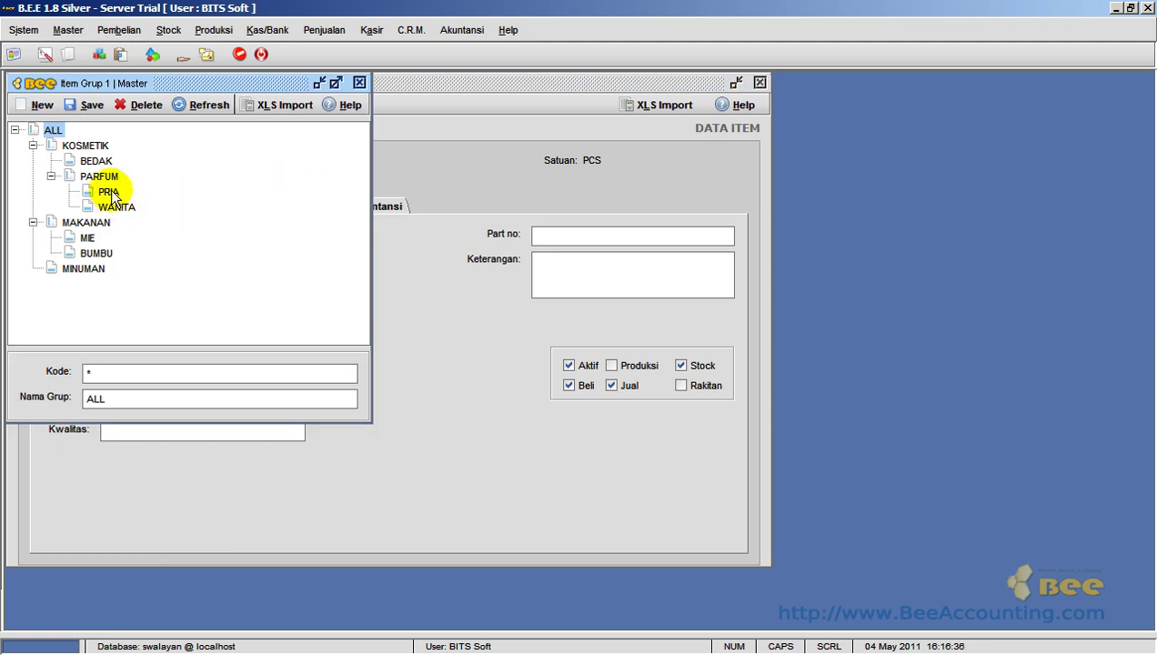
{"action": "left_click", "coordinate": [101, 148]}
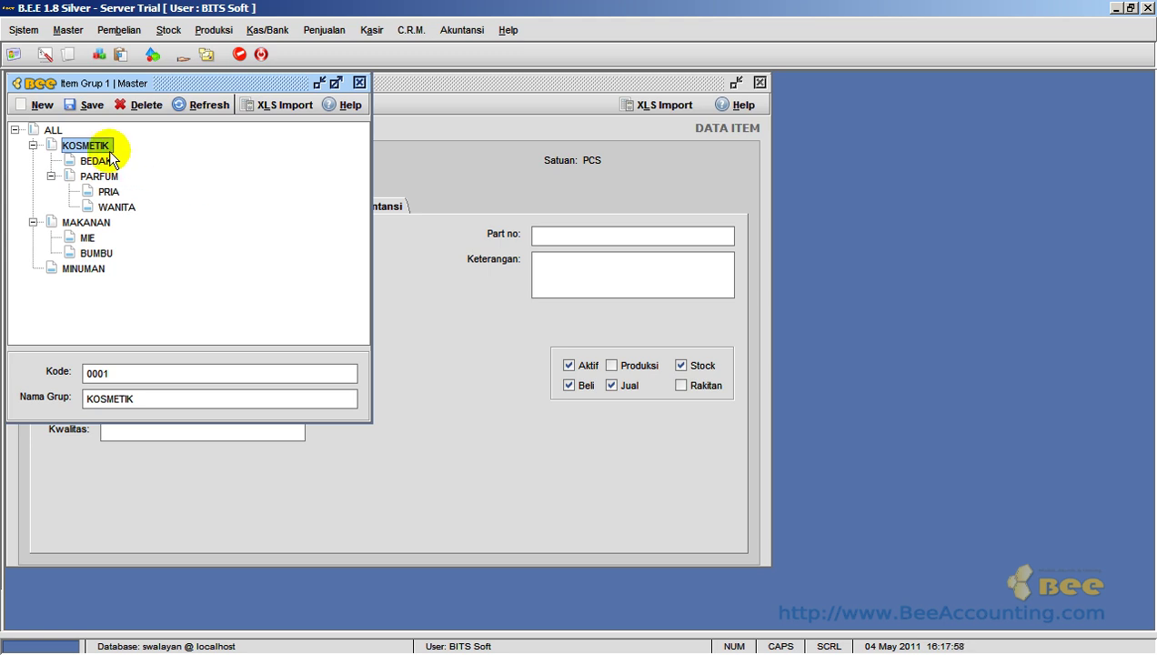
{"action": "left_click", "coordinate": [100, 223]}
{"action": "left_click", "coordinate": [95, 270]}
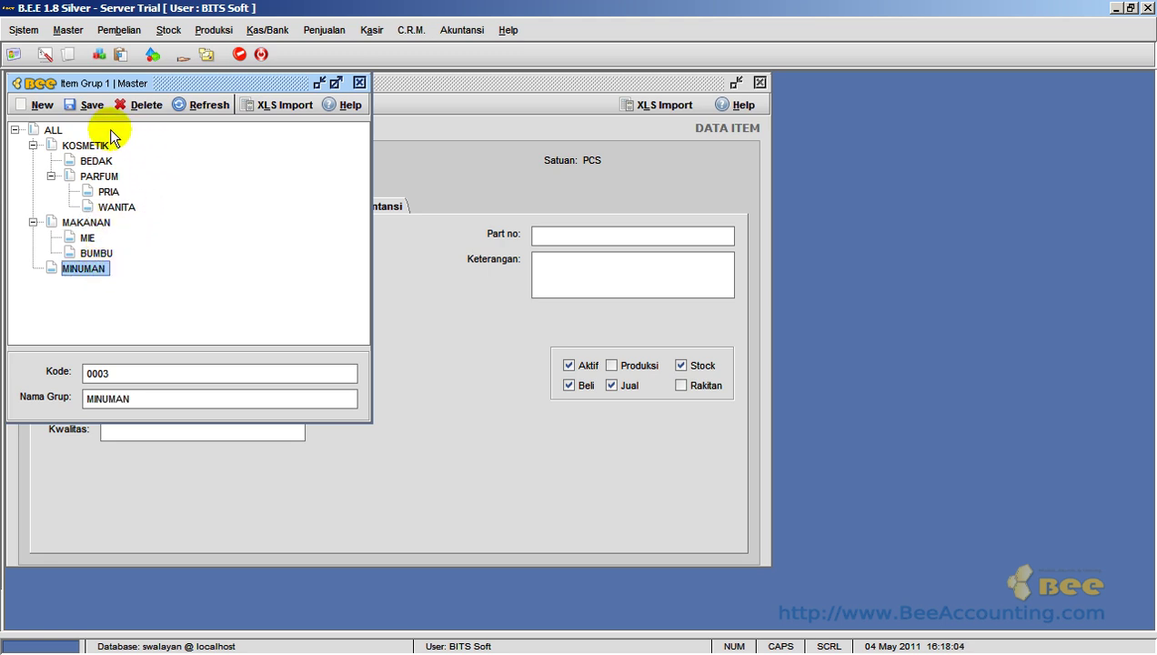
- Add a top-level group TOILETRIES with code 0004 under ALL
{"action": "left_click", "coordinate": [54, 133]}
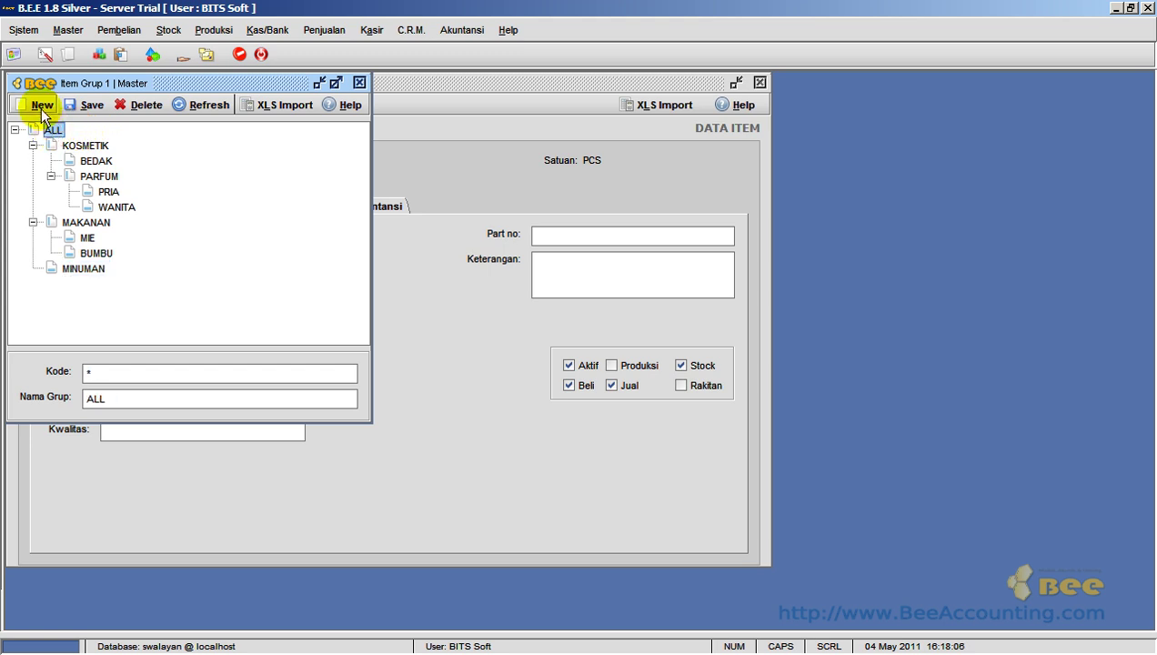
{"action": "left_click", "coordinate": [41, 106]}
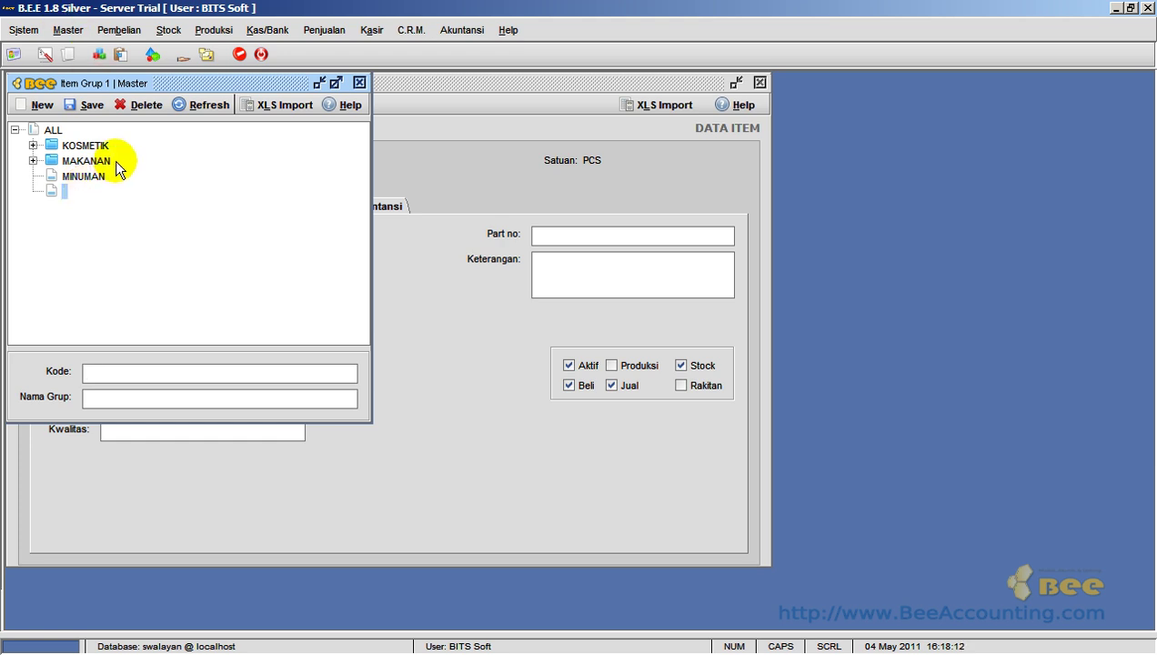
{"action": "left_click", "coordinate": [164, 372]}
{"action": "type", "text": "0004"}
{"action": "key", "text": "Tab"}
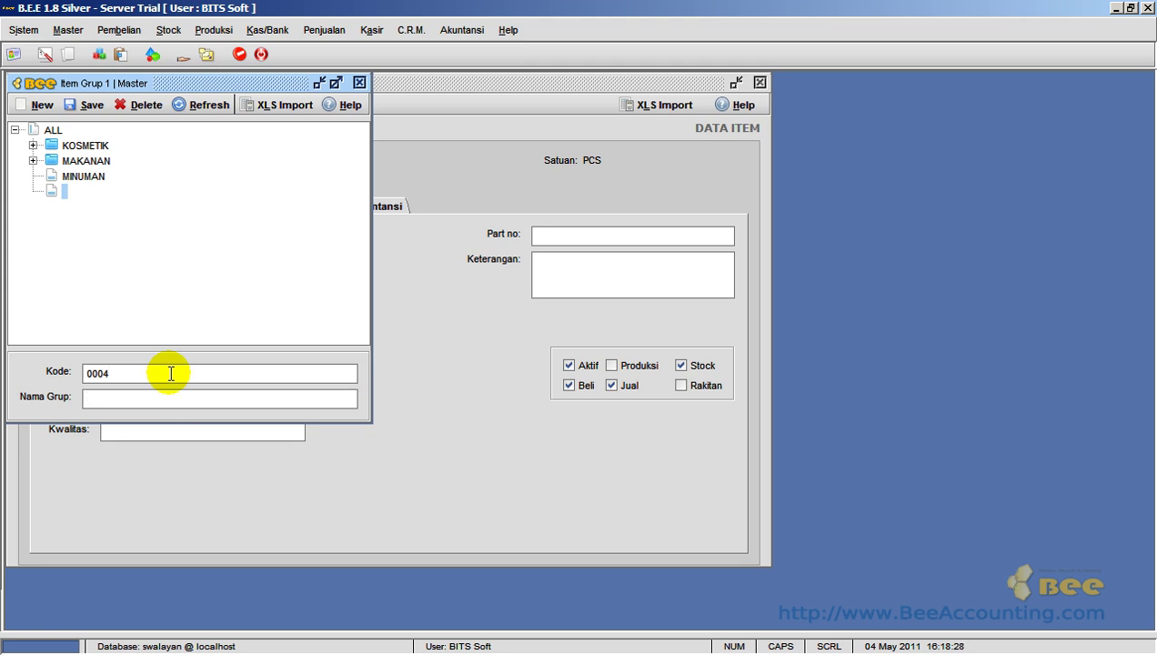
{"action": "type", "text": "TOILETRIES"}
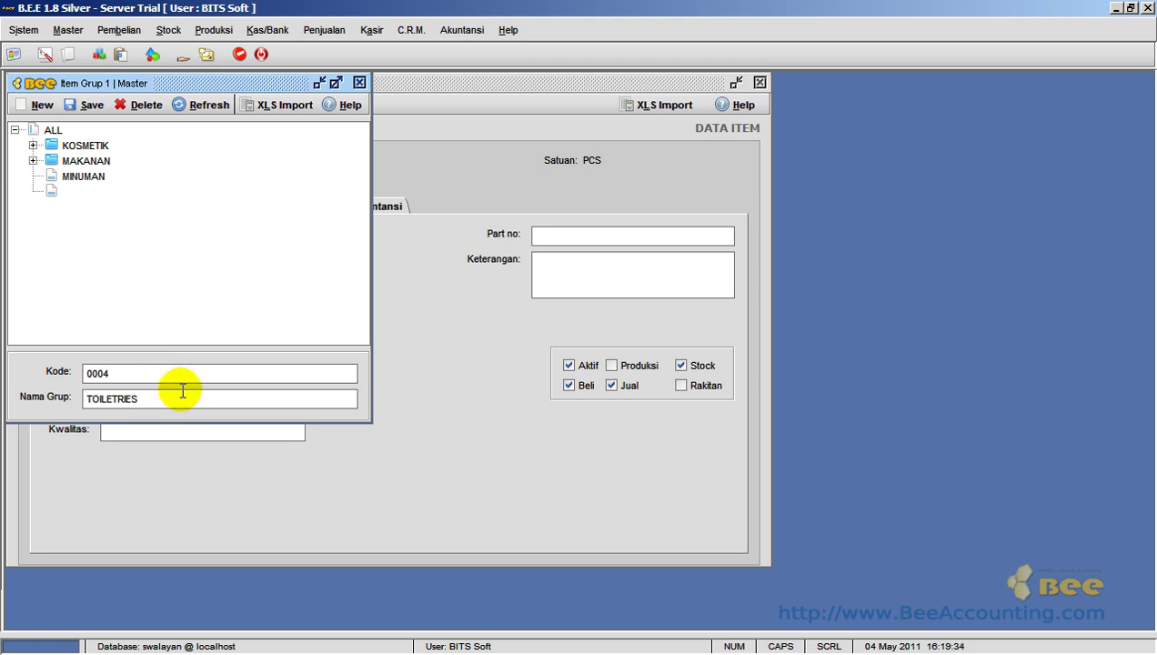
{"action": "key", "text": "Return"}
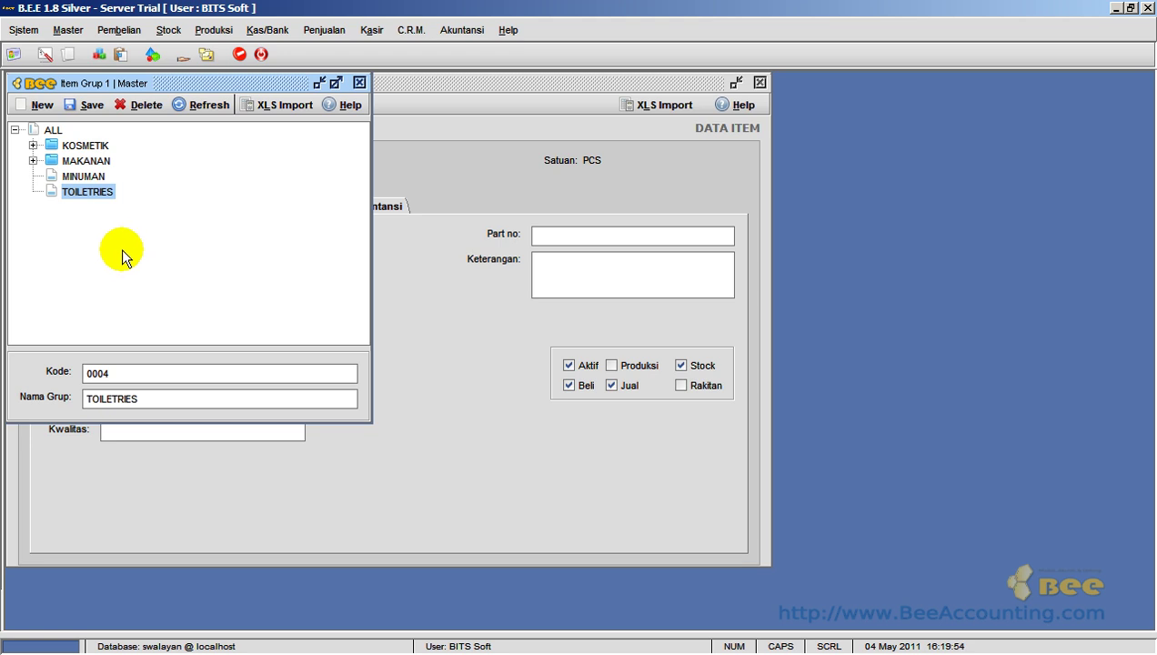
- Add subgroup PASTA GIGI (code 000401) under TOILETRIES, save it, and close the Grup 1 window
{"action": "left_click", "coordinate": [41, 106]}
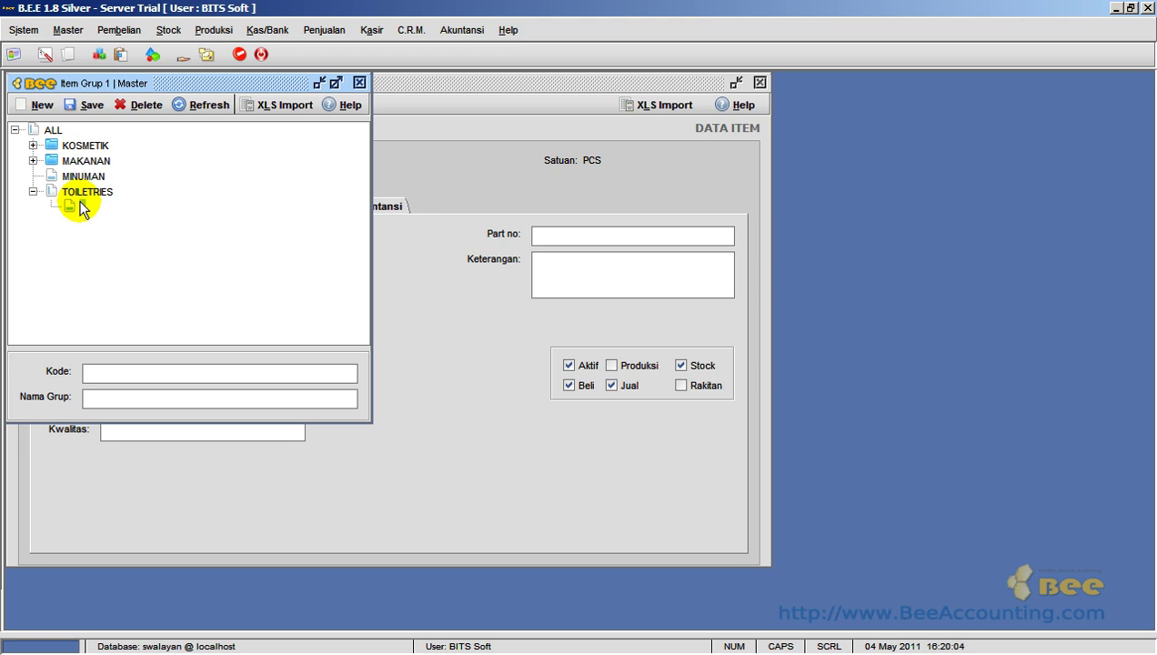
{"action": "type", "text": "000401"}
{"action": "key", "text": "Tab"}
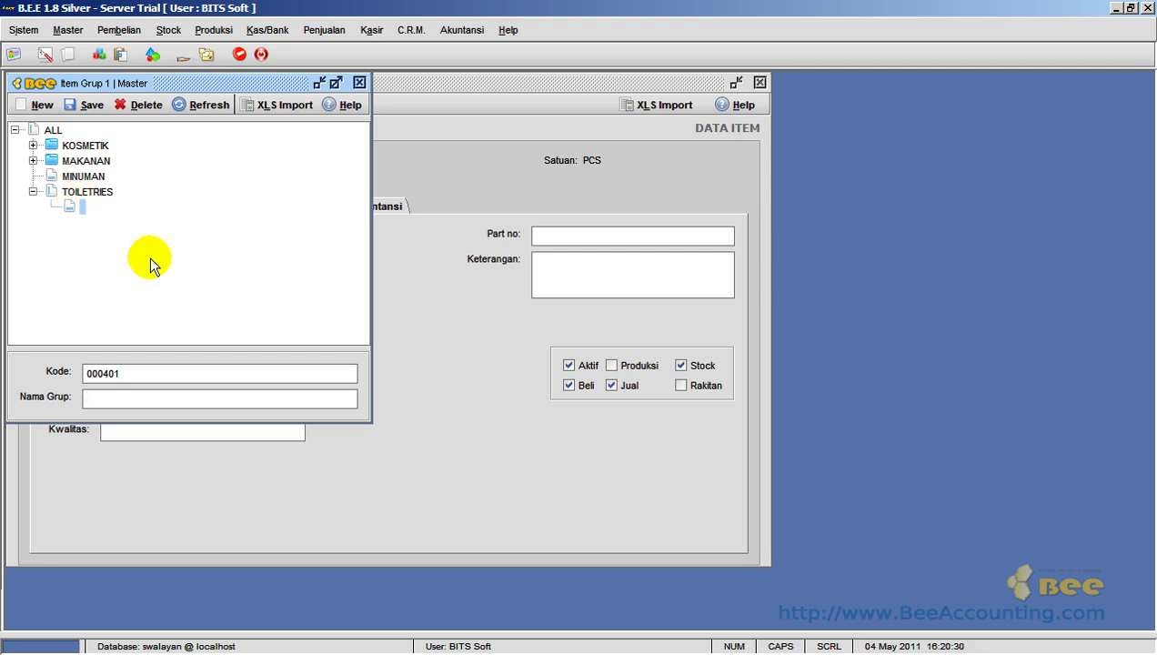
{"action": "type", "text": "PA"}
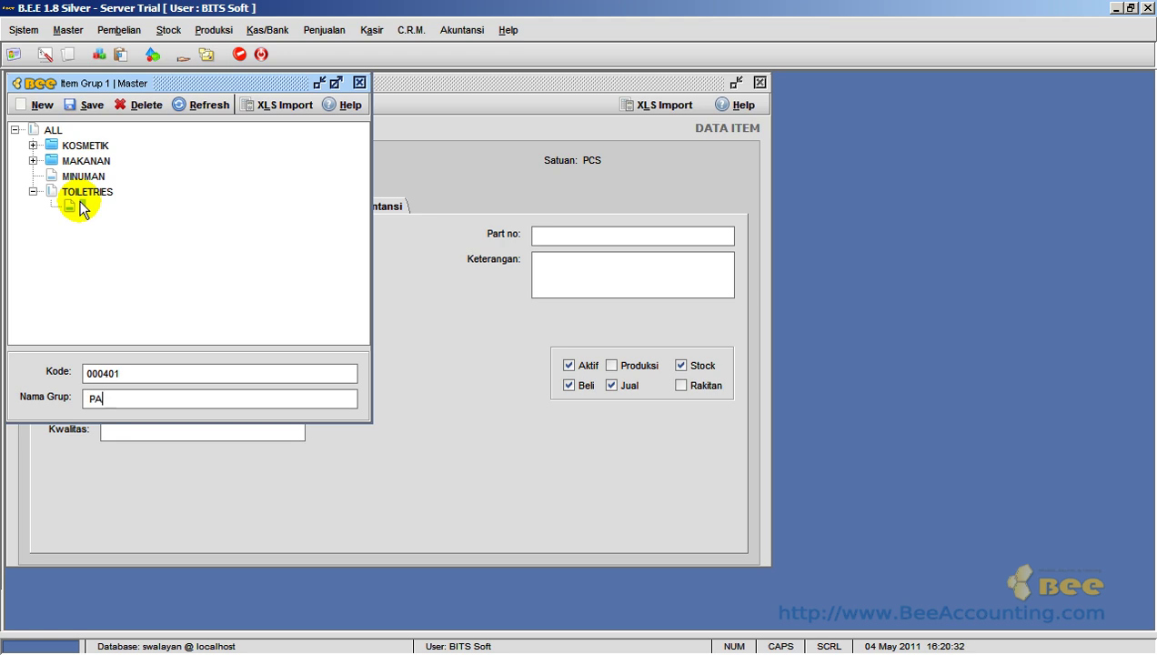
{"action": "type", "text": "STA GIGI"}
{"action": "key", "text": "Return"}
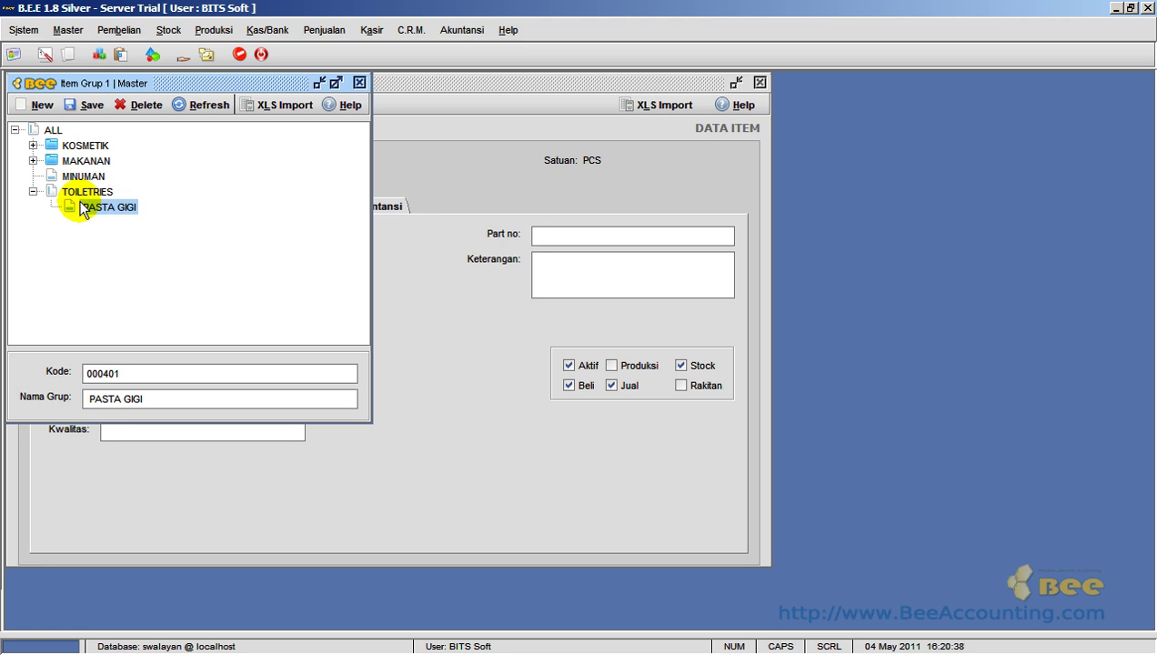
{"action": "left_click", "coordinate": [83, 105]}
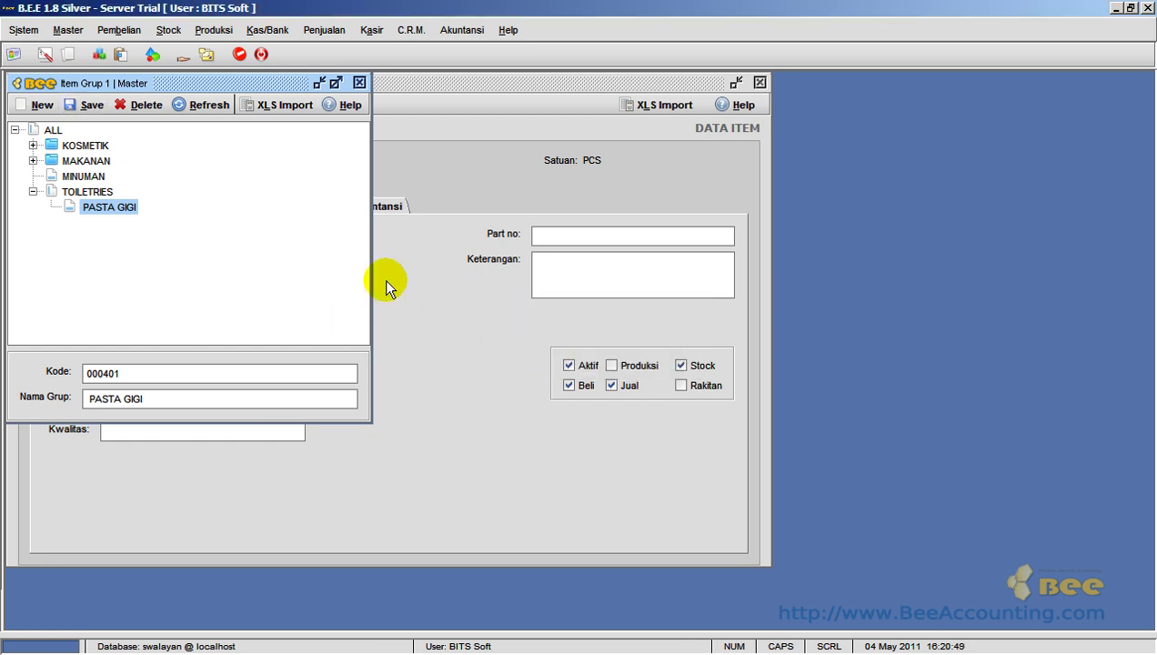
{"action": "left_click", "coordinate": [359, 82]}
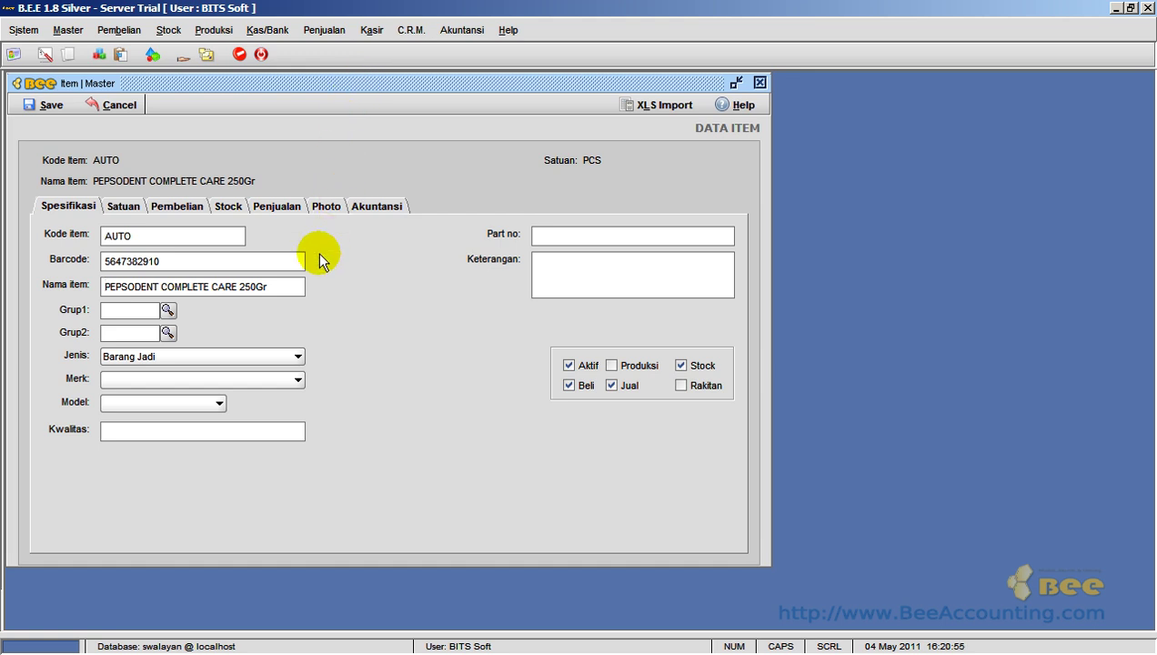
- Choose 000401 PASTA GIGI under TOILETRIES as the item's Grup1
{"action": "left_click", "coordinate": [167, 311]}
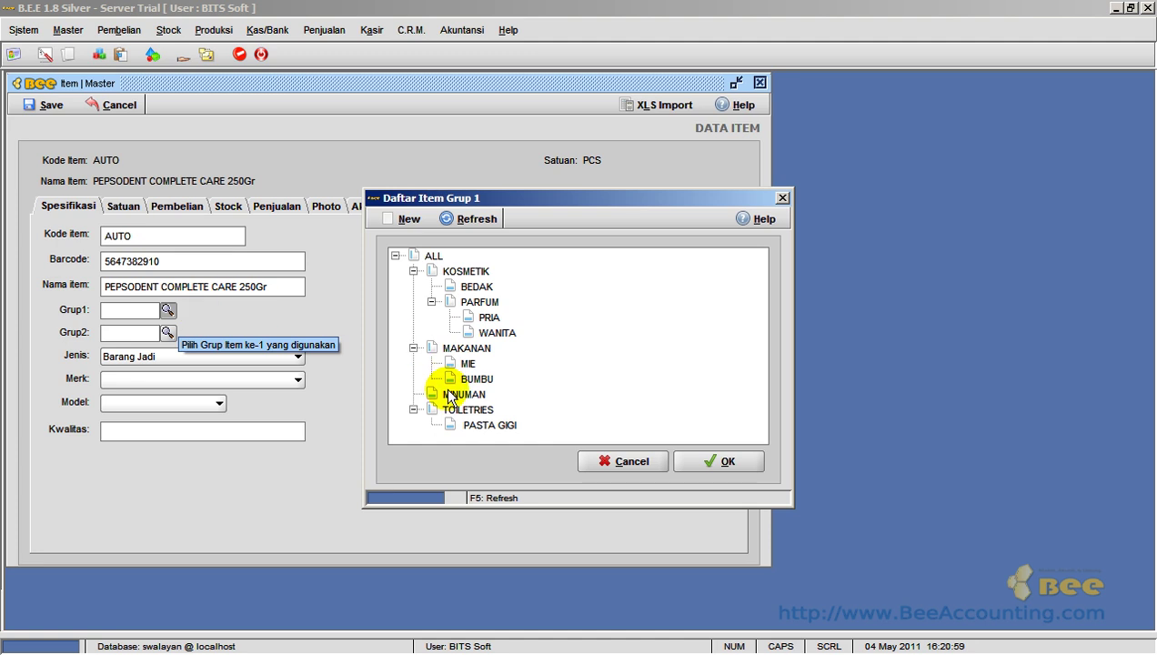
{"action": "left_click", "coordinate": [473, 407]}
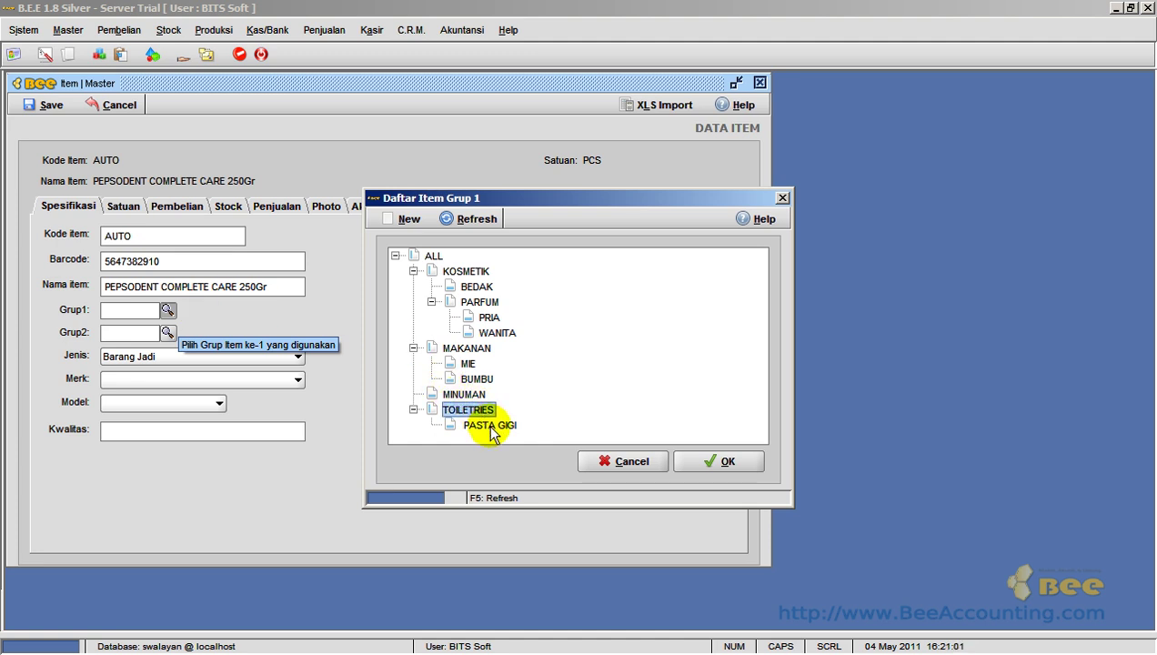
{"action": "left_click", "coordinate": [491, 424]}
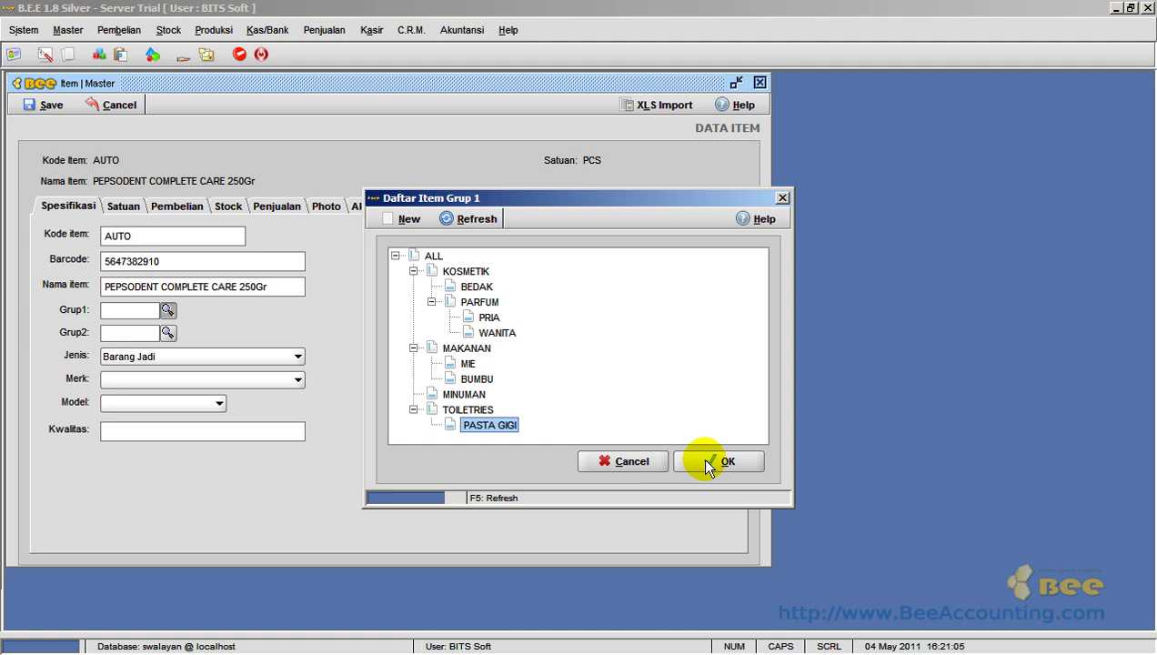
{"action": "left_click", "coordinate": [709, 462]}
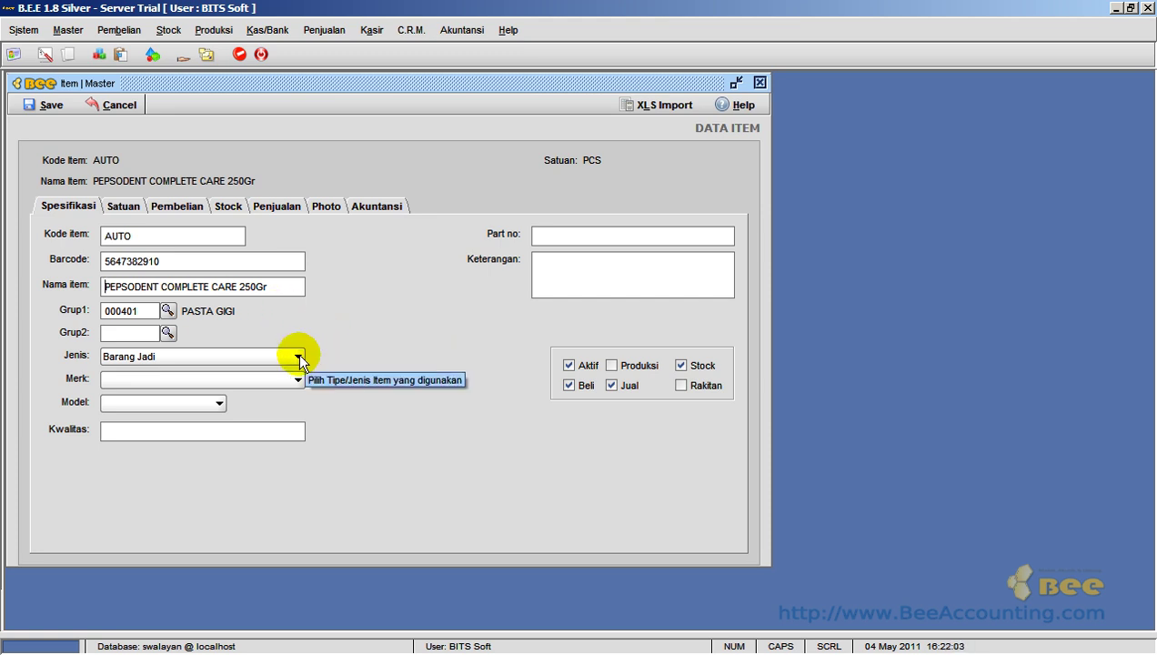
{"action": "left_click", "coordinate": [299, 355]}
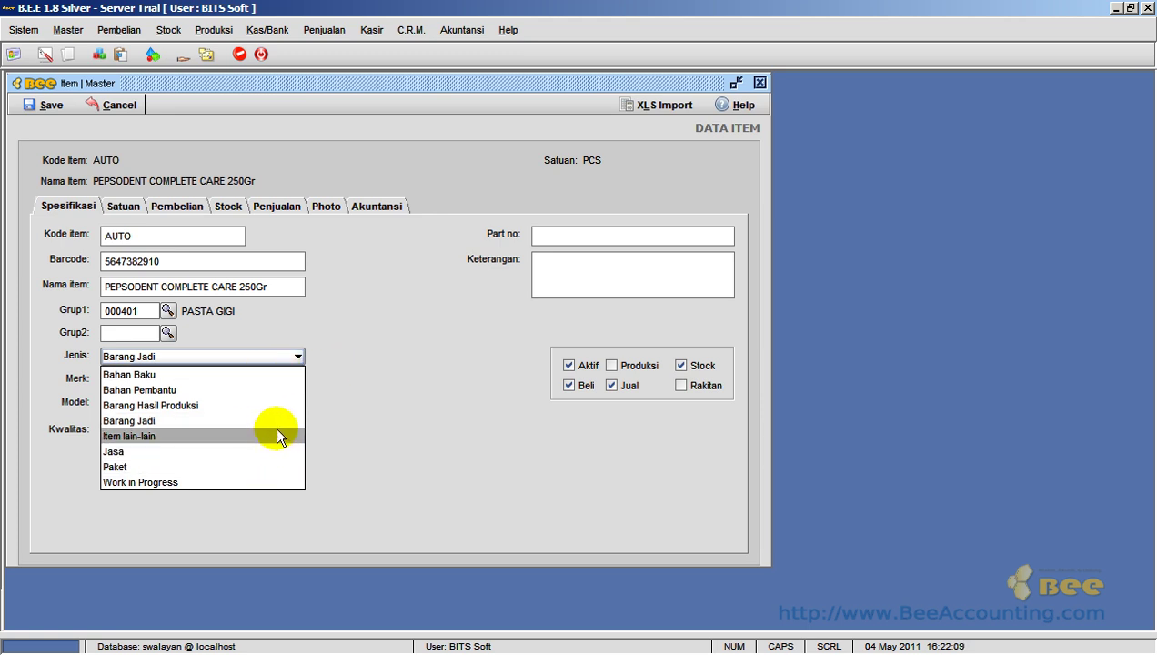
{"action": "left_click", "coordinate": [405, 411]}
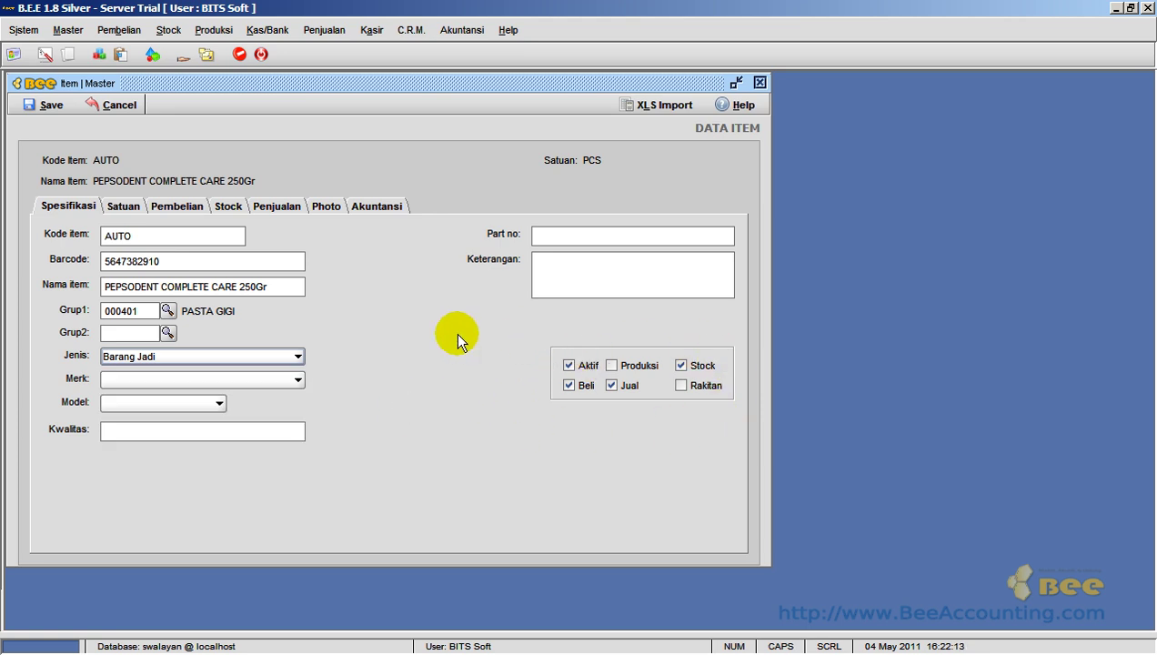
{"action": "left_click", "coordinate": [280, 364]}
{"action": "left_click", "coordinate": [282, 362]}
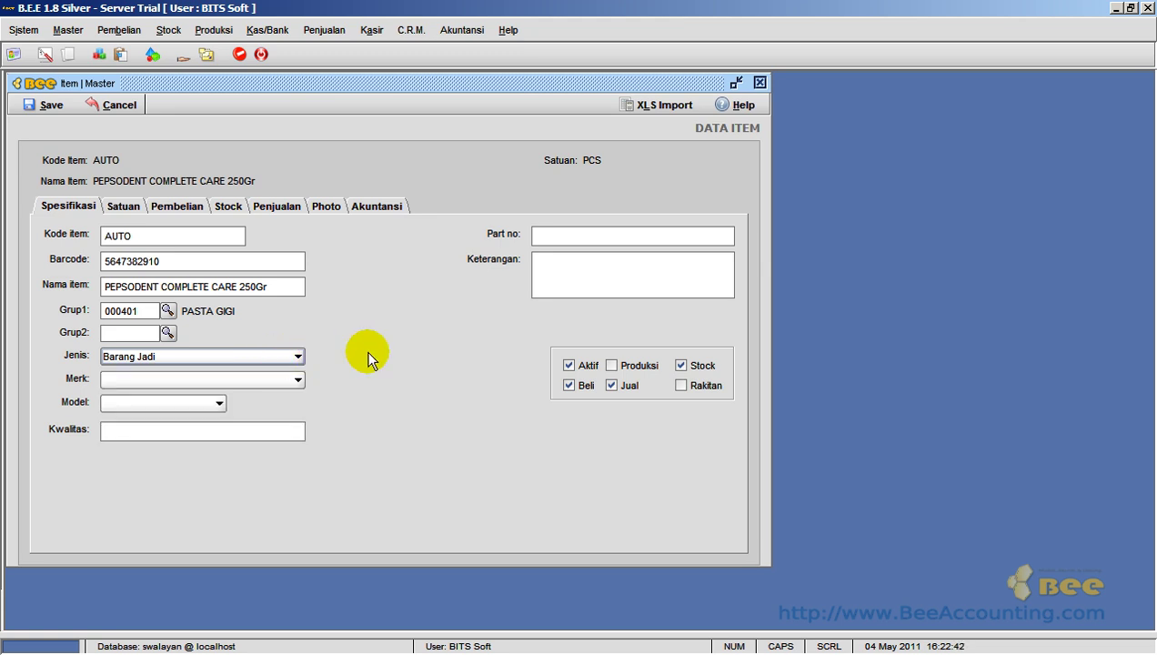
{"action": "left_click", "coordinate": [299, 380]}
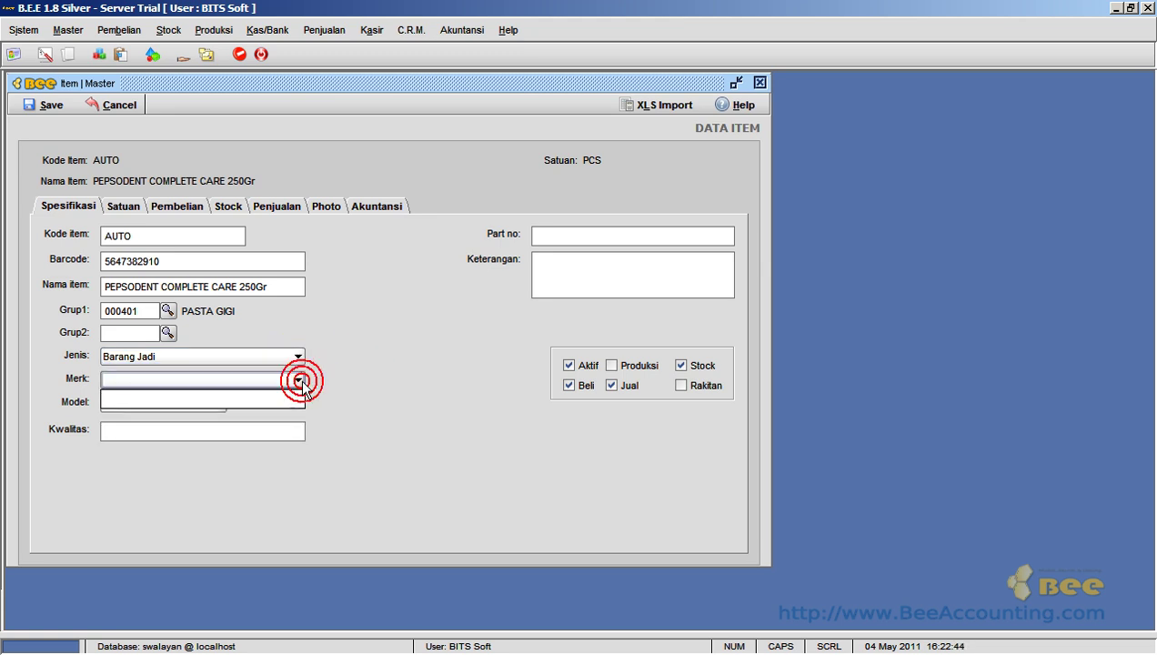
{"action": "left_click", "coordinate": [300, 378]}
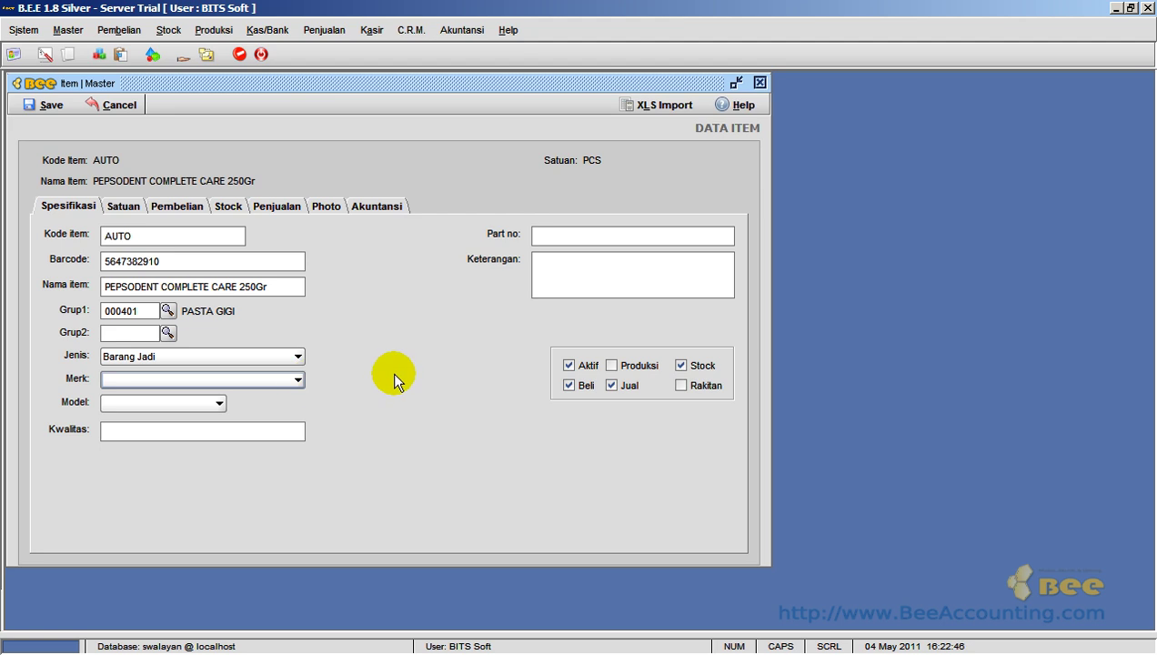
- Create brand PEPSODENT with code 0001 in the Merk list, save it, and close the list
{"action": "left_click", "coordinate": [72, 34]}
{"action": "mouse_move", "coordinate": [160, 191]}
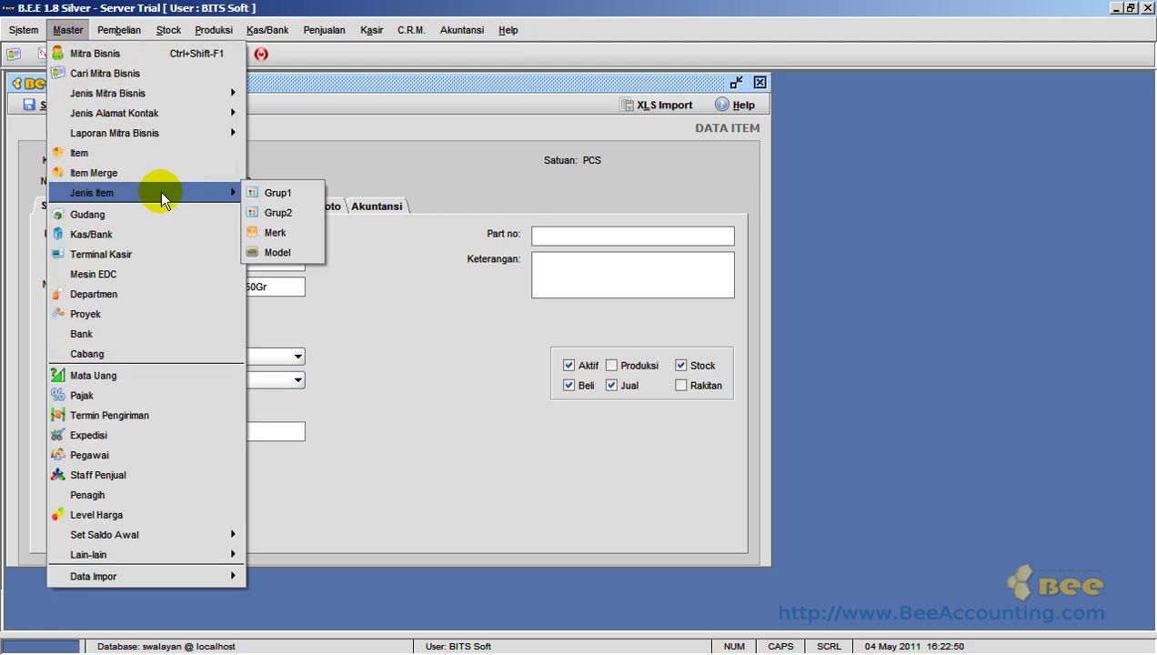
{"action": "left_click", "coordinate": [297, 235]}
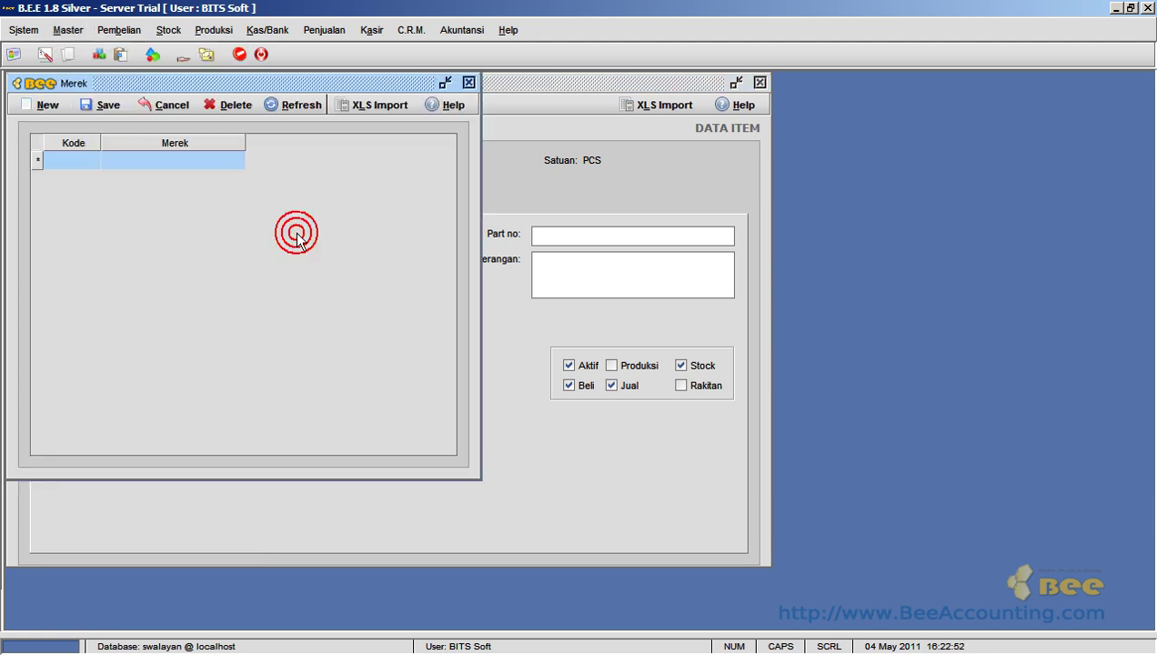
{"action": "left_click", "coordinate": [42, 106]}
{"action": "left_click", "coordinate": [73, 160]}
{"action": "type", "text": "0001"}
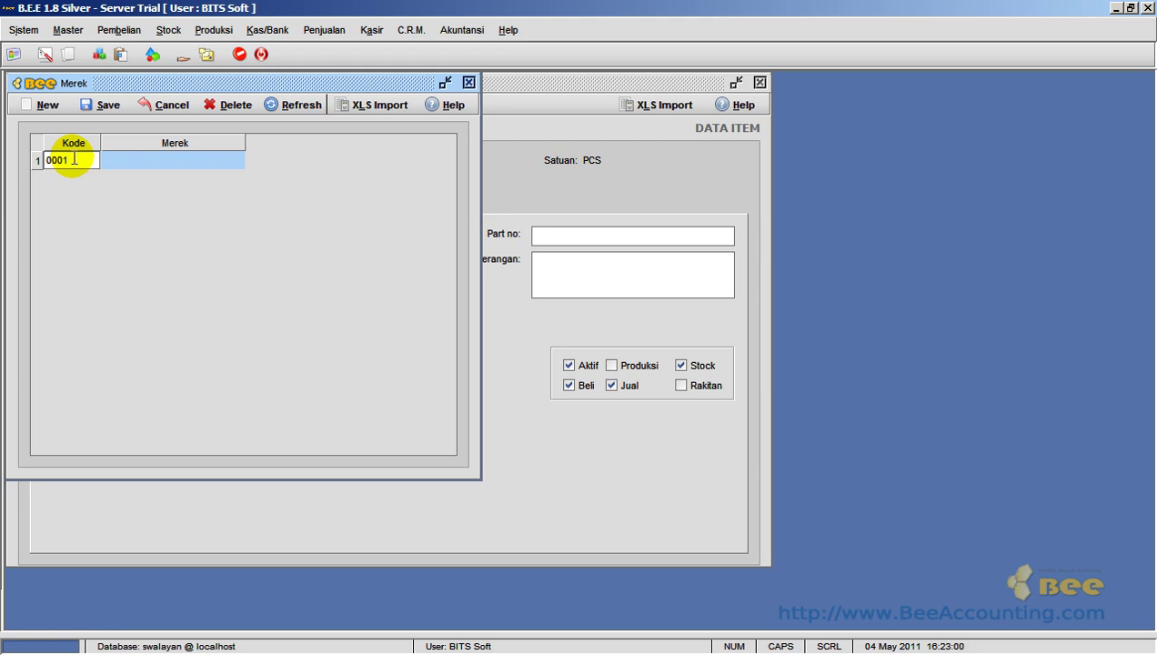
{"action": "key", "text": "Return"}
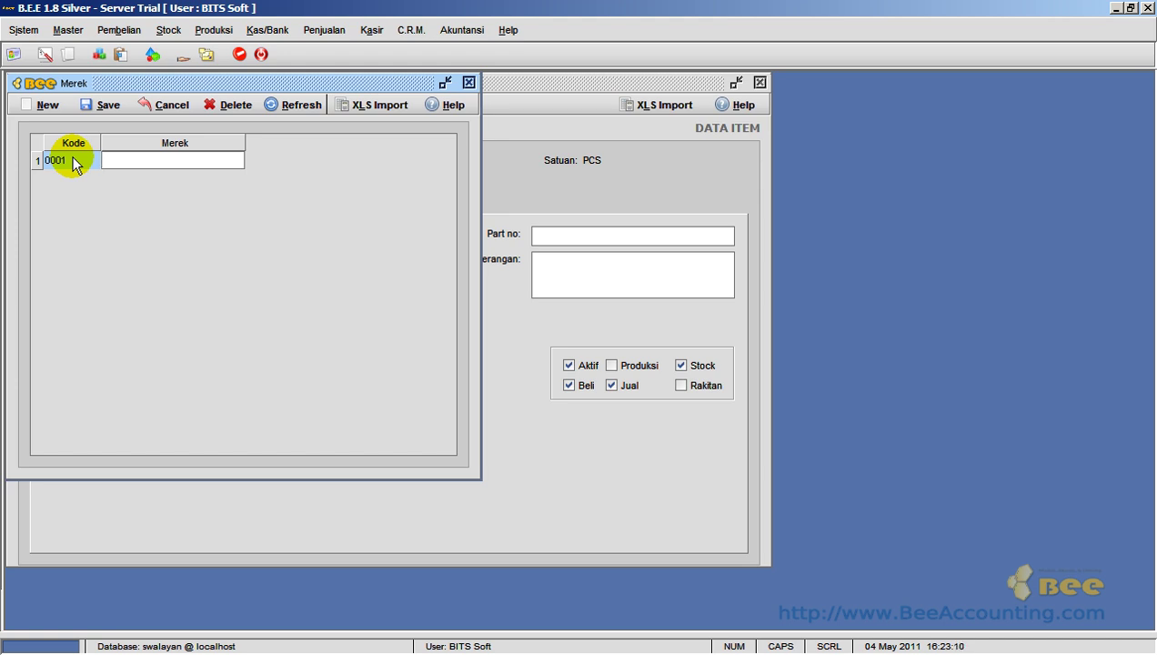
{"action": "type", "text": "PEPSODENT"}
{"action": "key", "text": "Return"}
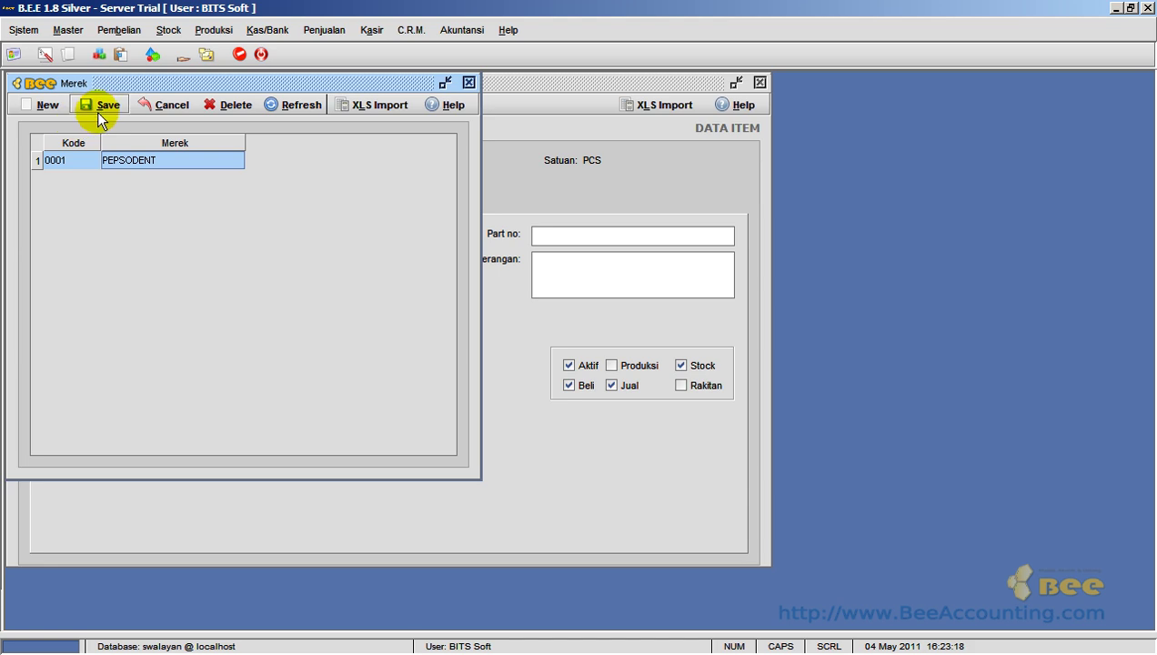
{"action": "left_click", "coordinate": [100, 109]}
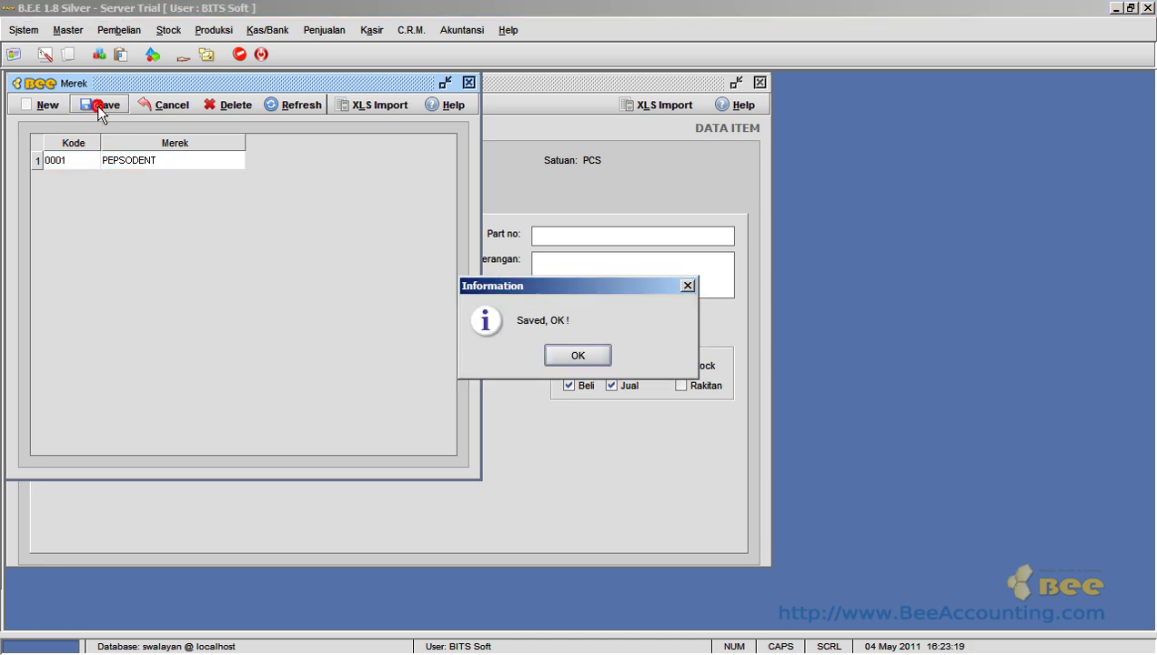
{"action": "left_click", "coordinate": [551, 355]}
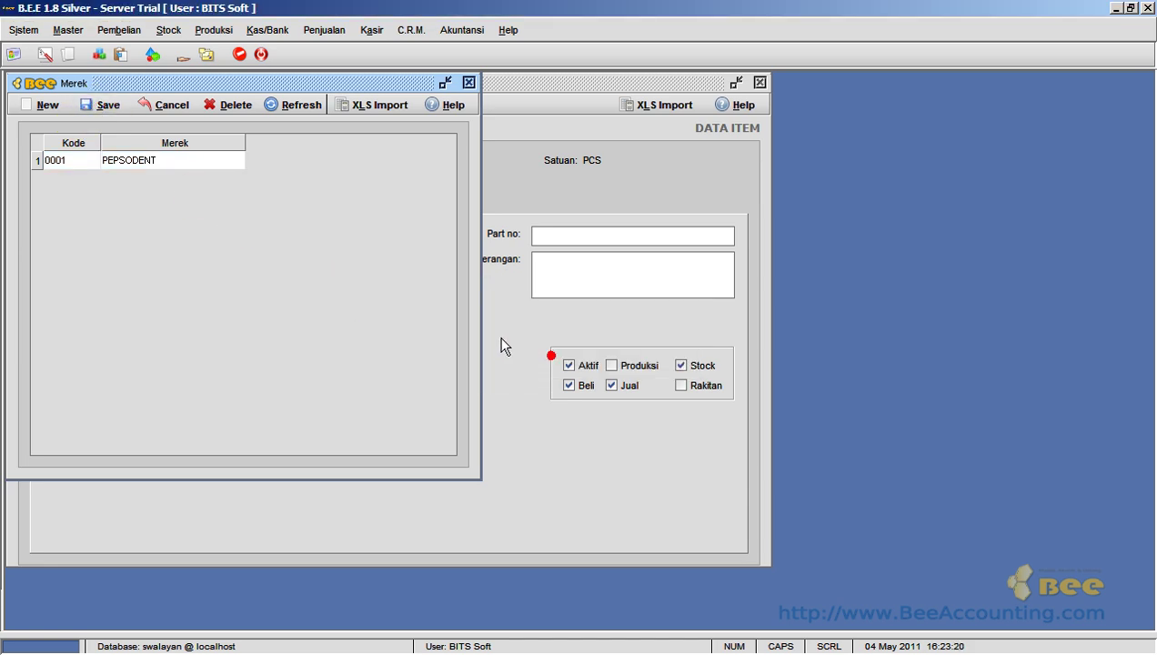
{"action": "left_click", "coordinate": [468, 83]}
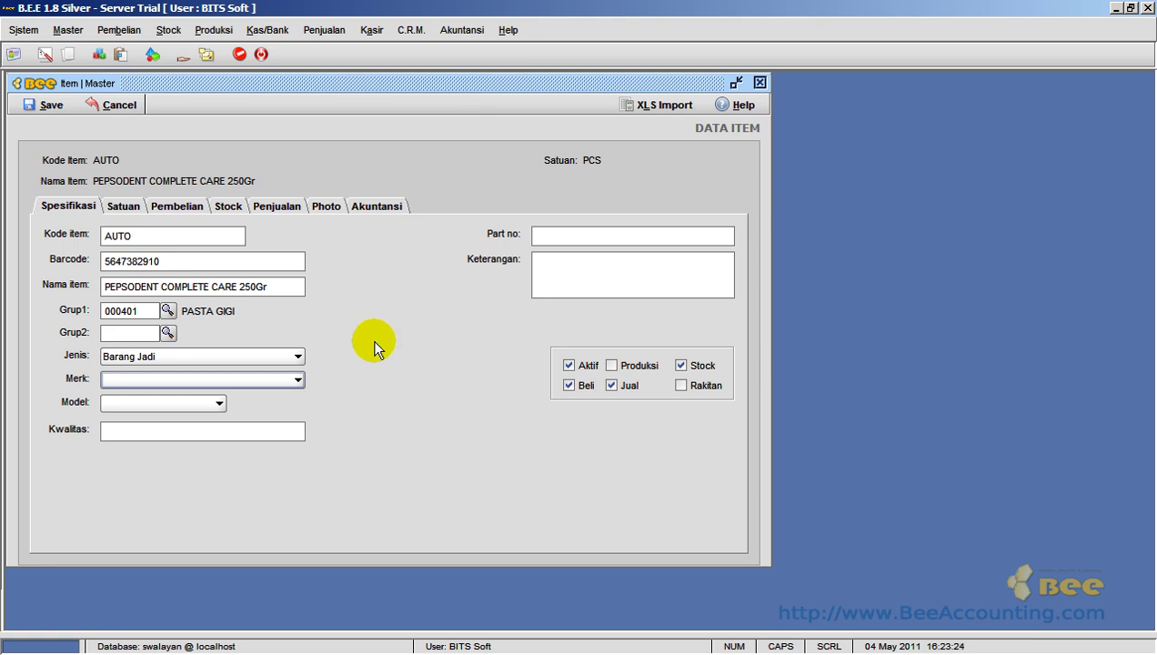
- Select PEPSODENT in the item's Merk dropdown, leaving the empty Model list unset
{"action": "left_click", "coordinate": [297, 380]}
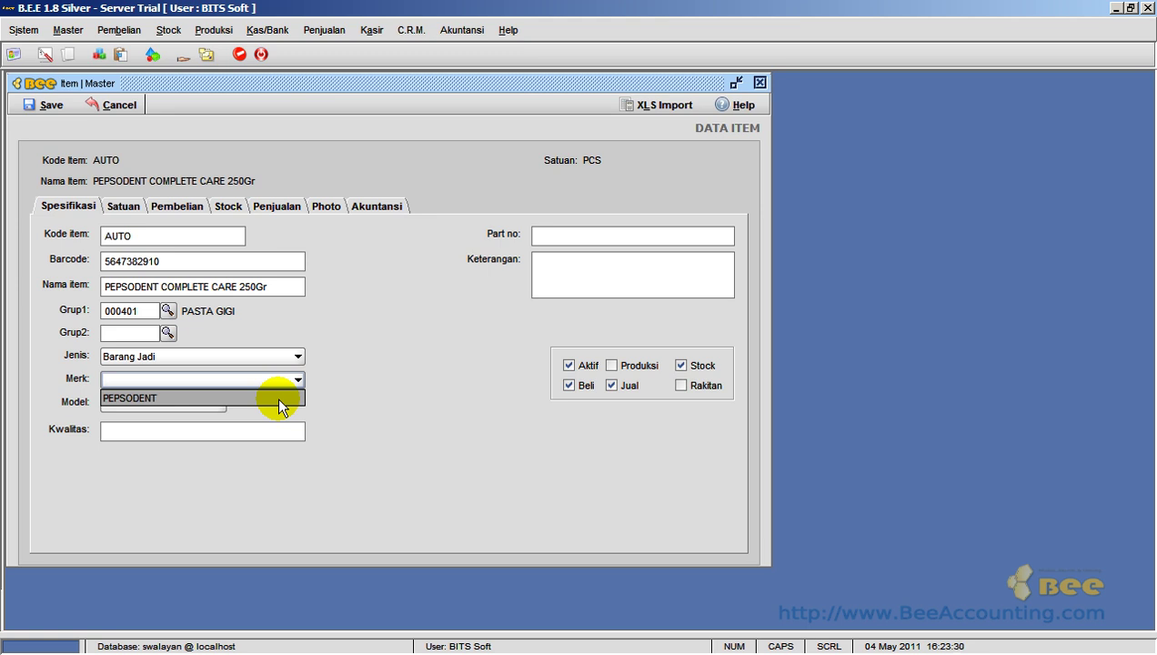
{"action": "left_click", "coordinate": [279, 400]}
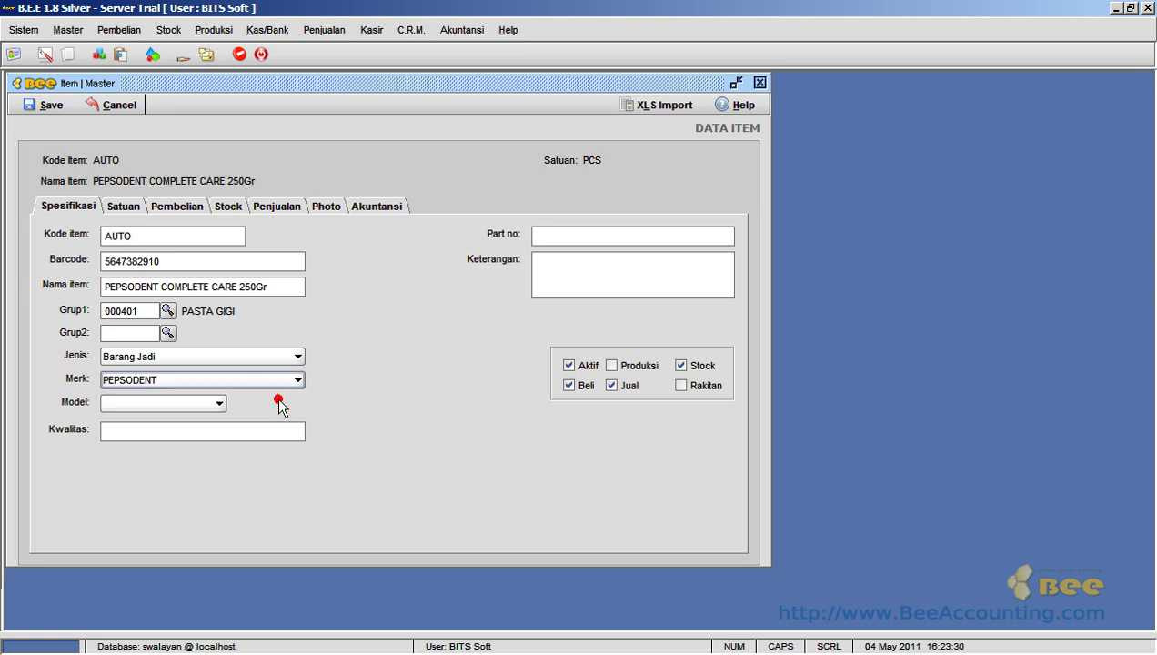
{"action": "left_click", "coordinate": [208, 401]}
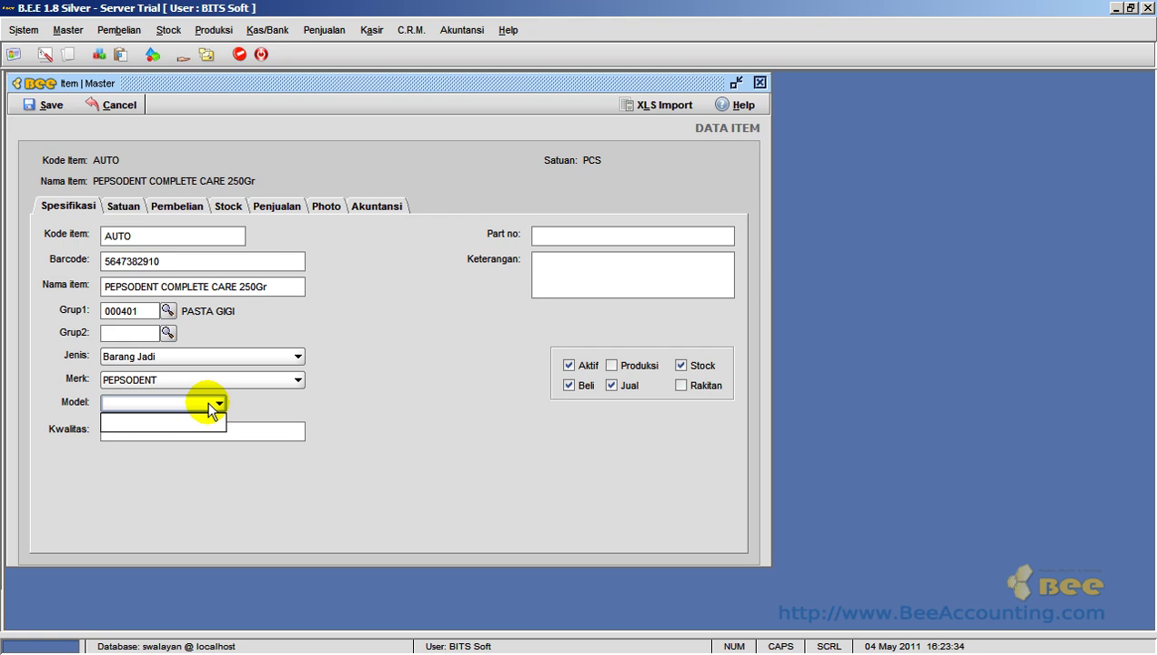
{"action": "left_click", "coordinate": [273, 402]}
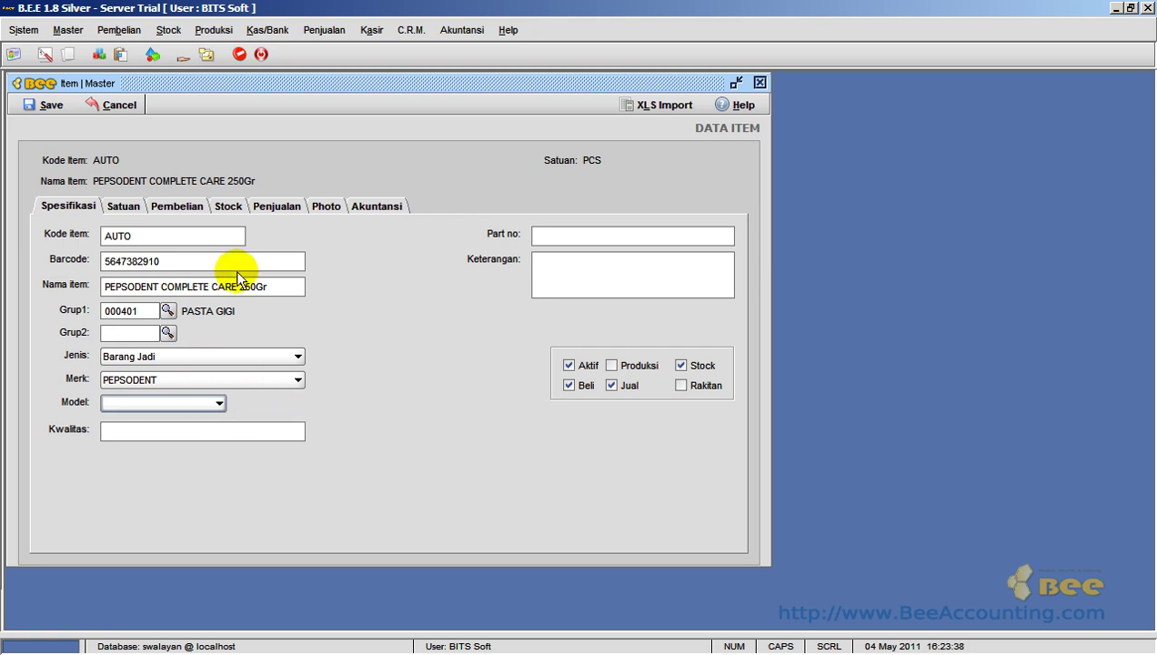
- Create model BOX with code 0001 in the Model list, save it, and close the list
{"action": "left_click", "coordinate": [59, 30]}
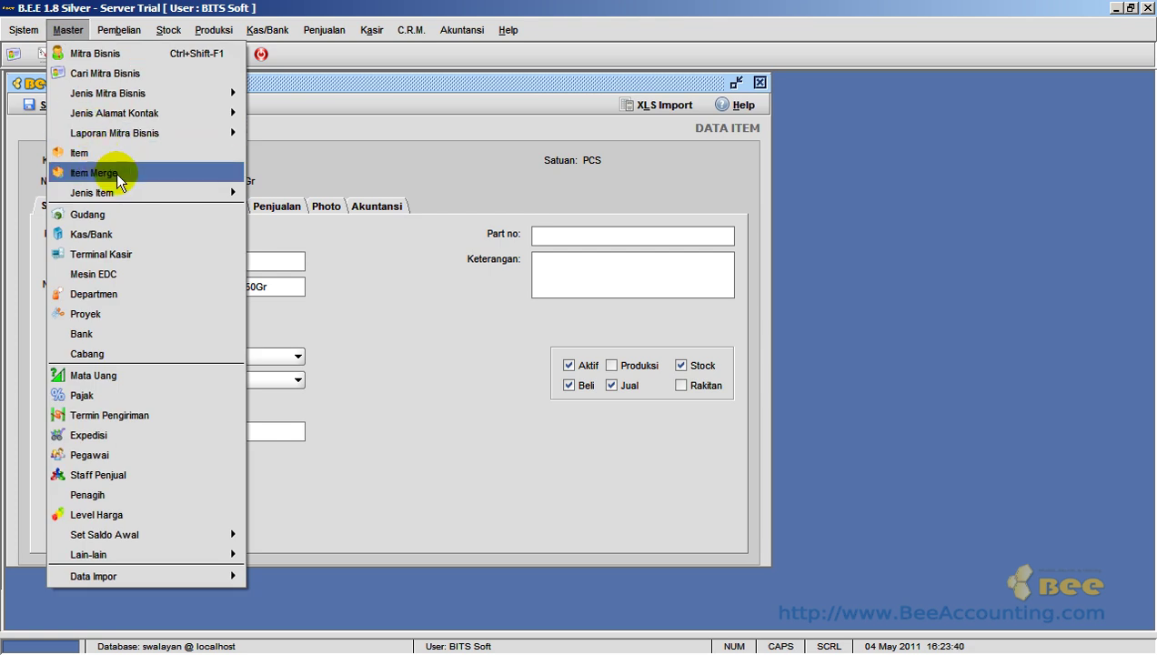
{"action": "mouse_move", "coordinate": [123, 192]}
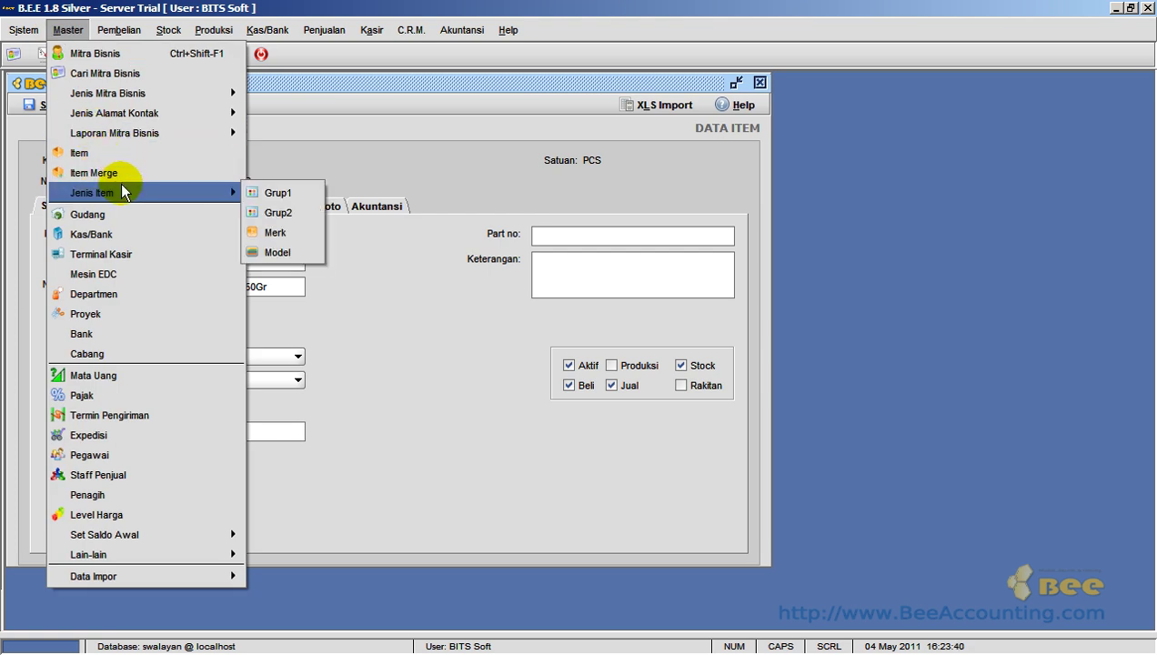
{"action": "left_click", "coordinate": [289, 252]}
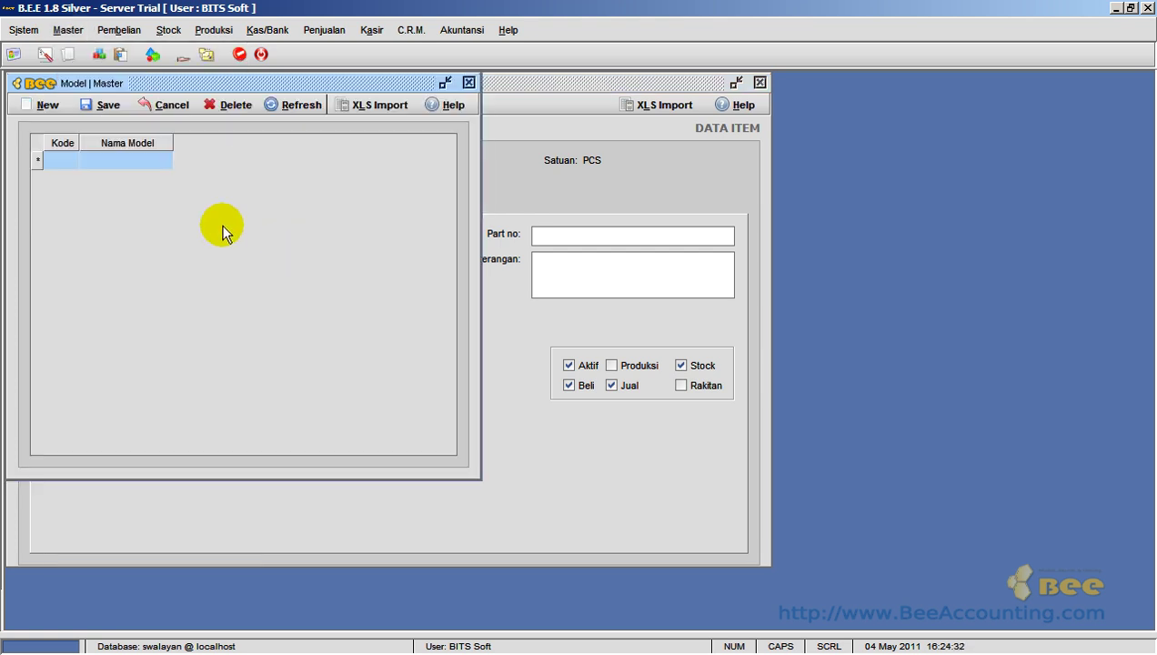
{"action": "left_click", "coordinate": [50, 104]}
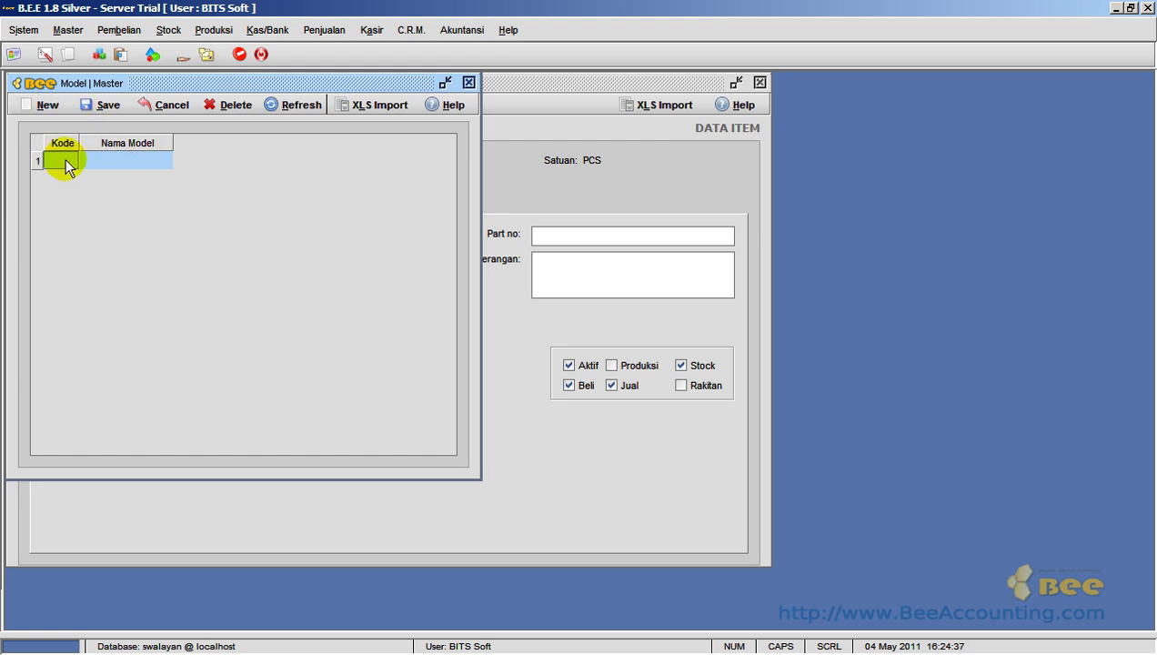
{"action": "type", "text": "0001"}
{"action": "key", "text": "Tab"}
{"action": "key", "text": "F2"}
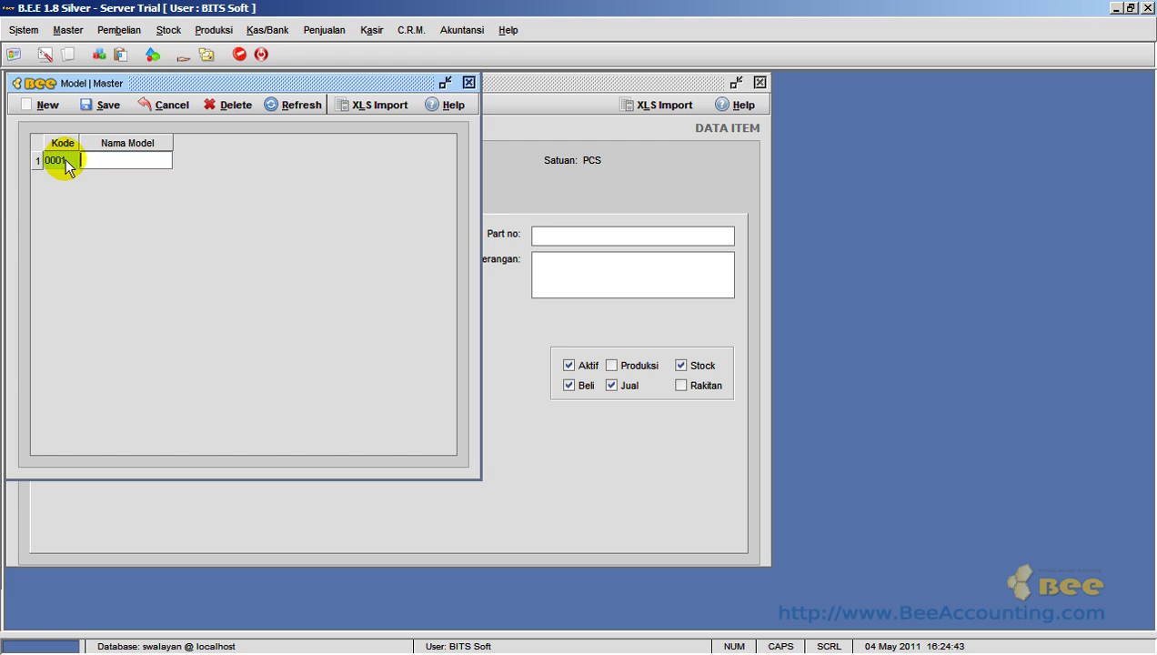
{"action": "key", "text": "Return"}
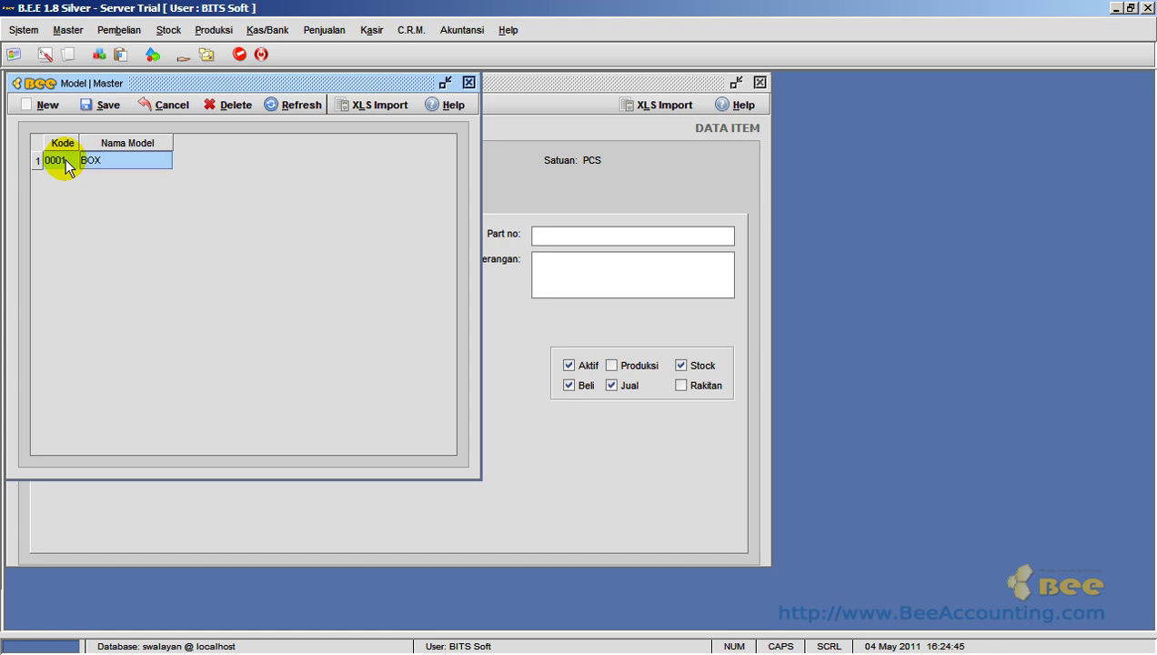
{"action": "left_click", "coordinate": [98, 107]}
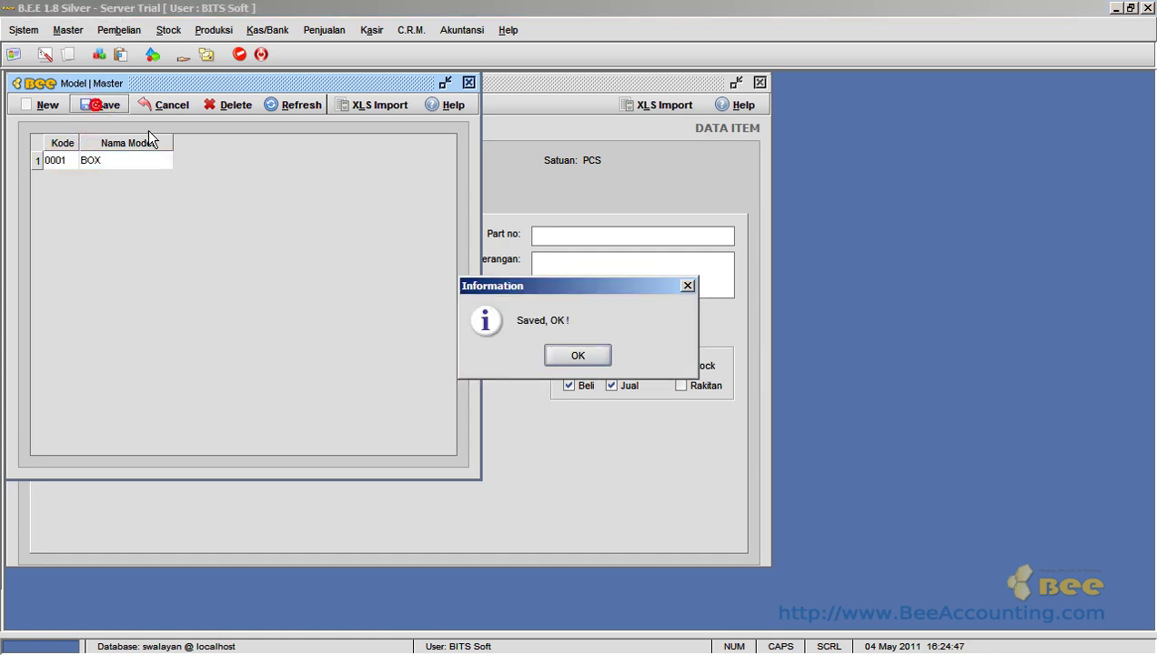
{"action": "left_click", "coordinate": [605, 358]}
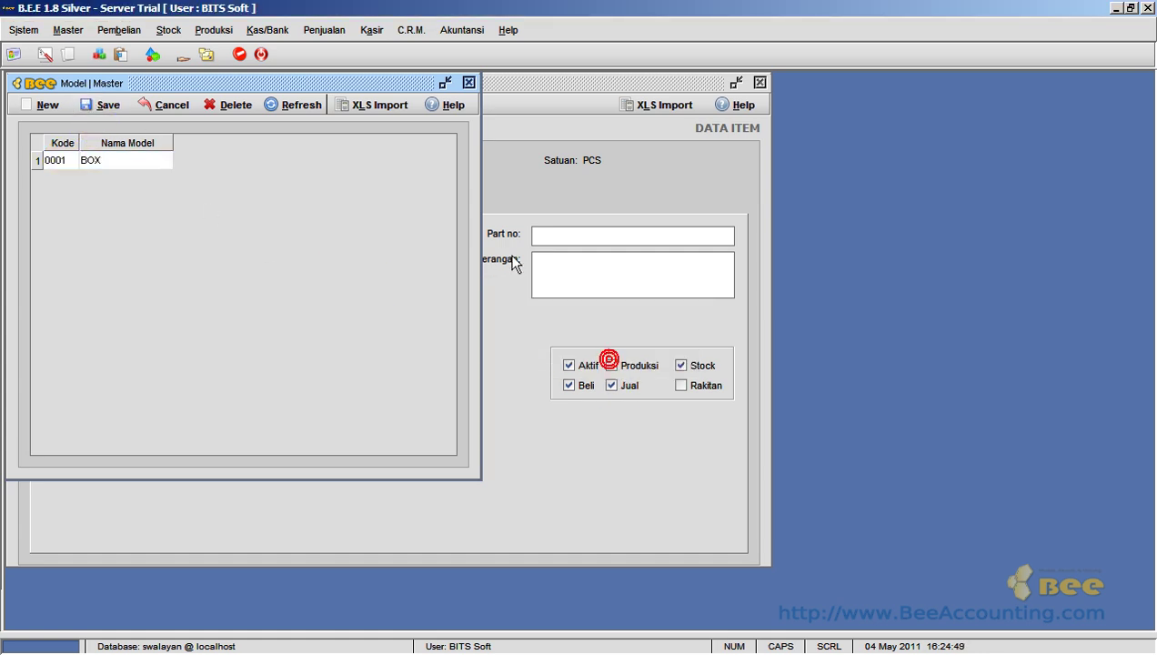
{"action": "left_click", "coordinate": [469, 82]}
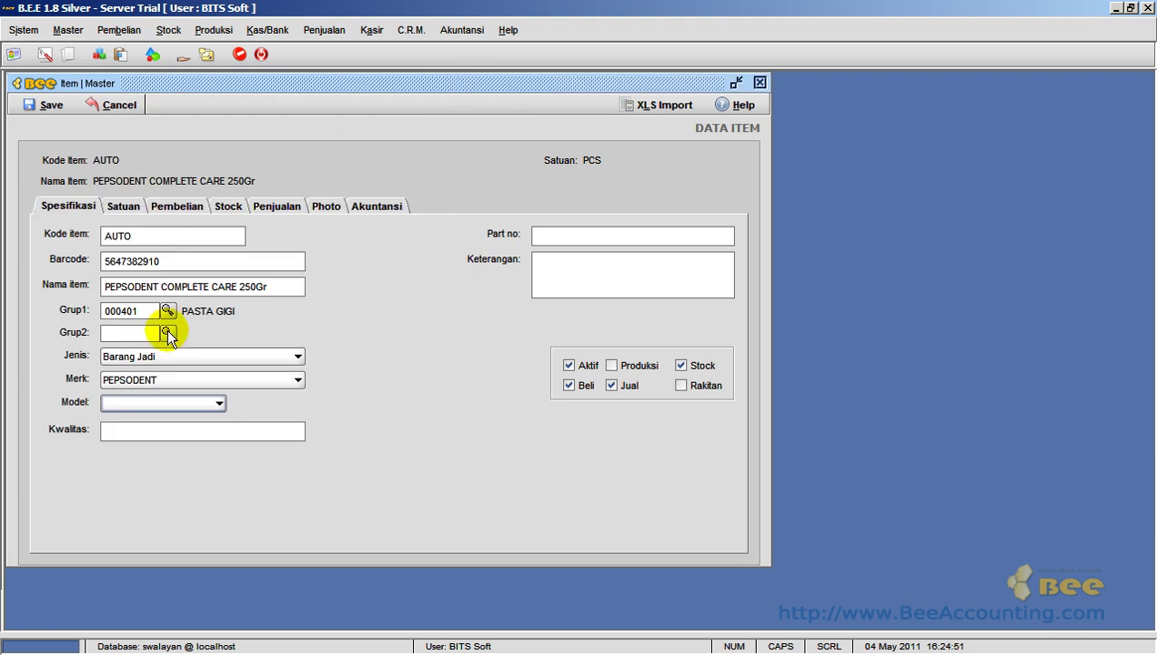
- Set the PEPSODENT COMPLETE CARE 250Gr item's Model to BOX and show its Satuan page
{"action": "left_click", "coordinate": [219, 403]}
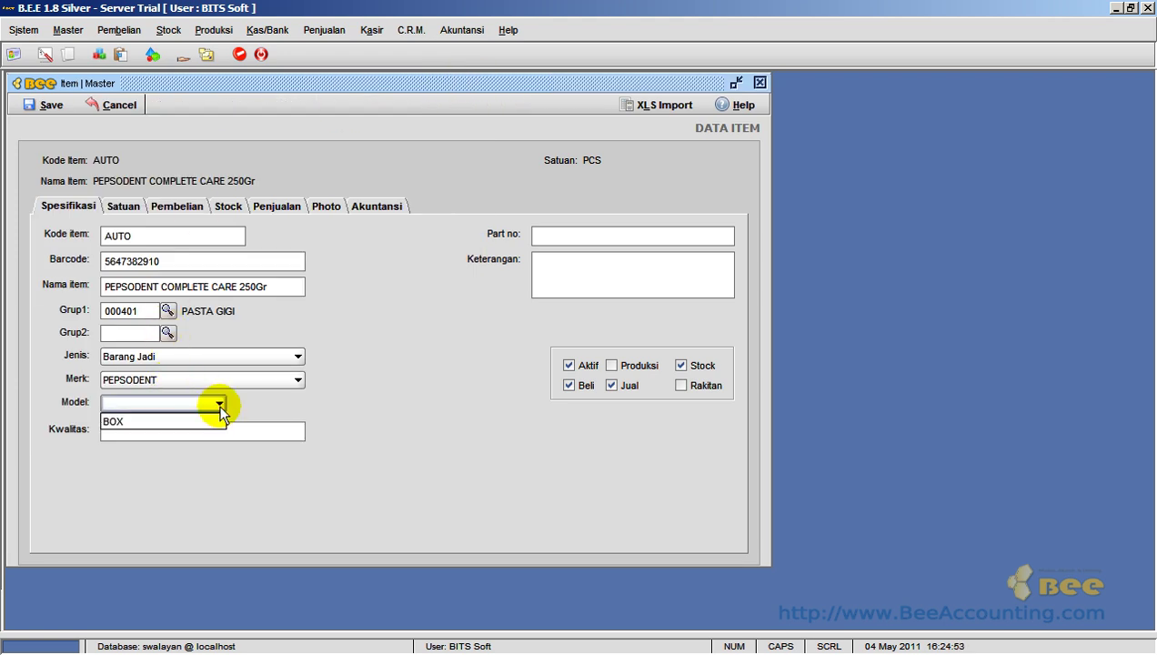
{"action": "left_click", "coordinate": [221, 422]}
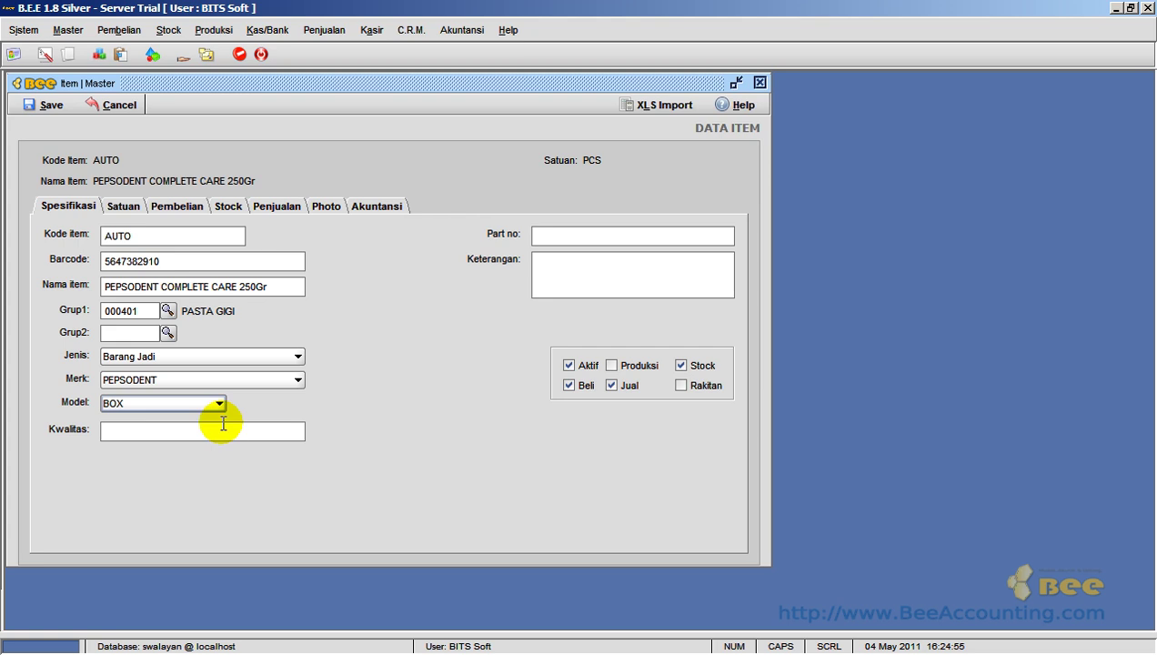
{"action": "key", "text": "Tab"}
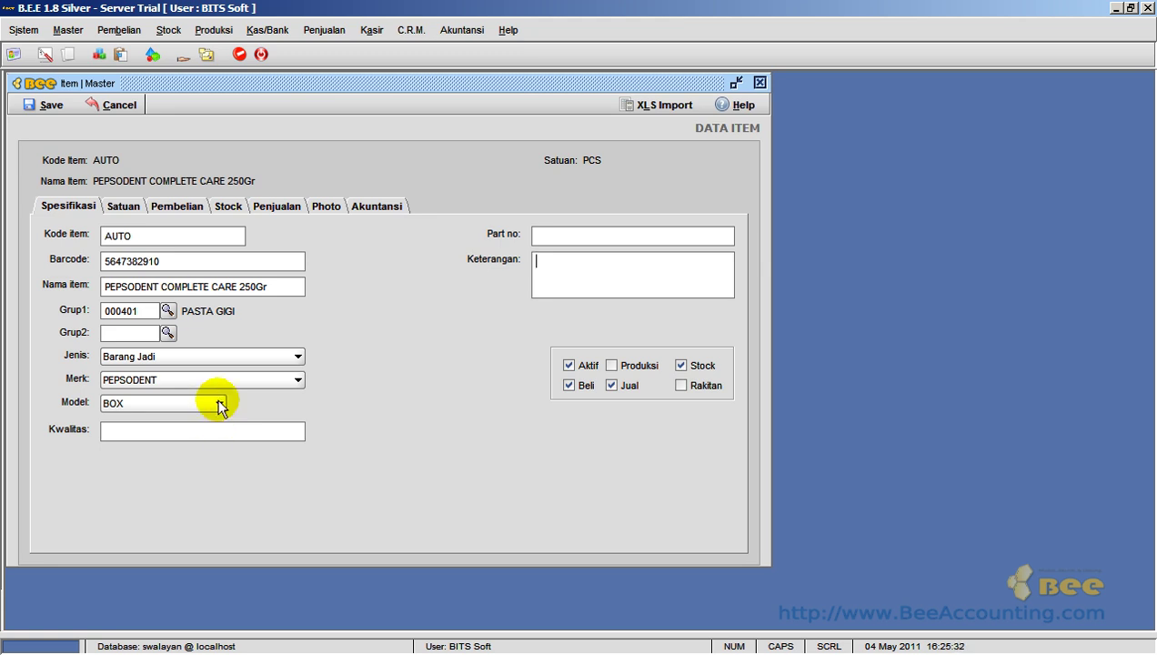
{"action": "left_click", "coordinate": [122, 208]}
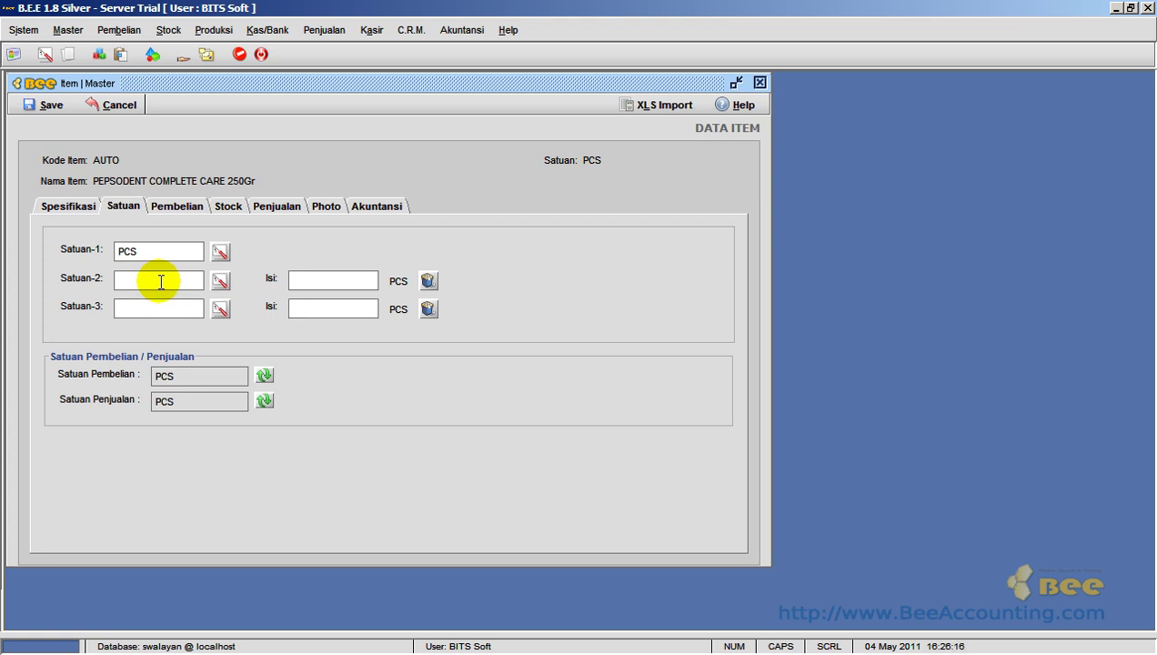
- Enter CRT as Satuan-2 with an Isi of 20 PCS per CRT
{"action": "left_click", "coordinate": [160, 282]}
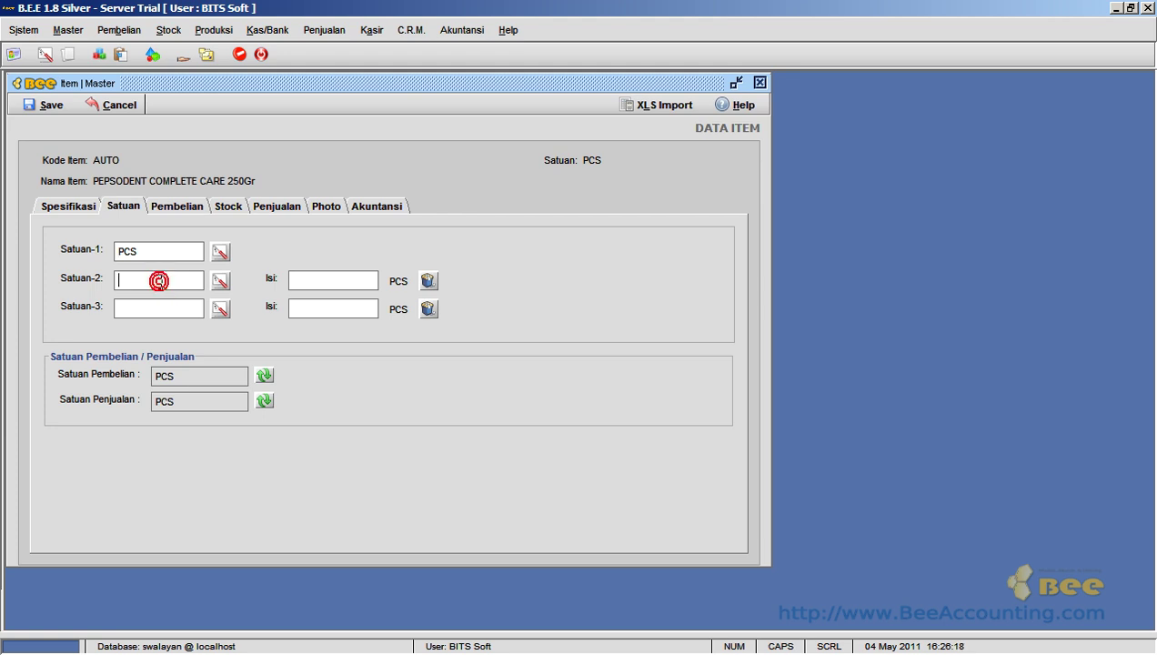
{"action": "left_click", "coordinate": [314, 282]}
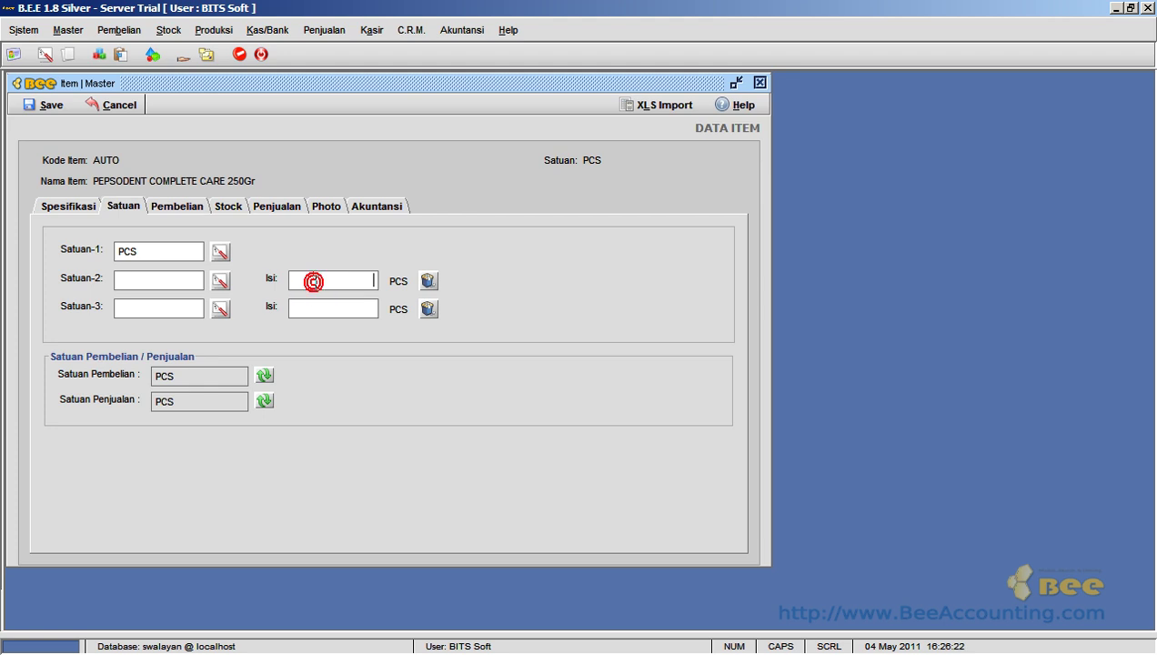
{"action": "left_click", "coordinate": [139, 277]}
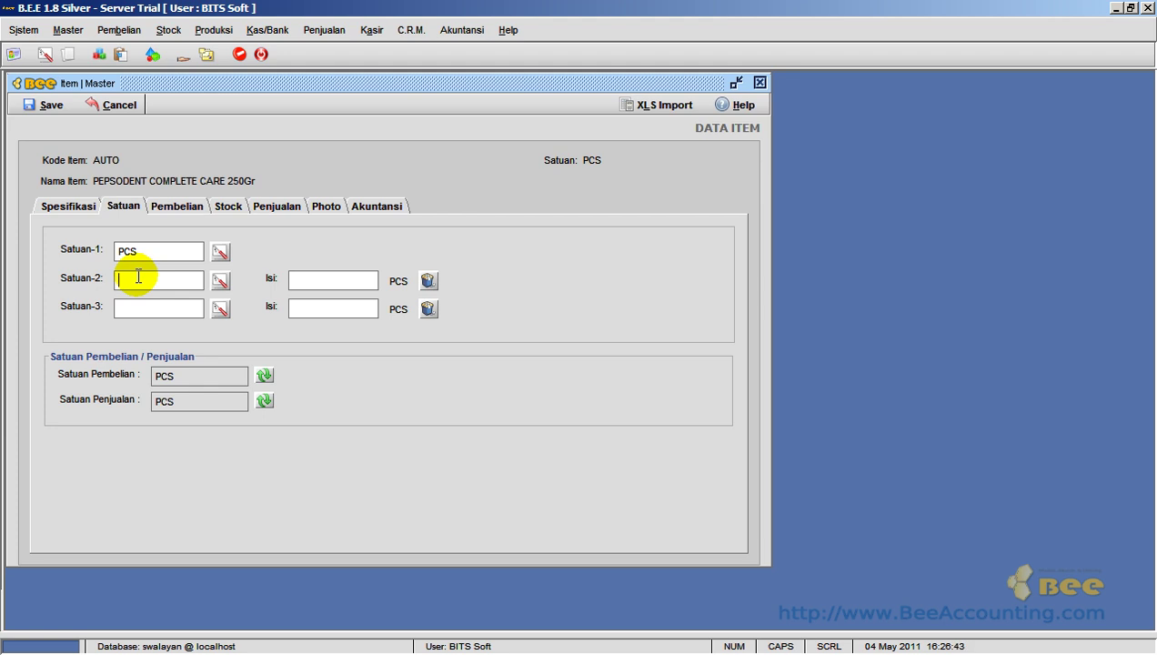
{"action": "type", "text": "CRT"}
{"action": "left_click", "coordinate": [300, 282]}
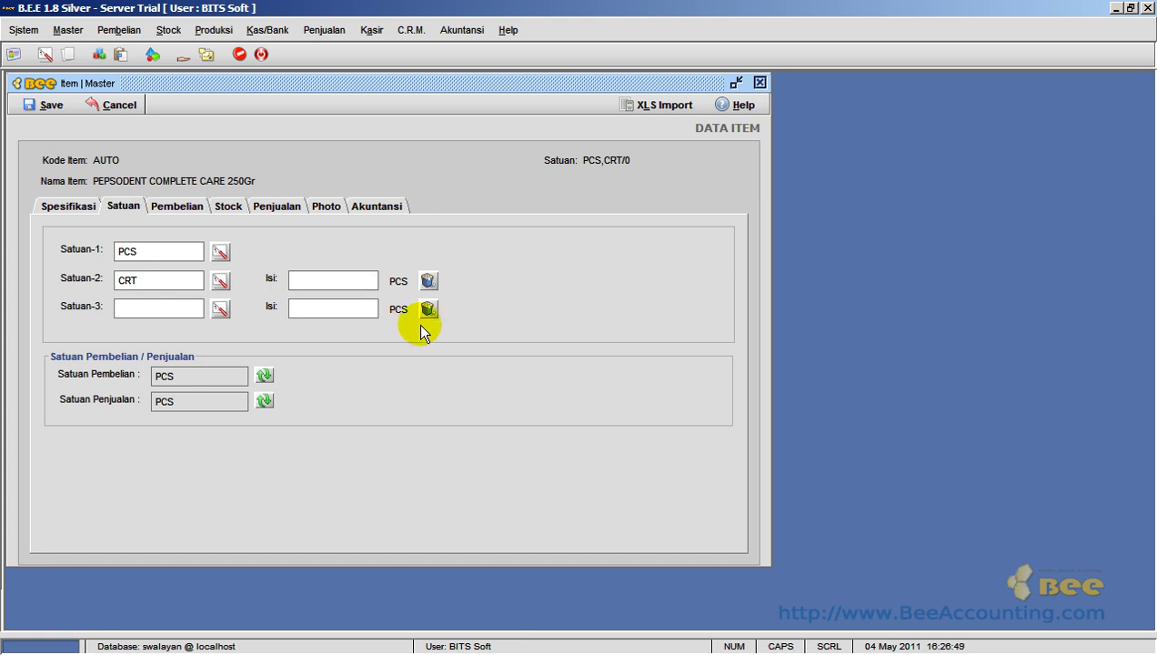
{"action": "type", "text": "20"}
{"action": "key", "text": "Tab"}
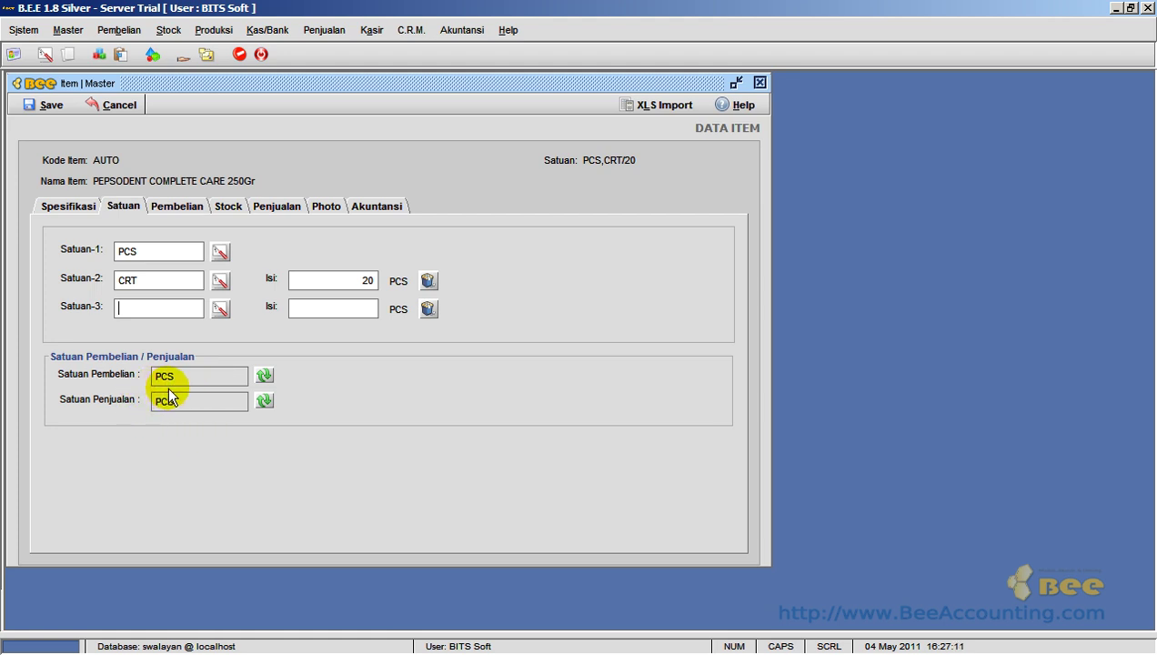
{"action": "left_click", "coordinate": [263, 377]}
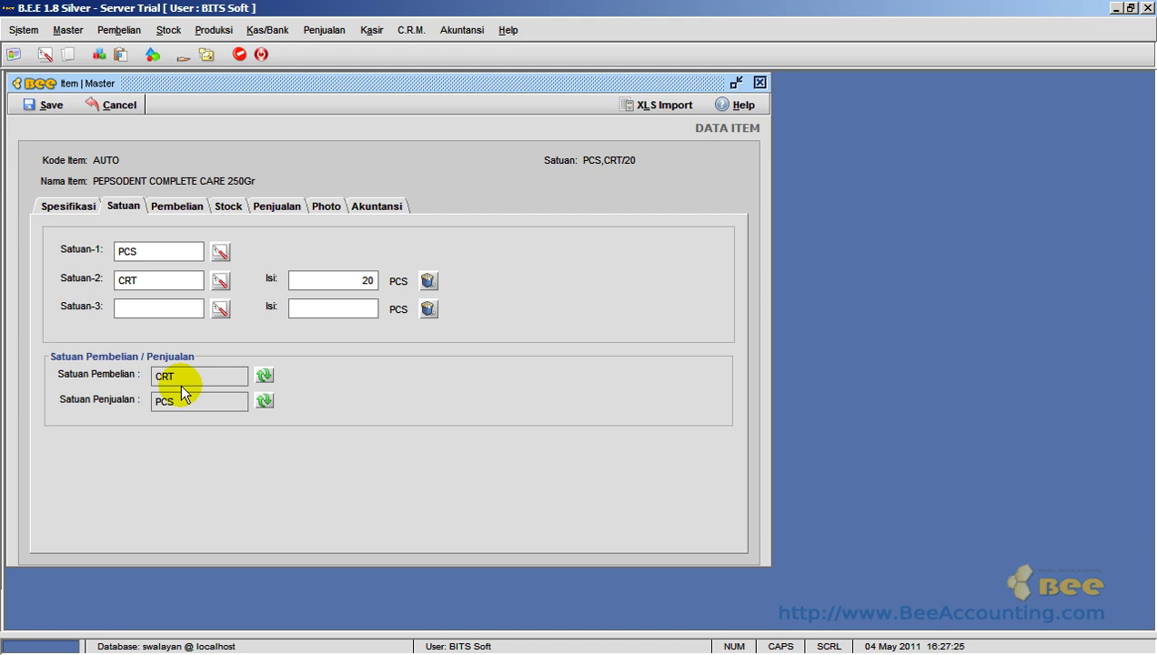
{"action": "left_click", "coordinate": [181, 382]}
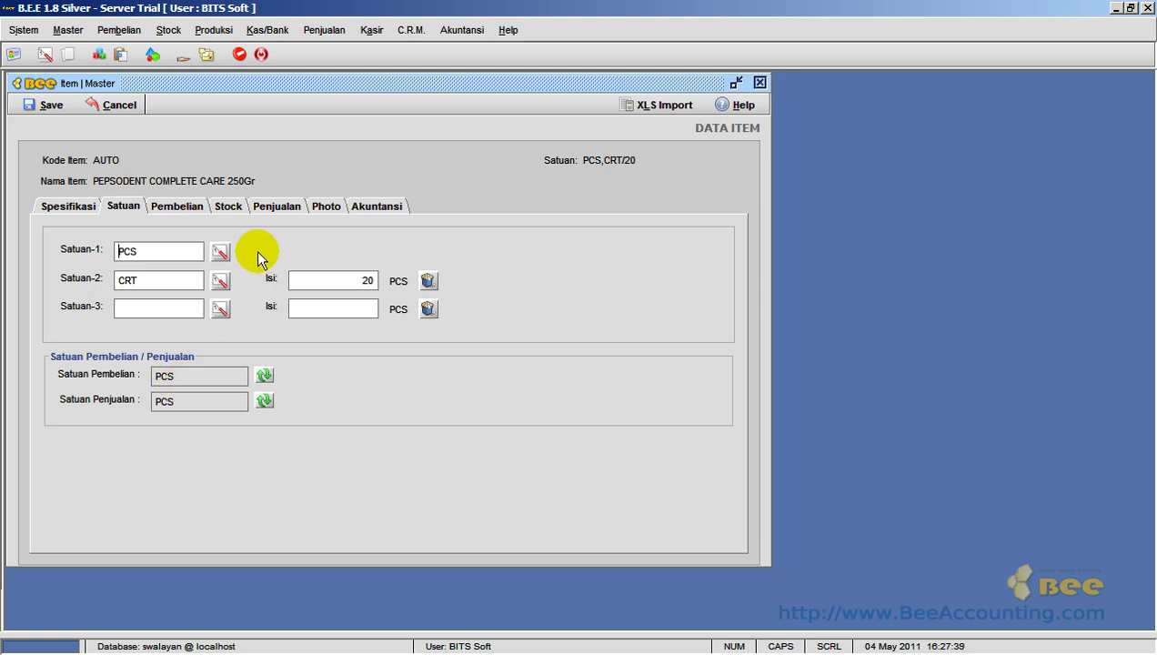
- On the Stock page, create stock cards for all warehouses, listing Gudang and Toko at 0 limits
{"action": "left_click", "coordinate": [229, 208]}
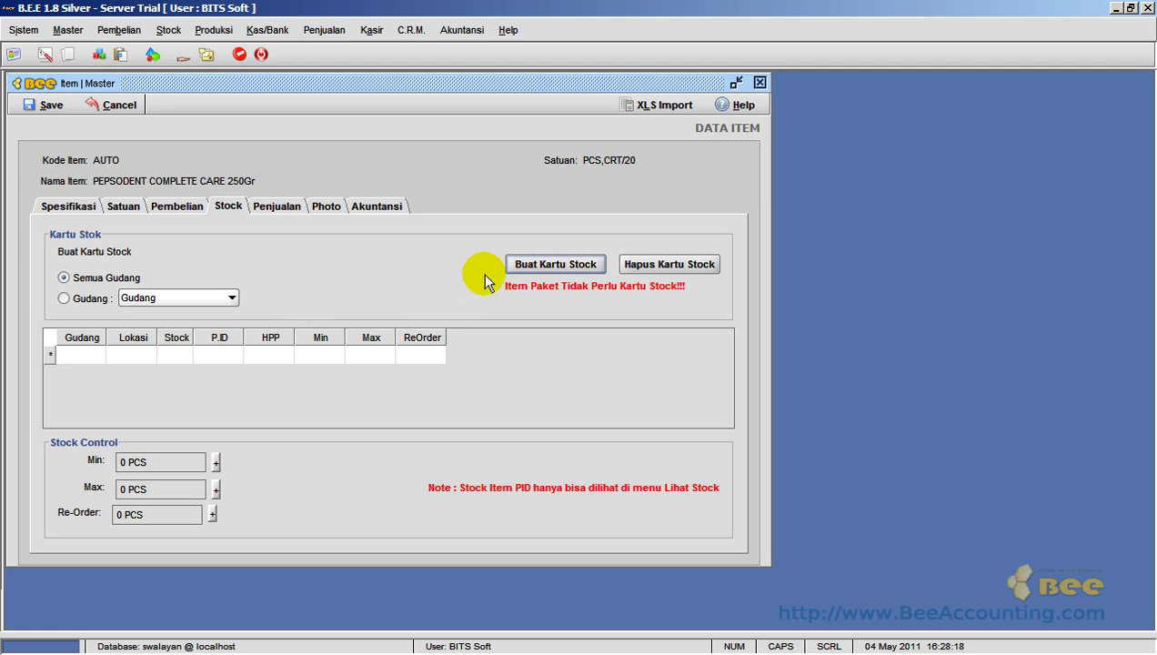
{"action": "left_click", "coordinate": [543, 271]}
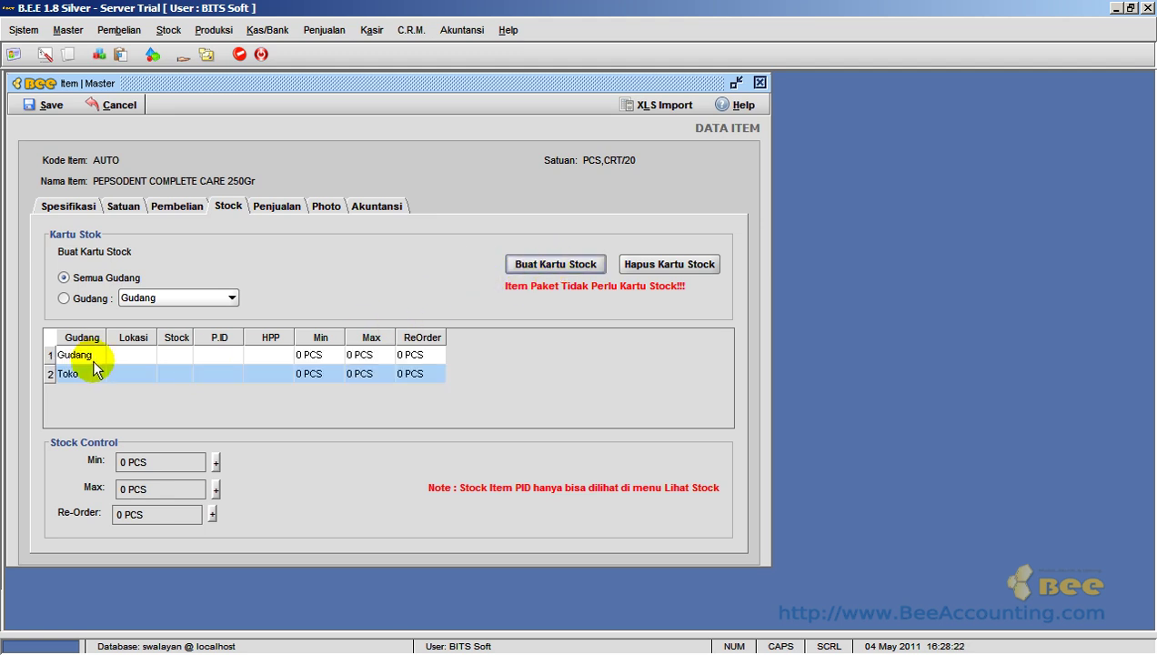
{"action": "left_click", "coordinate": [88, 356]}
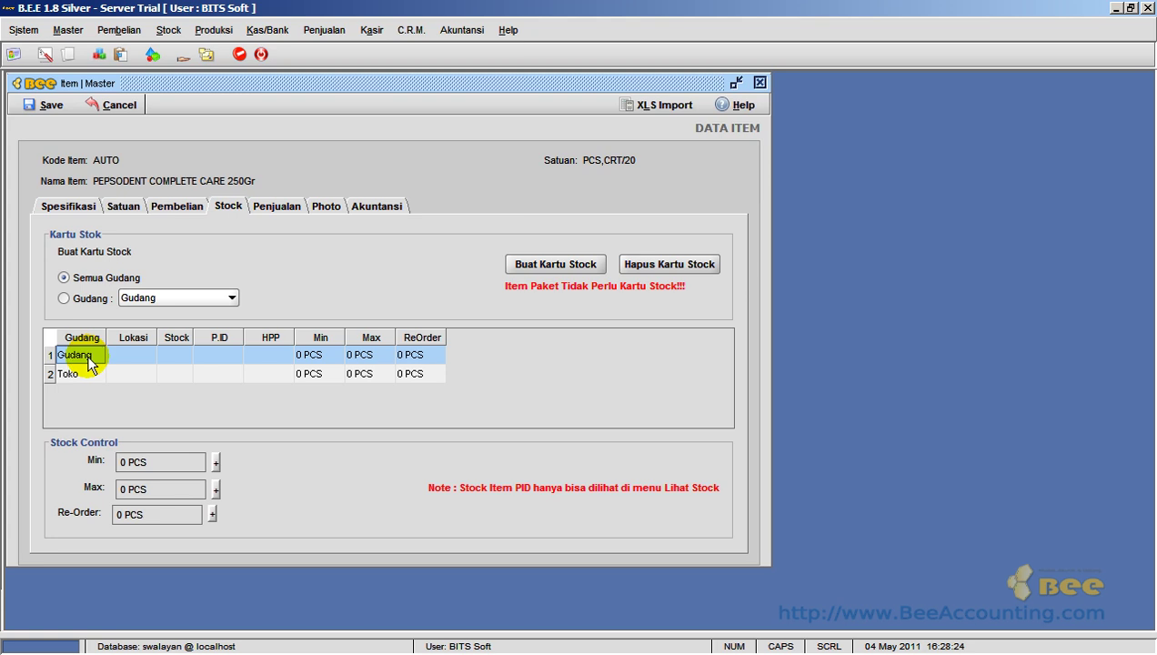
{"action": "left_click", "coordinate": [304, 355]}
{"action": "left_click", "coordinate": [361, 355]}
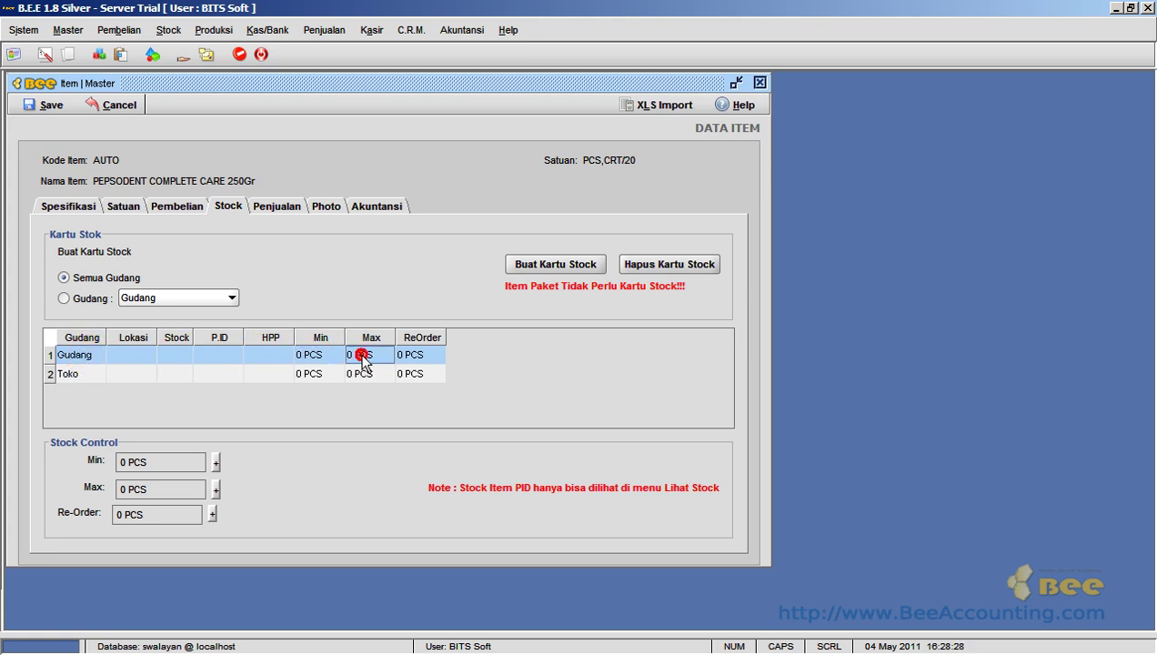
{"action": "left_click", "coordinate": [428, 356]}
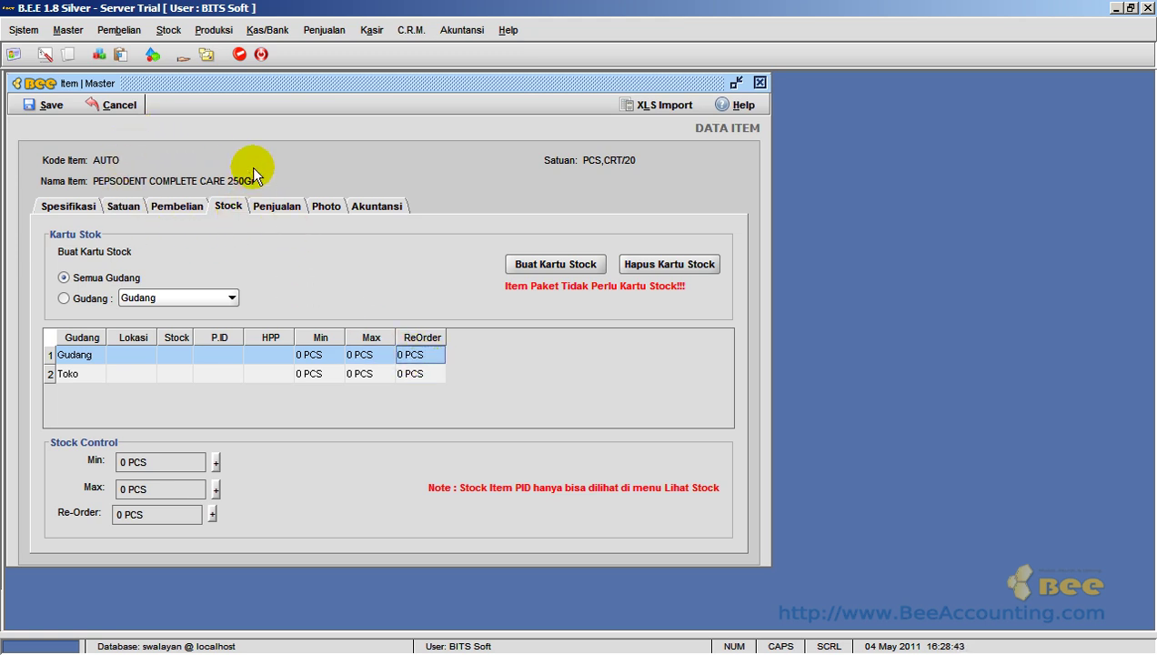
{"action": "key", "text": "Down"}
{"action": "left_click", "coordinate": [341, 375]}
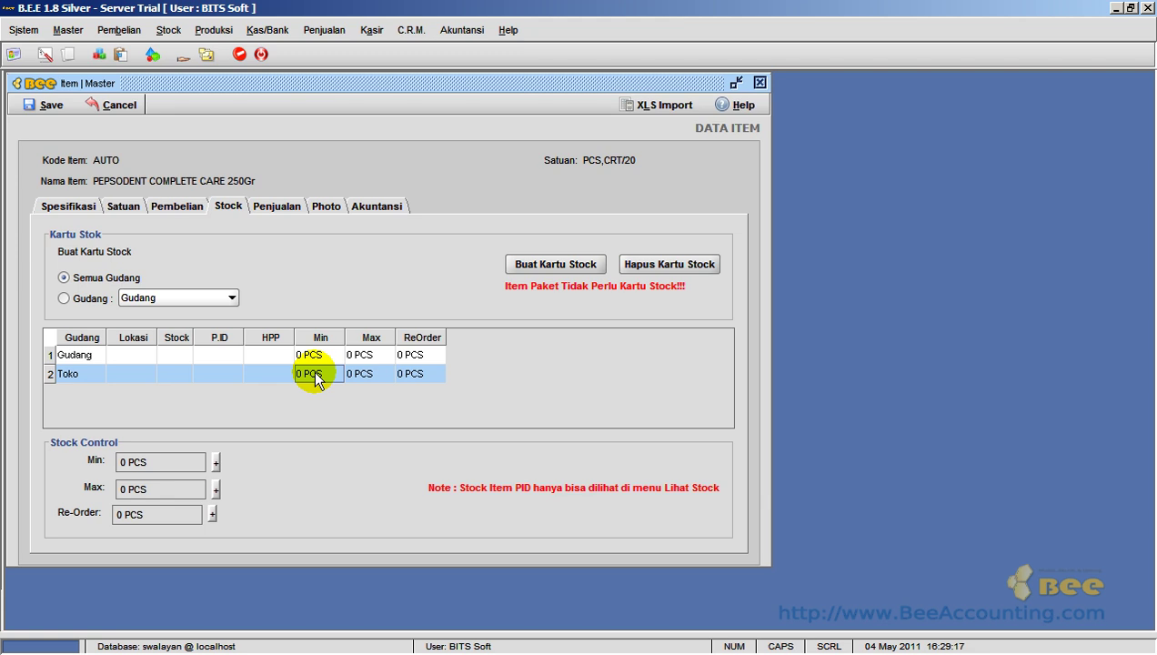
- Set the Toko warehouse limits to Min 5 PCS and Max 9 PCS
{"action": "double_click", "coordinate": [315, 374]}
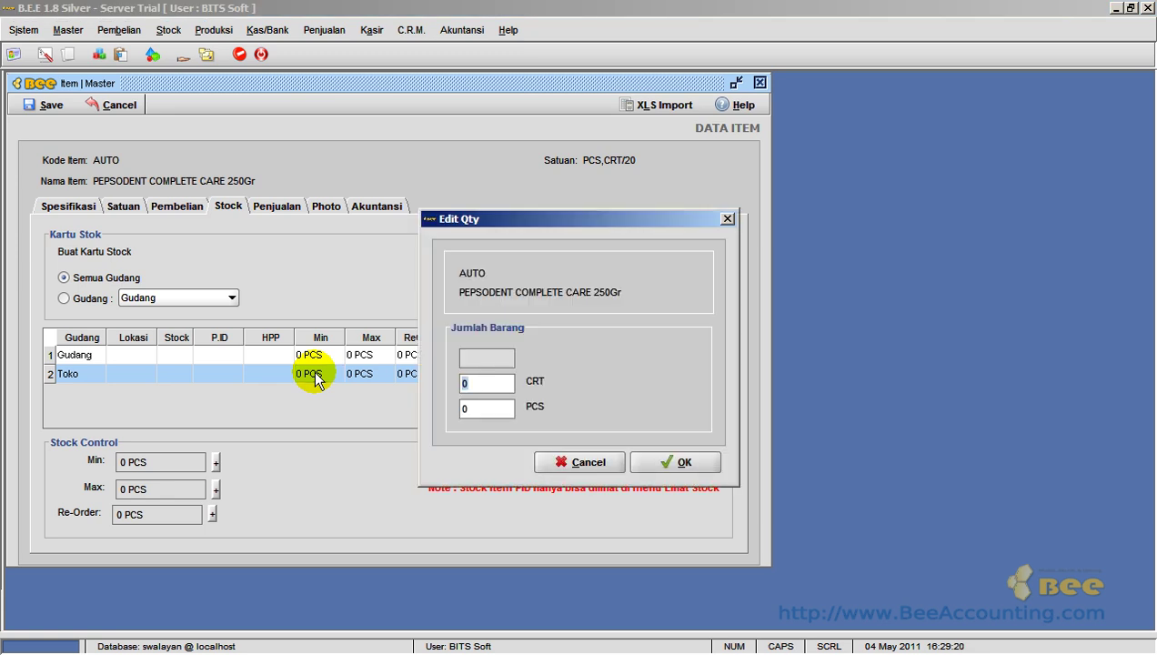
{"action": "left_click", "coordinate": [482, 407]}
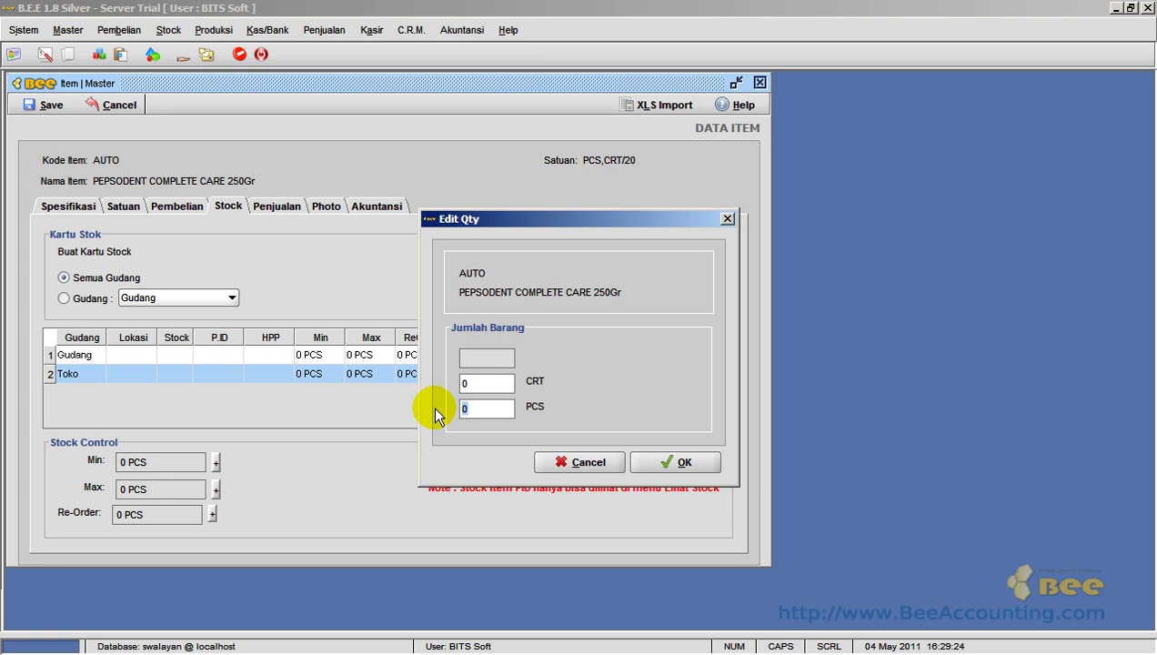
{"action": "type", "text": "6"}
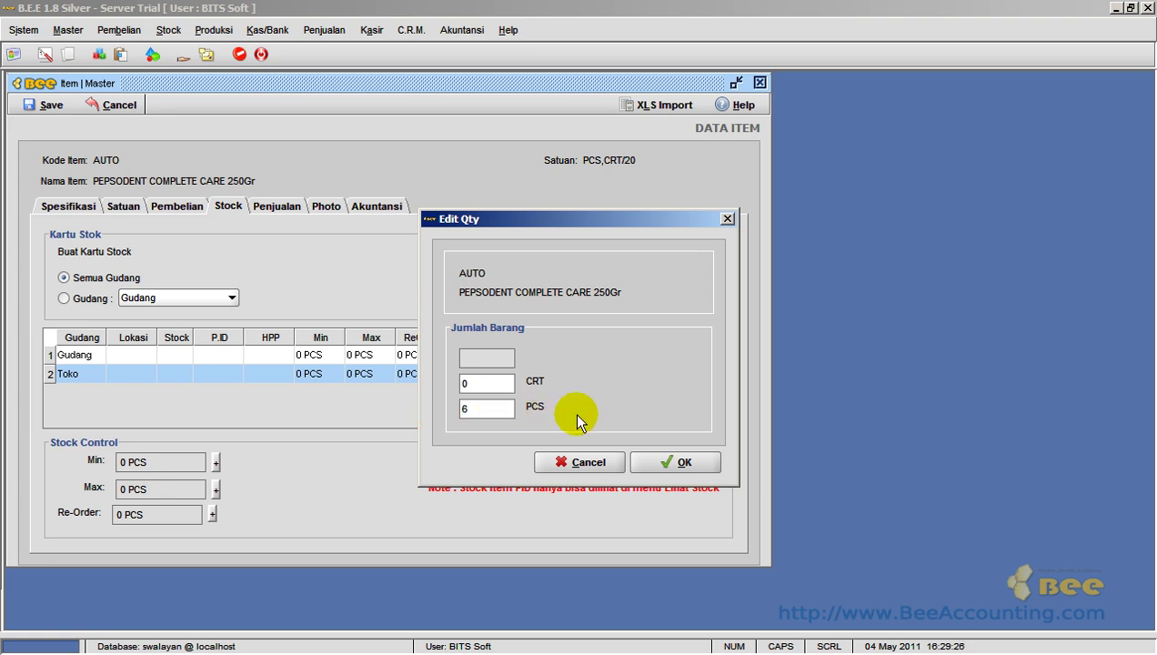
{"action": "key", "text": "BackSpace"}
{"action": "type", "text": "5"}
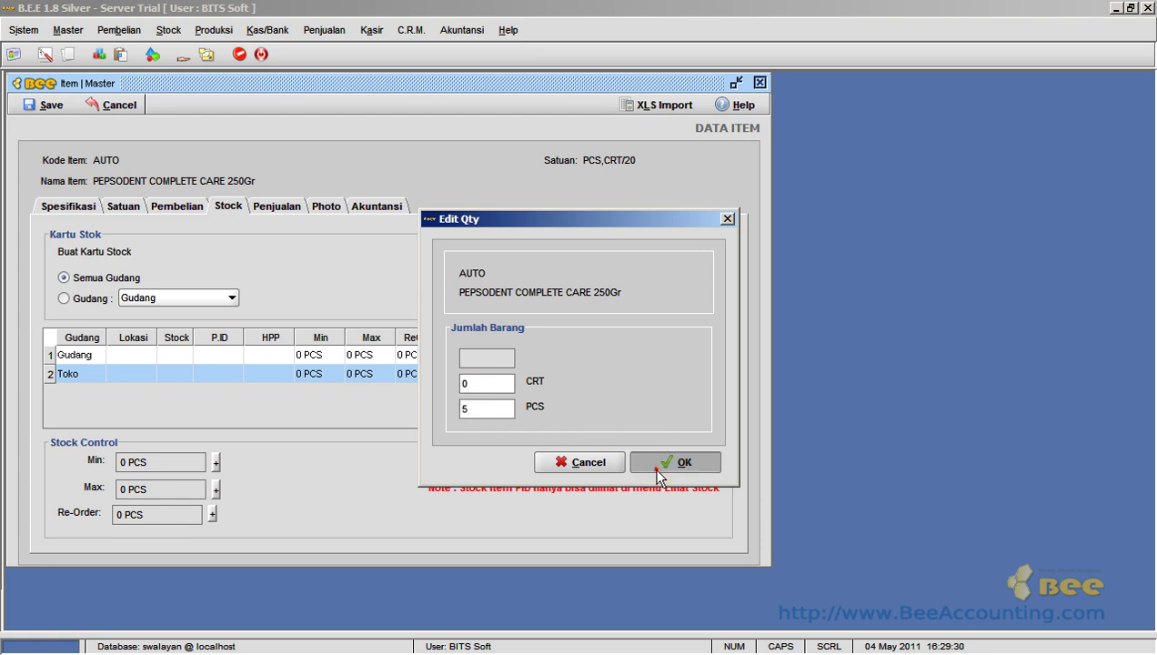
{"action": "left_click", "coordinate": [656, 466]}
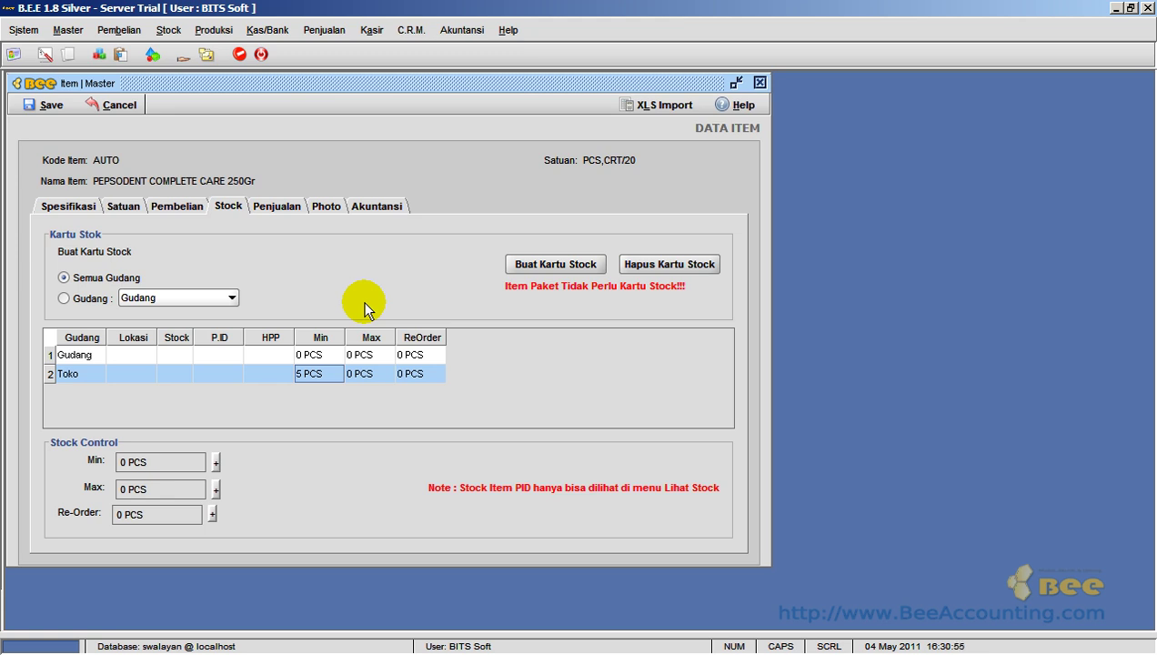
{"action": "left_click", "coordinate": [370, 380]}
{"action": "double_click", "coordinate": [369, 374]}
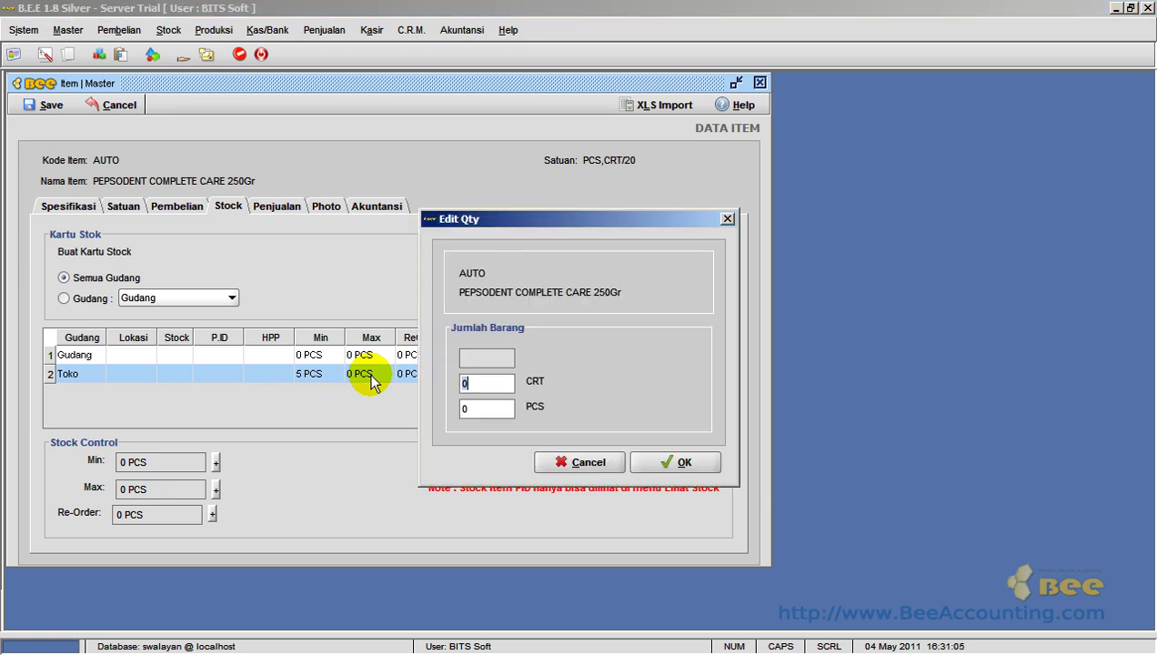
{"action": "left_click", "coordinate": [471, 405]}
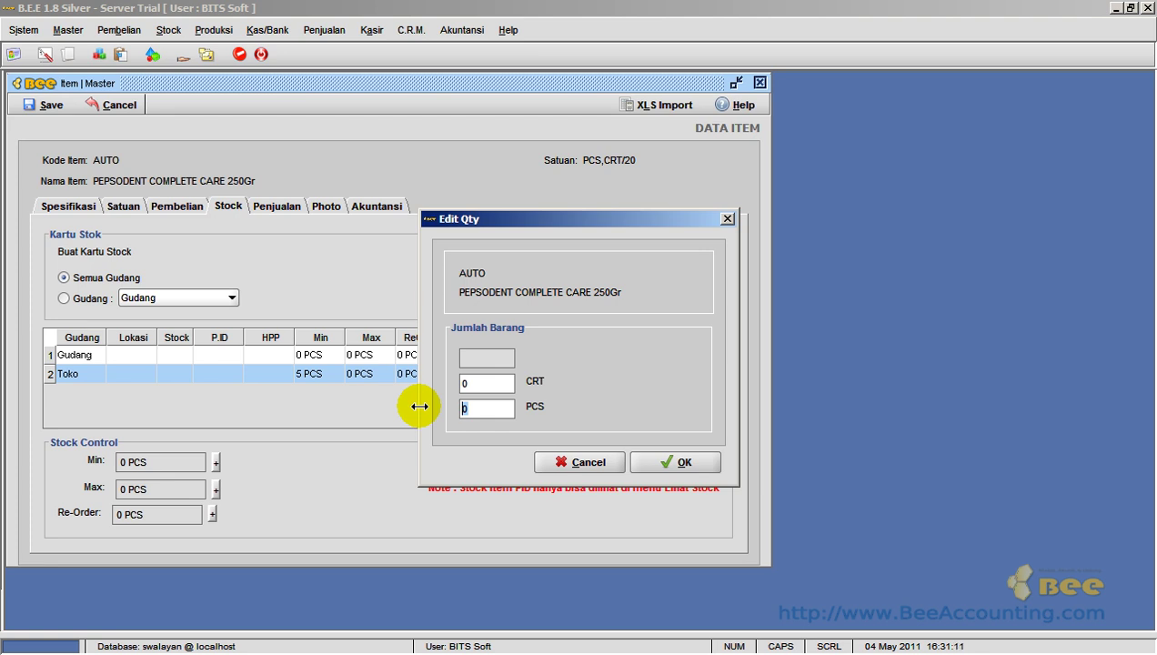
{"action": "type", "text": "9"}
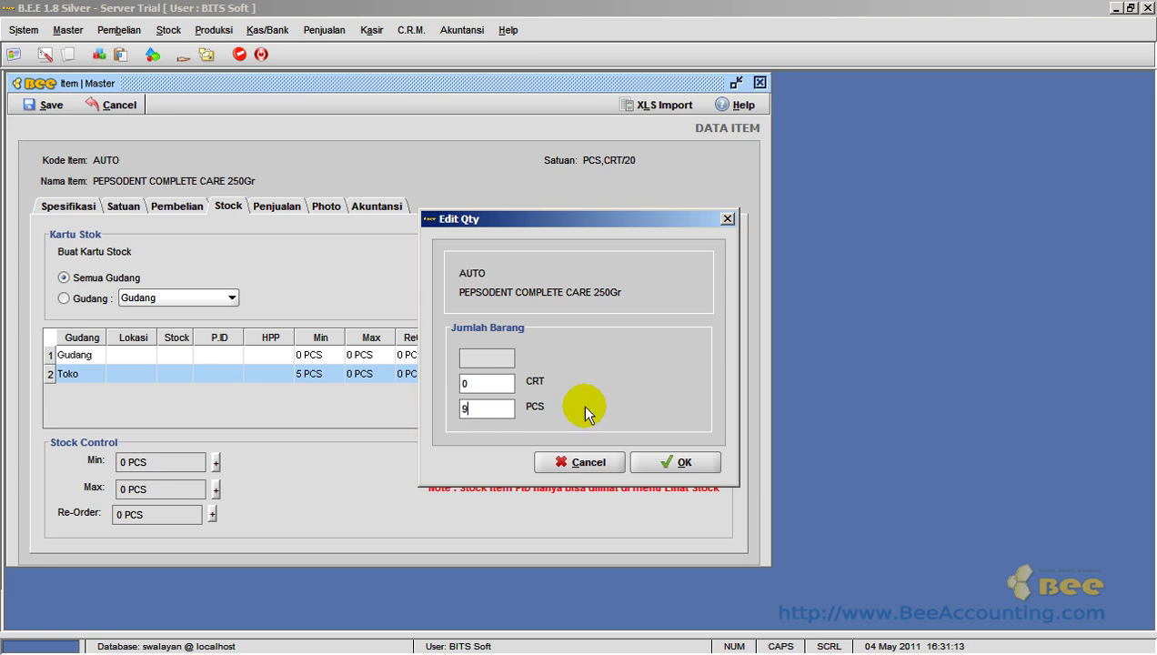
{"action": "left_click", "coordinate": [648, 461]}
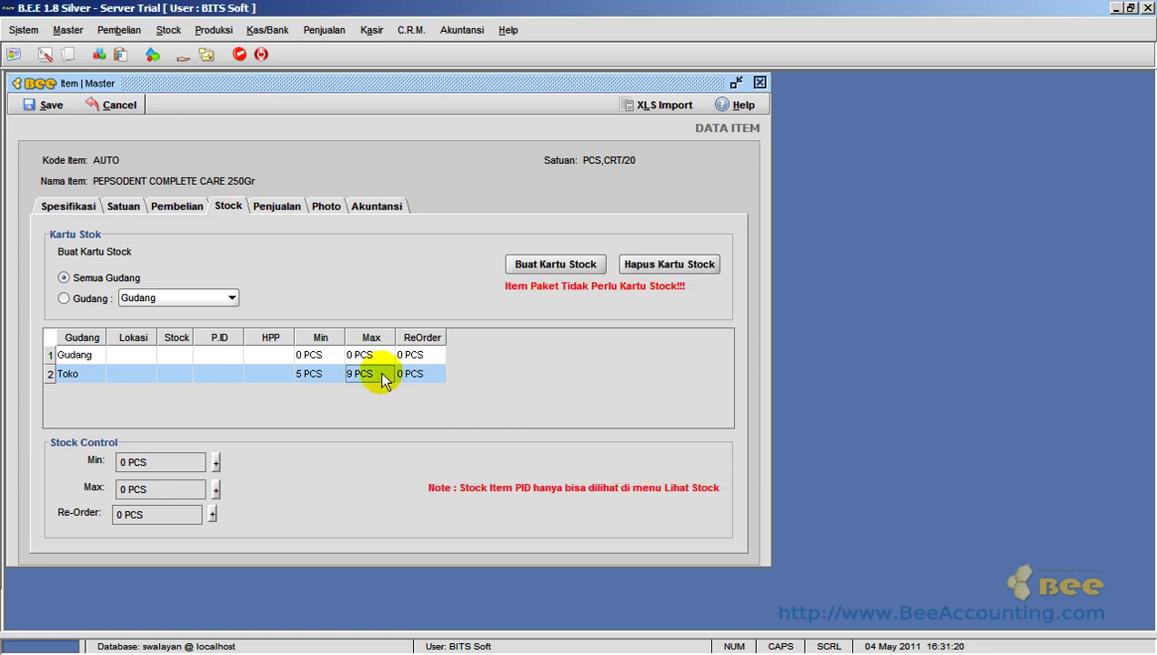
- Set the Gudang warehouse limits to Min 2 CRT and Max 5 CRT
{"action": "left_click", "coordinate": [321, 355]}
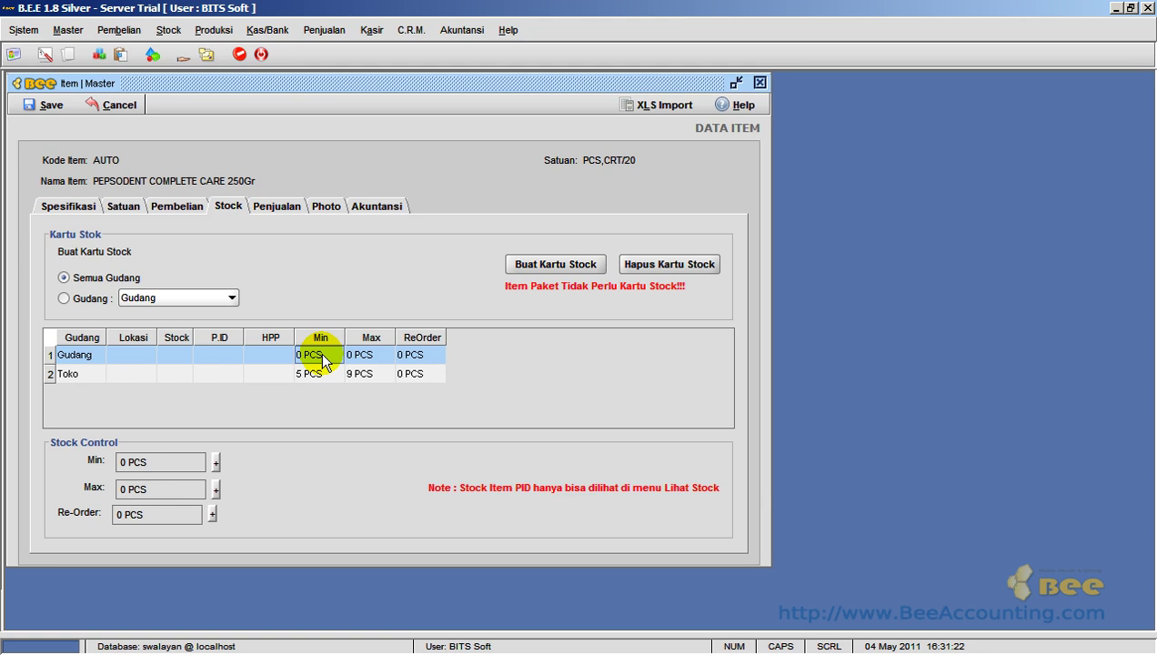
{"action": "double_click", "coordinate": [324, 361]}
{"action": "type", "text": "2"}
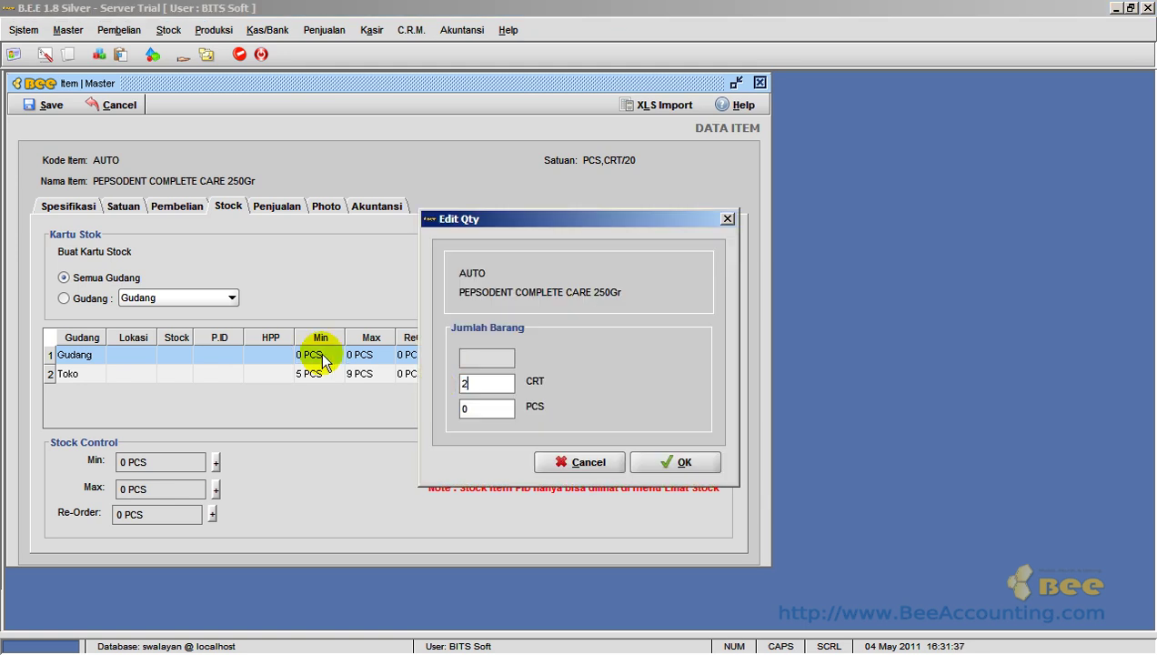
{"action": "left_click", "coordinate": [636, 462]}
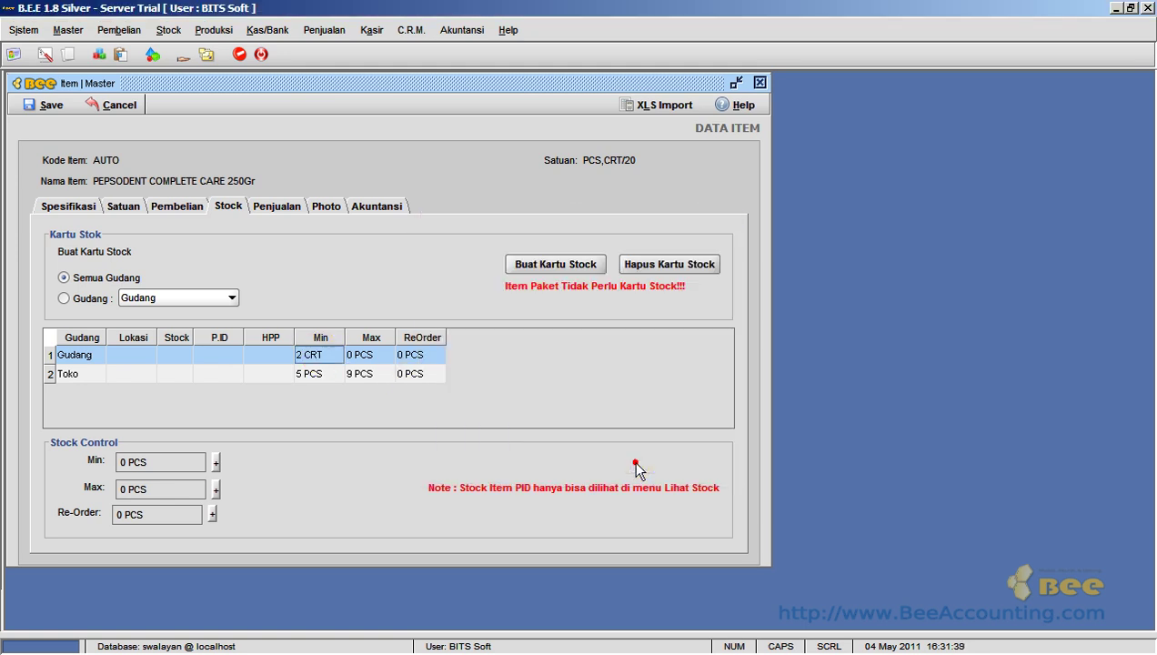
{"action": "left_click", "coordinate": [354, 355]}
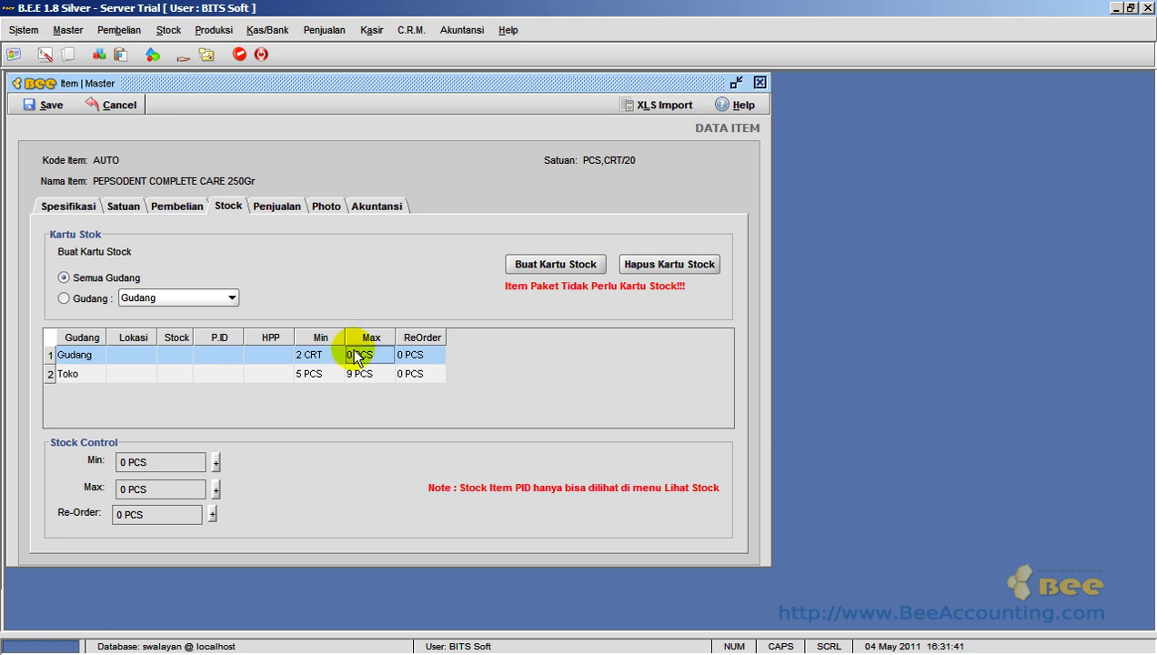
{"action": "double_click", "coordinate": [354, 354]}
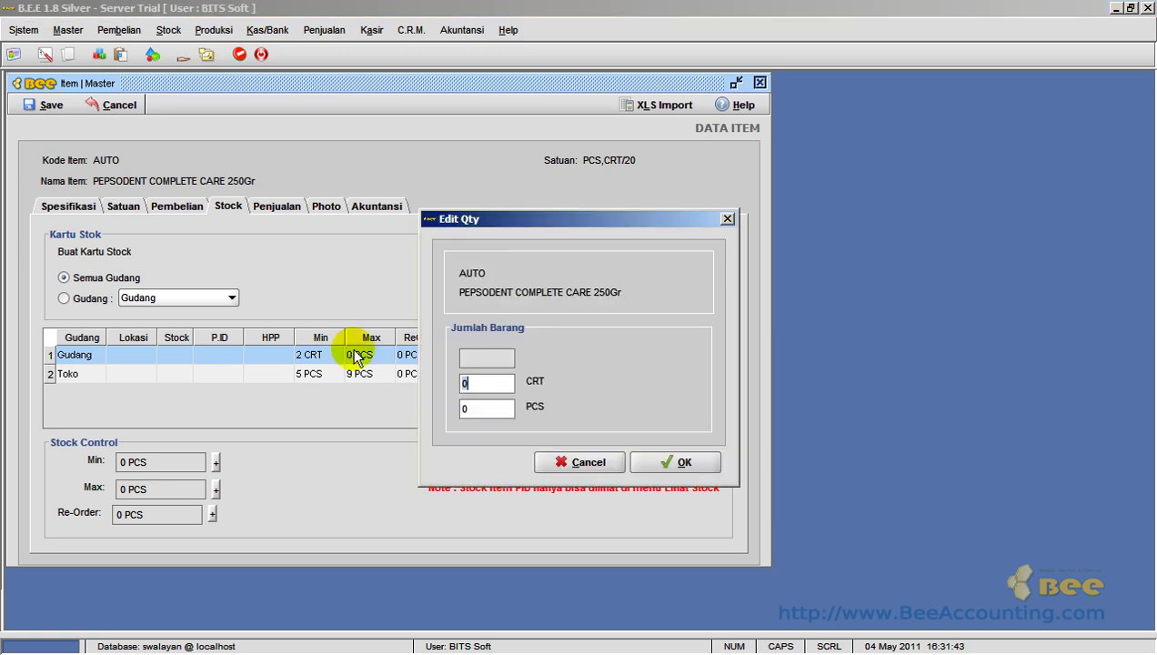
{"action": "type", "text": "5"}
{"action": "key", "text": "Tab"}
{"action": "key", "text": "Return"}
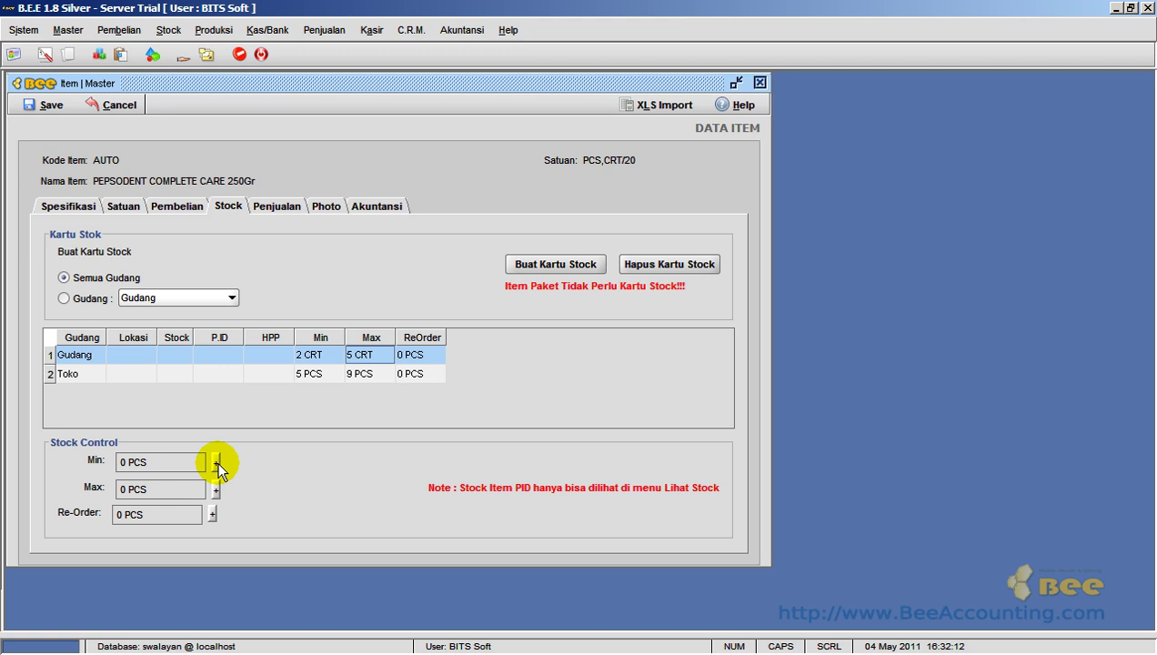
- Set the item's overall Stock Control to Min 1 CRT and Max 7 CRT
{"action": "left_click", "coordinate": [216, 463]}
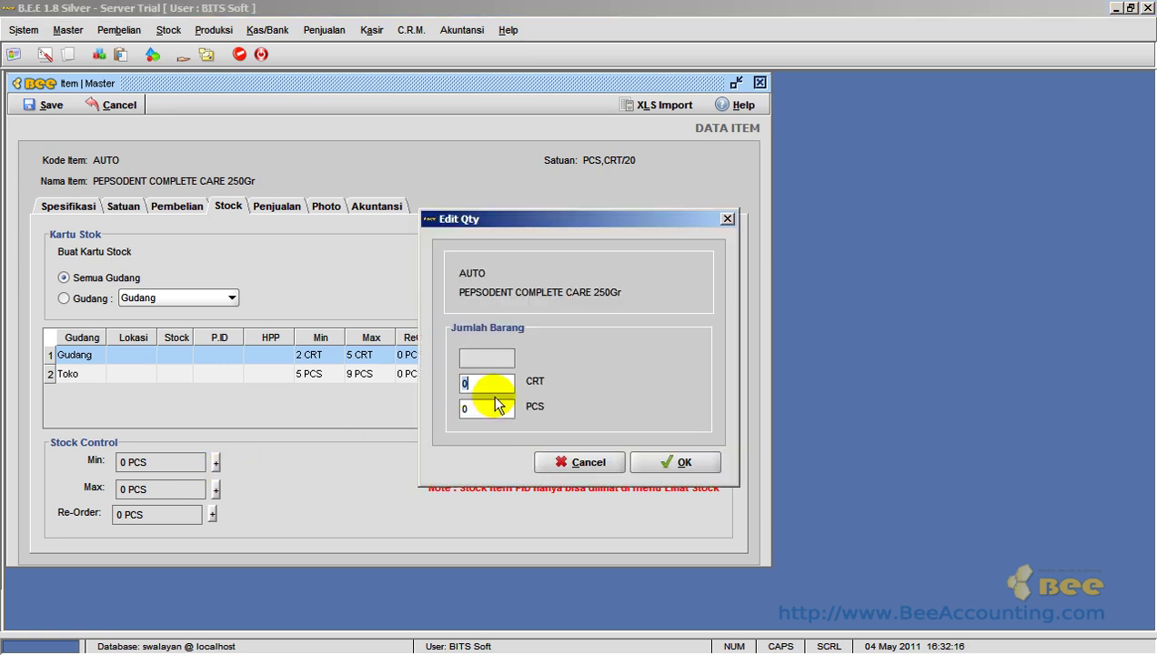
{"action": "type", "text": "1"}
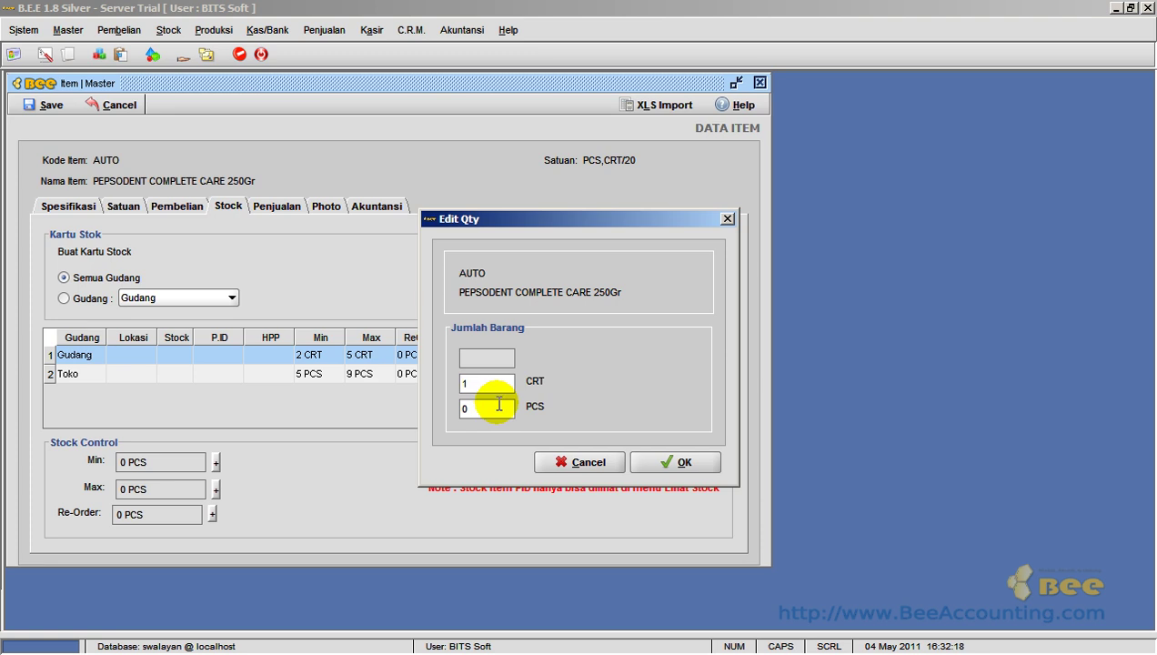
{"action": "left_click", "coordinate": [668, 459]}
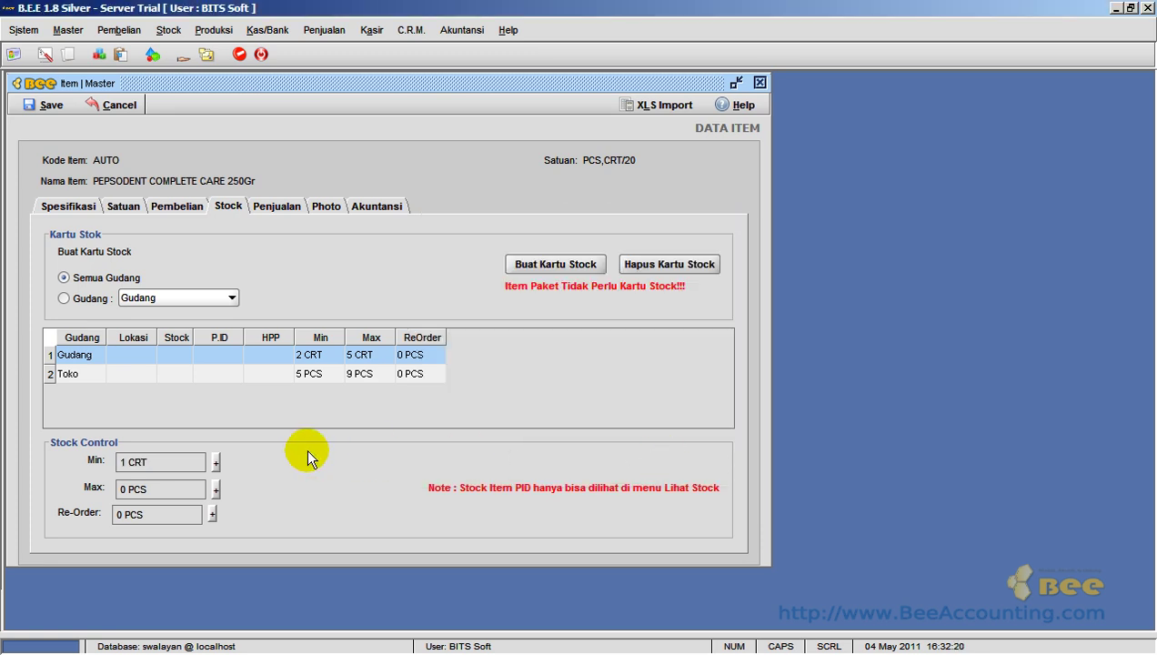
{"action": "left_click", "coordinate": [217, 488]}
{"action": "left_click", "coordinate": [480, 381]}
{"action": "type", "text": "7"}
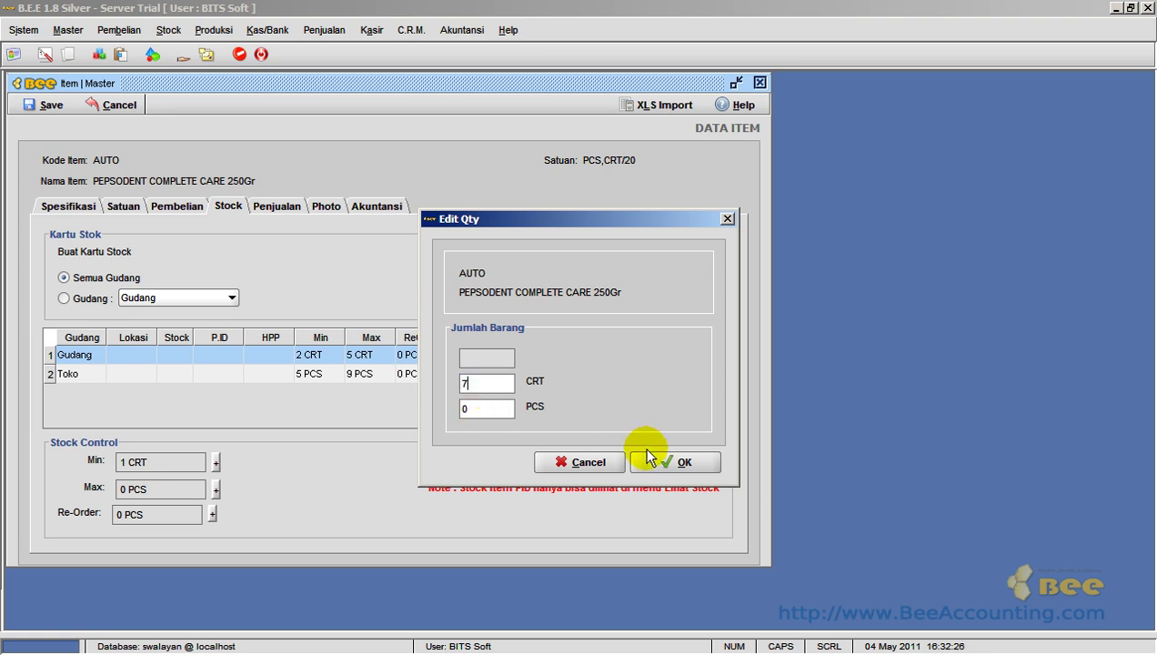
{"action": "left_click", "coordinate": [655, 461]}
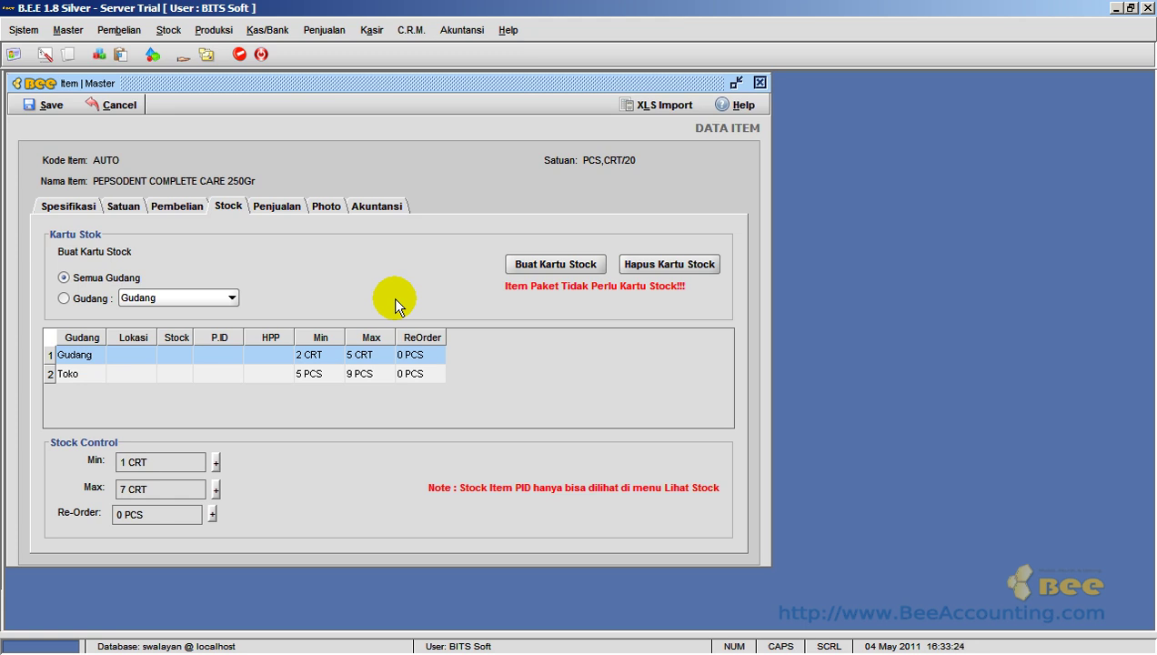
- On the Penjualan page, give Retail a Harga Satuan 1 of 4,500 per PCS, then show the Photo page
{"action": "left_click", "coordinate": [288, 217]}
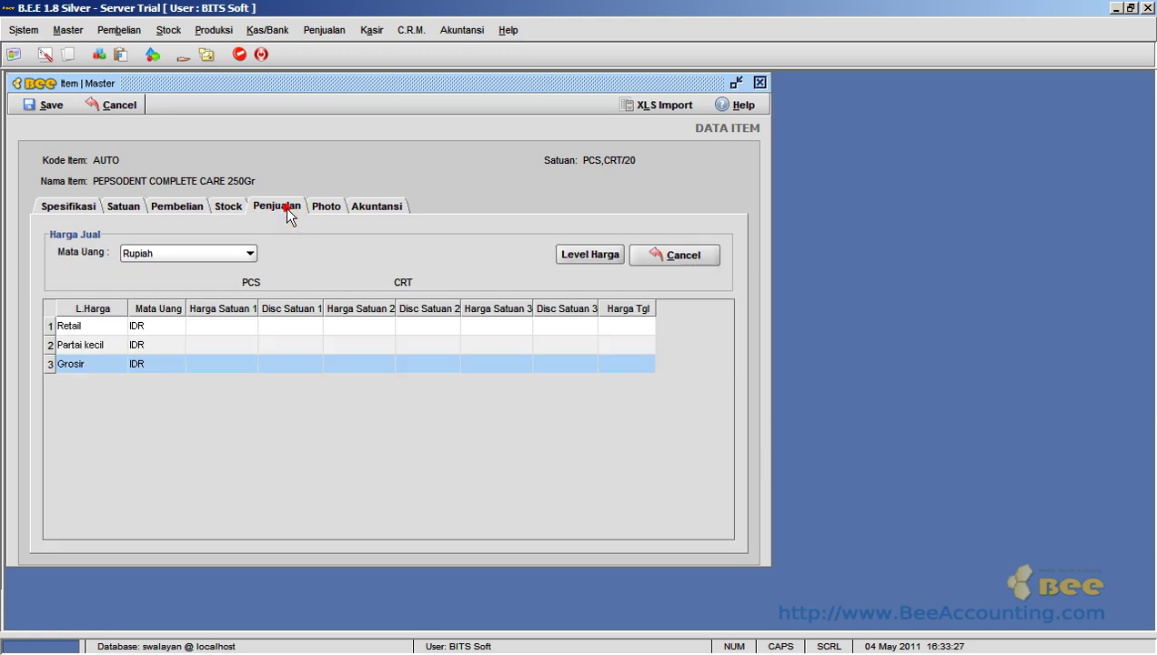
{"action": "left_click", "coordinate": [241, 327]}
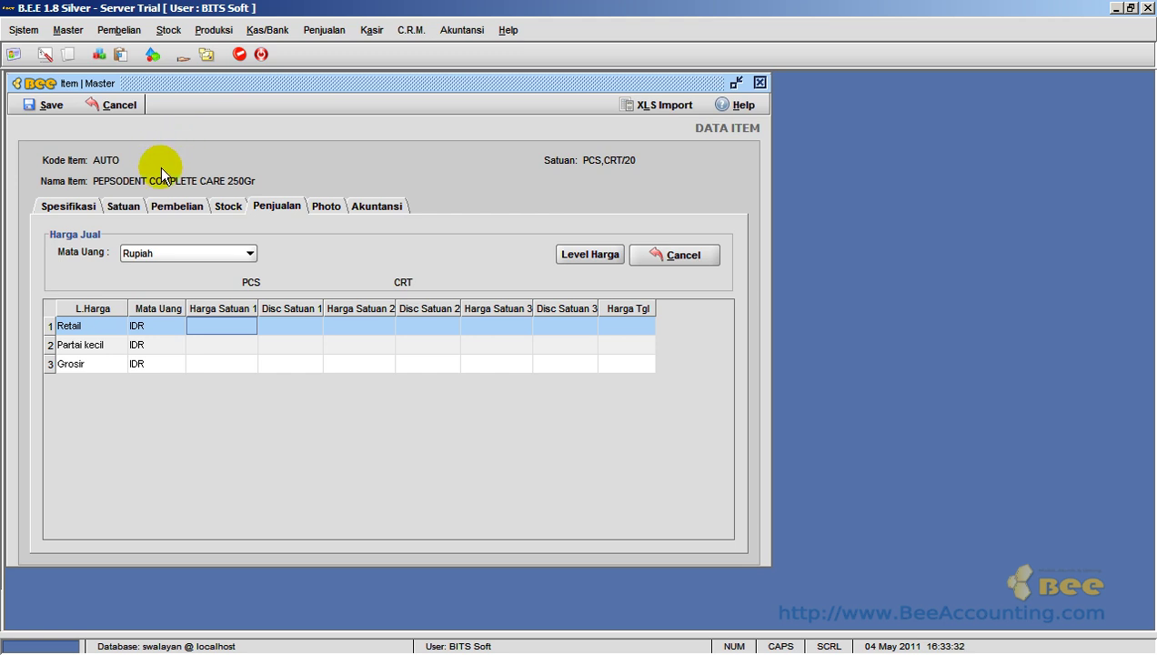
{"action": "left_click", "coordinate": [256, 324]}
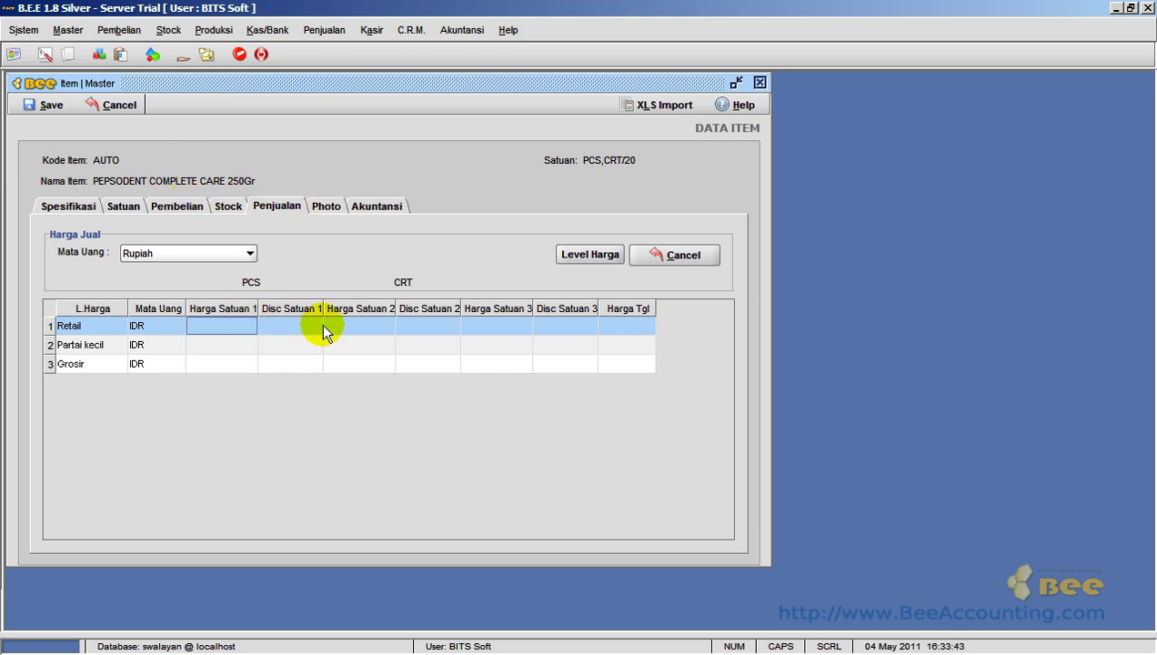
{"action": "type", "text": "4500"}
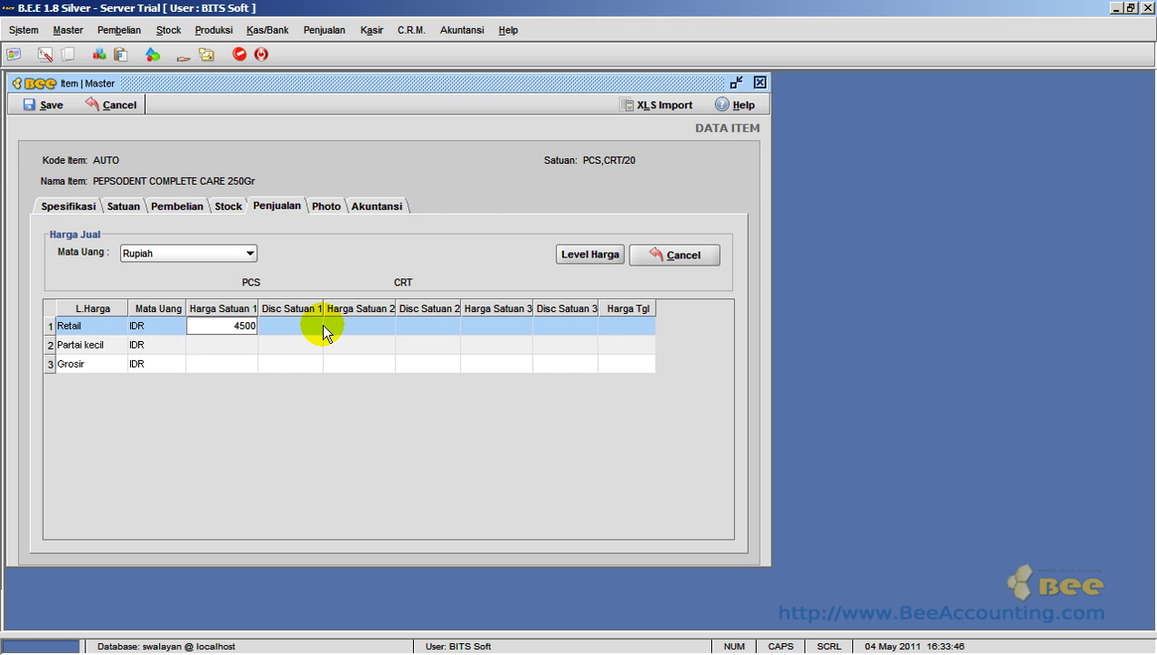
{"action": "key", "text": "Return"}
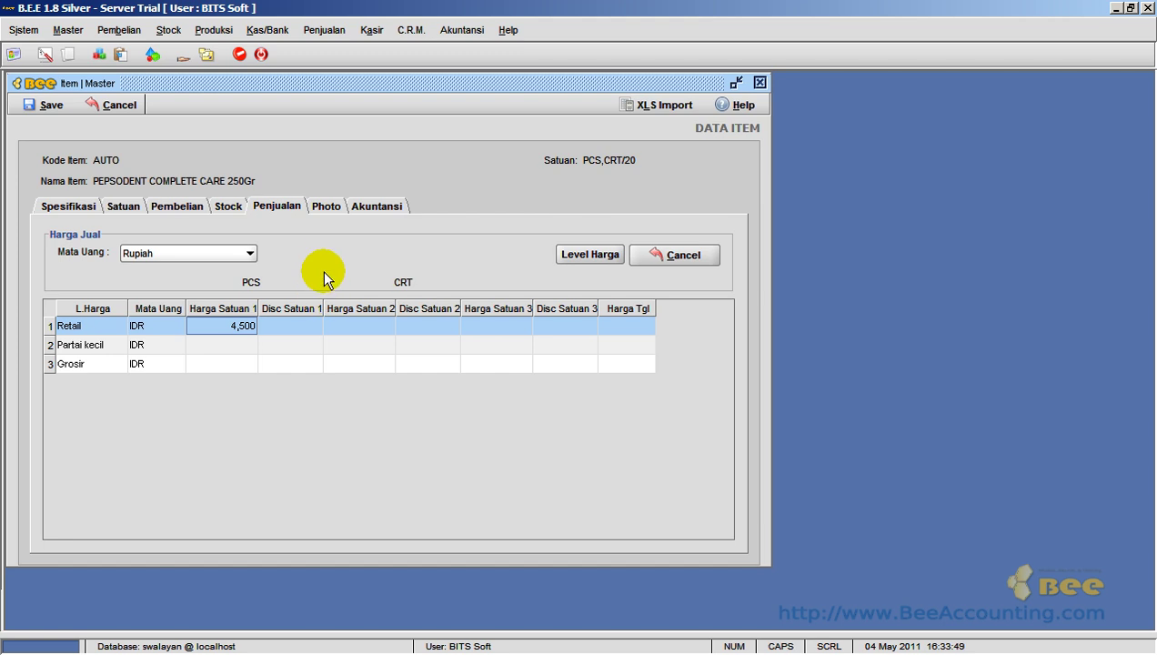
{"action": "left_click", "coordinate": [329, 206]}
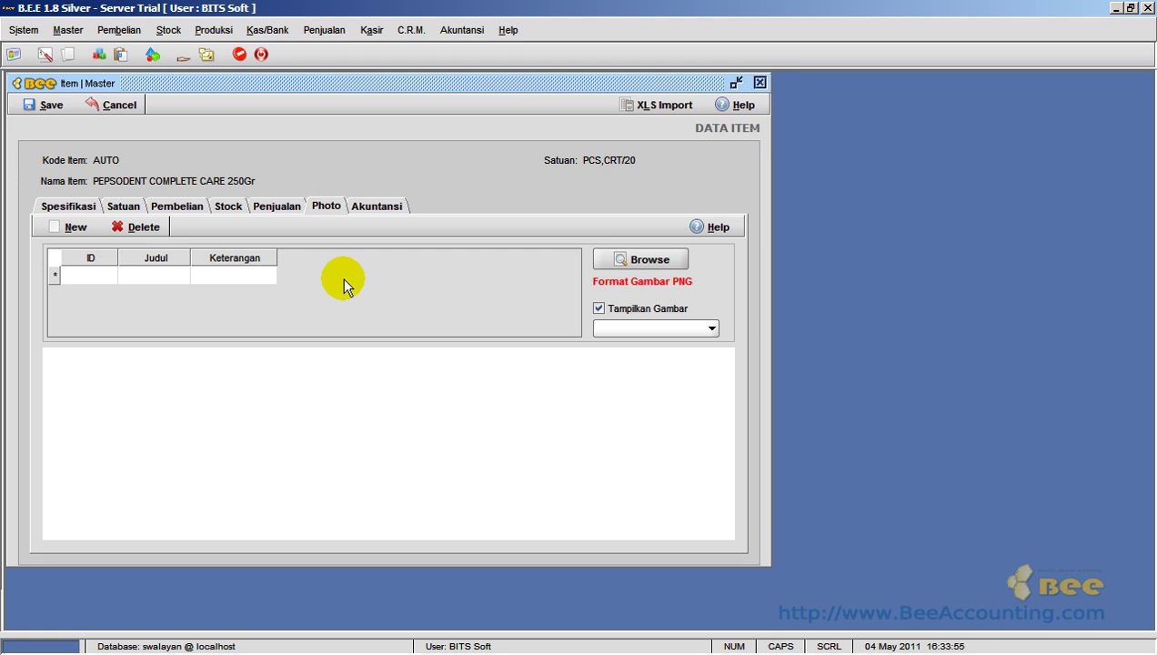
- Add a new photo entry and load pepsodent.jpg from the Downloads folder
{"action": "left_click", "coordinate": [69, 226]}
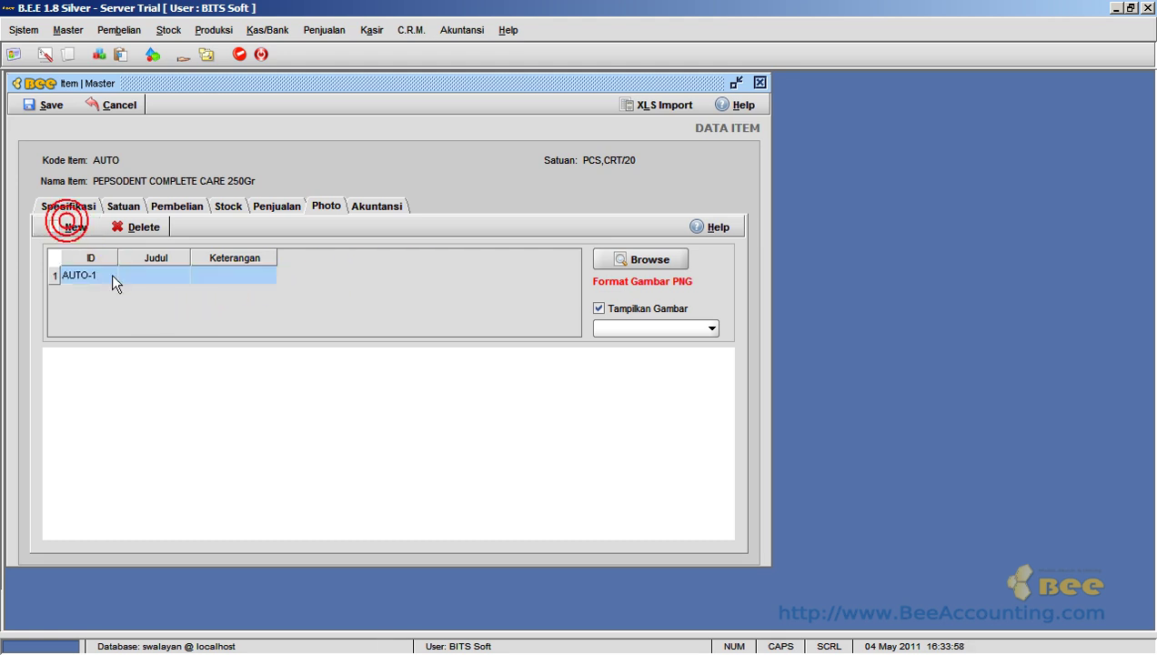
{"action": "left_click", "coordinate": [630, 261]}
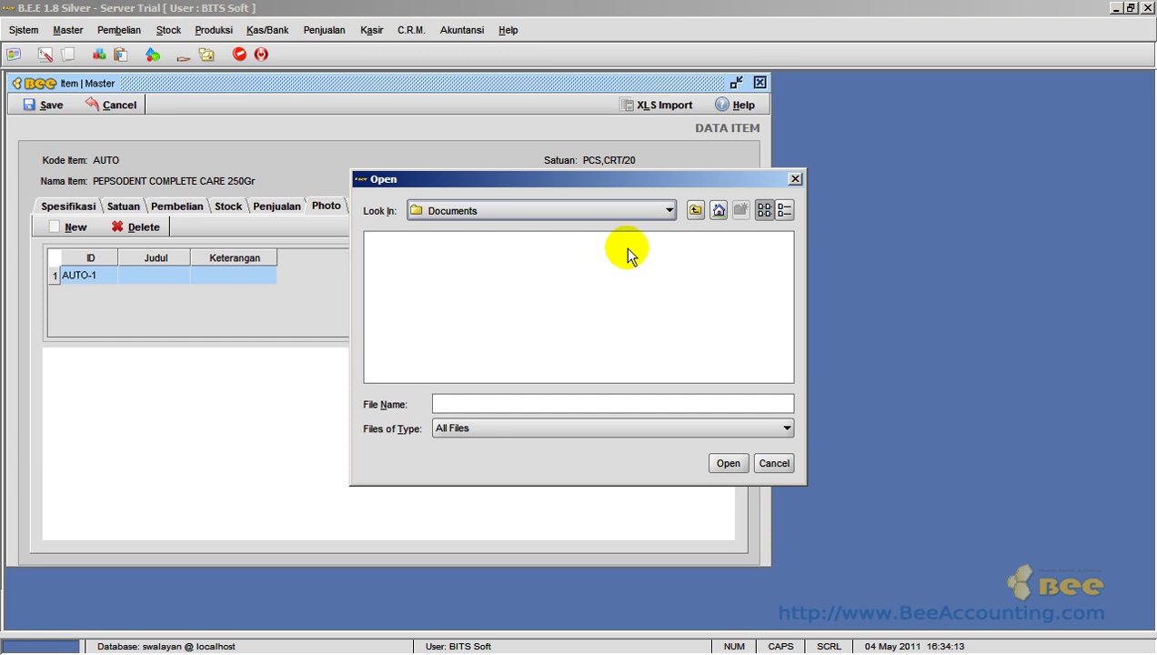
{"action": "left_click", "coordinate": [694, 210]}
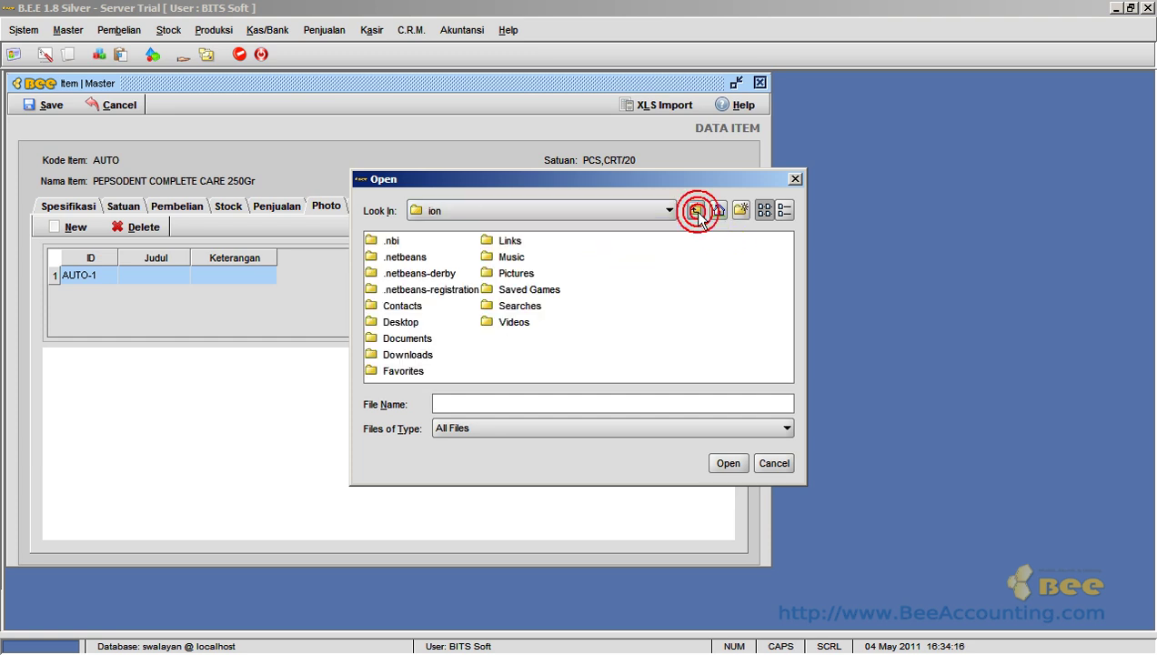
{"action": "double_click", "coordinate": [410, 354]}
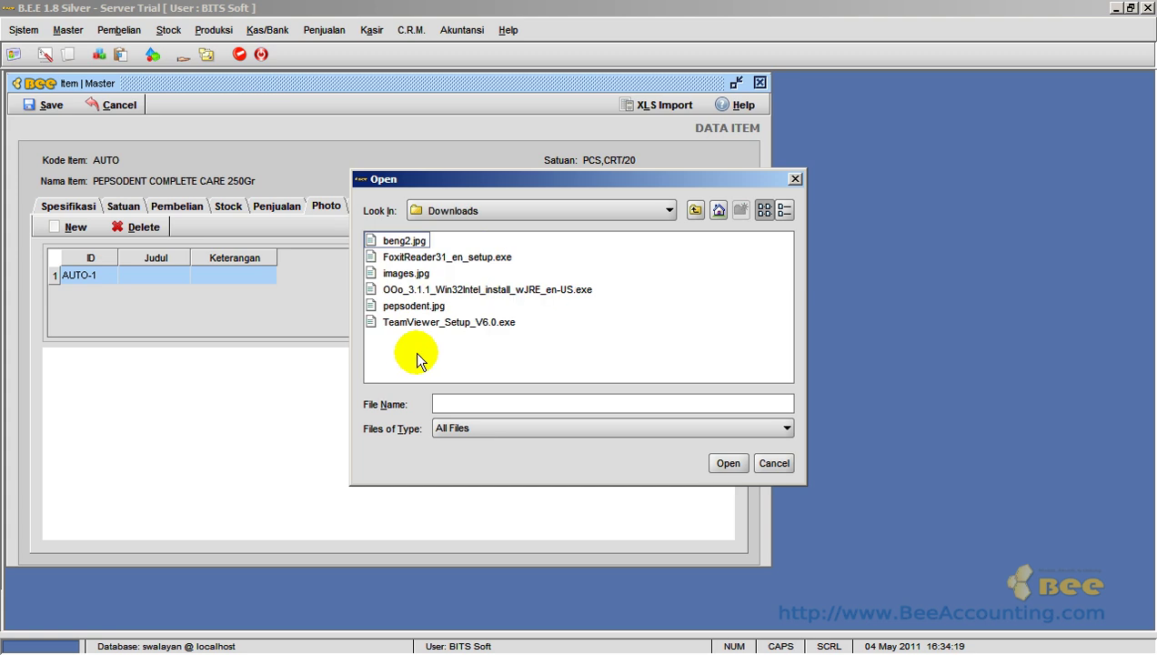
{"action": "left_click", "coordinate": [420, 305]}
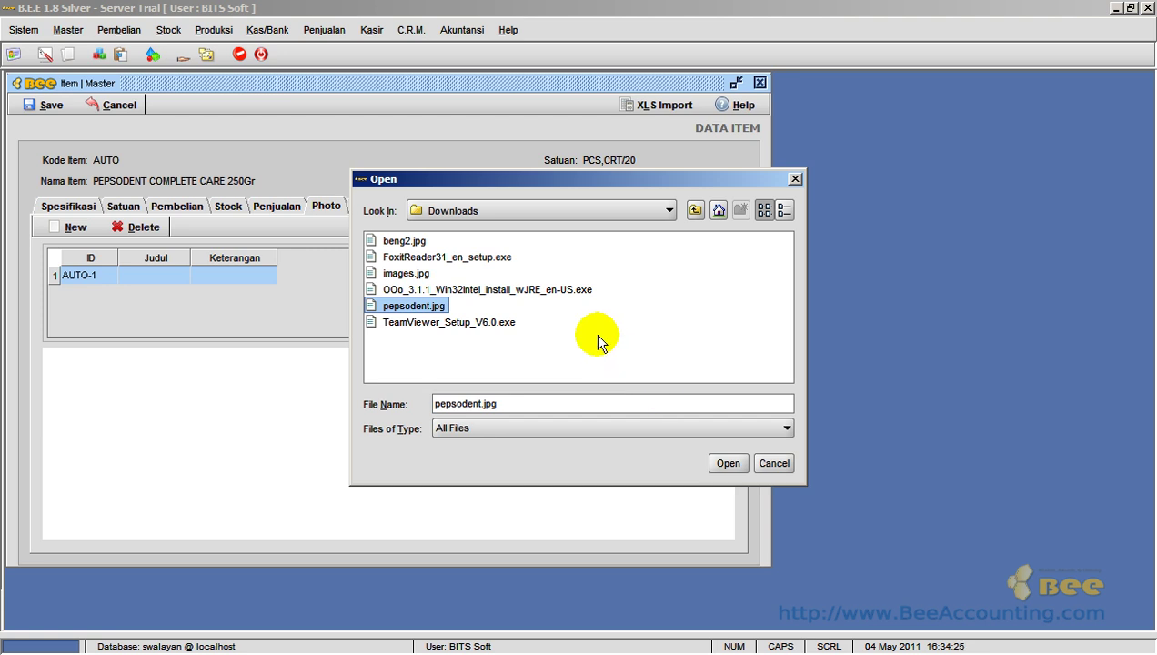
{"action": "left_click", "coordinate": [729, 463]}
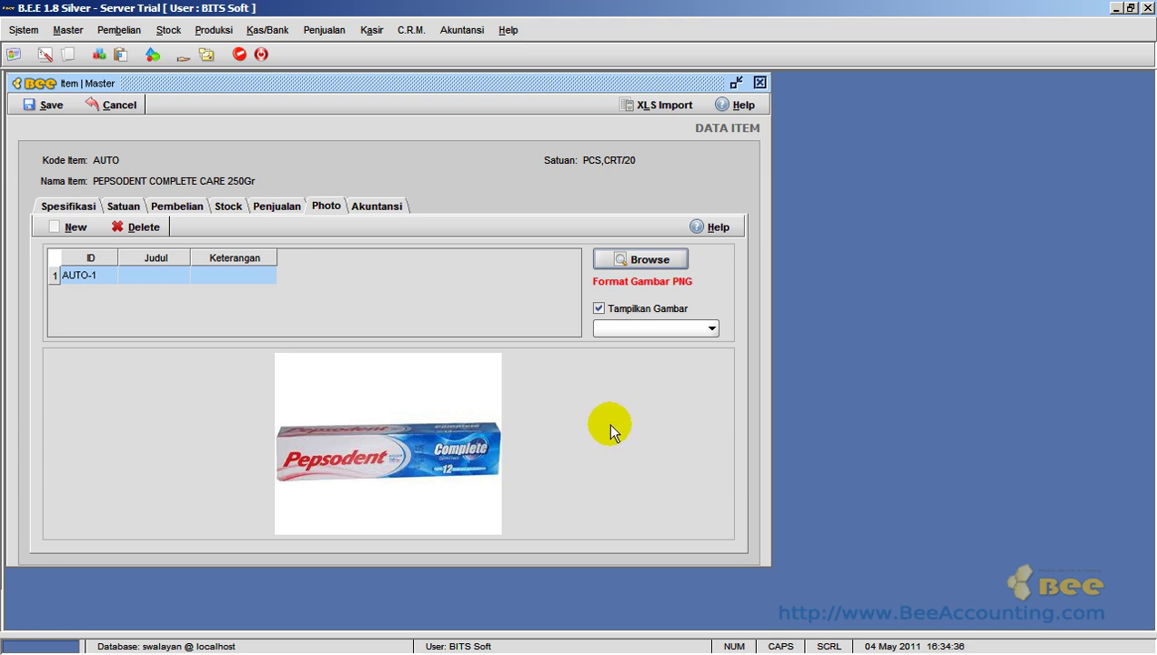
- Title the photo PEPSODENT and describe it as PEPSODENT COMPLETE CARE
{"action": "left_click", "coordinate": [157, 275]}
{"action": "left_click", "coordinate": [158, 276]}
{"action": "type", "text": "PEPSODENT"}
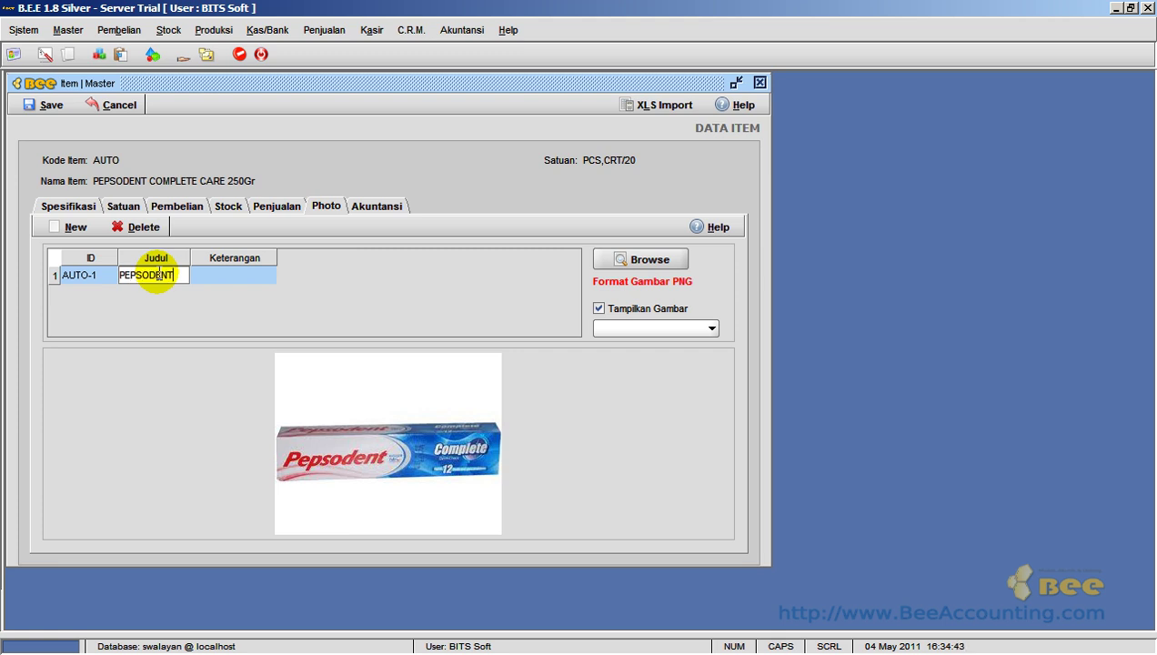
{"action": "key", "text": "Return"}
{"action": "key", "text": "Tab"}
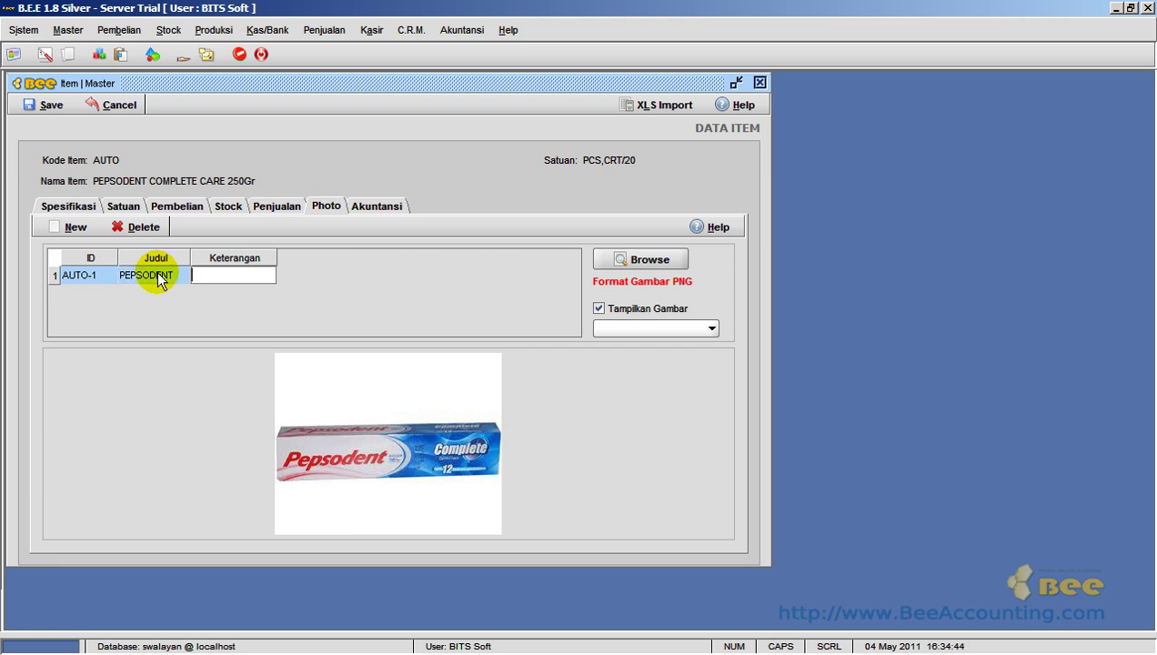
{"action": "type", "text": "PEPSODENT COMP"}
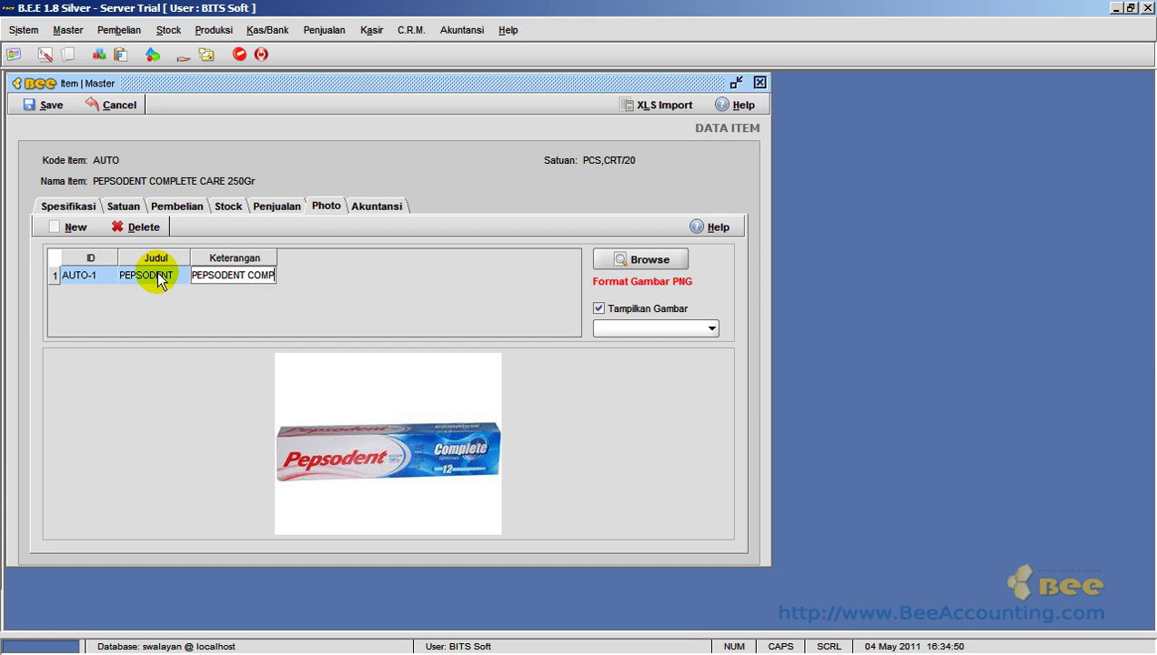
{"action": "type", "text": "LETE  CARE"}
{"action": "key", "text": "Return"}
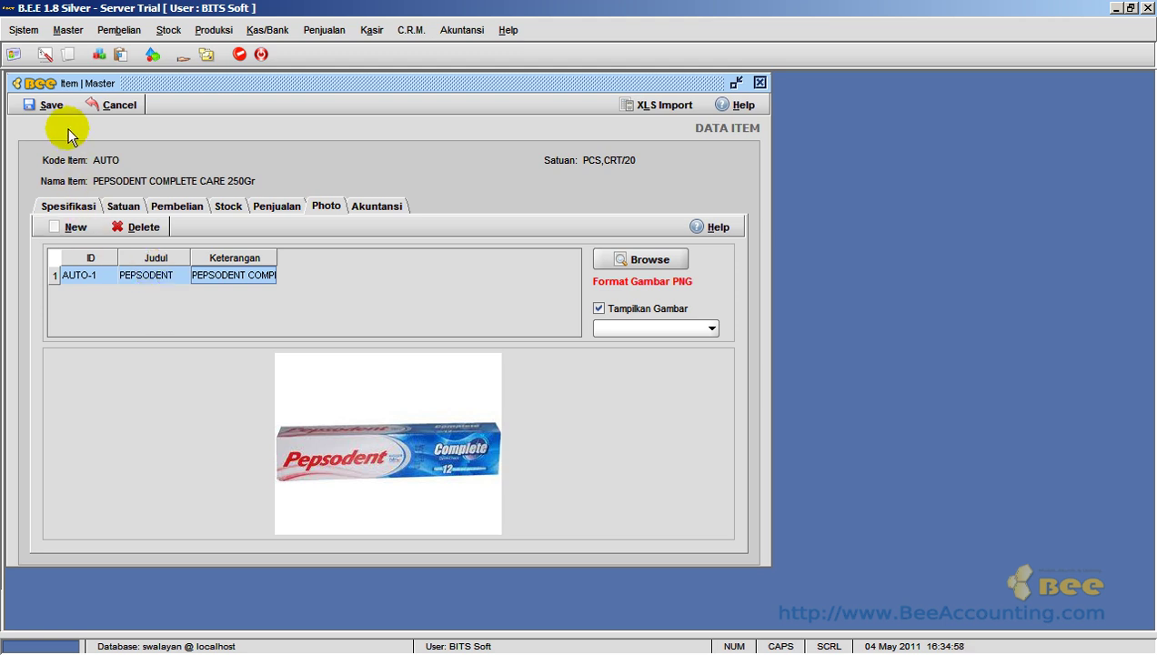
- Save the toothpaste item as code 001001 and close the item form and item list
{"action": "left_click", "coordinate": [51, 105]}
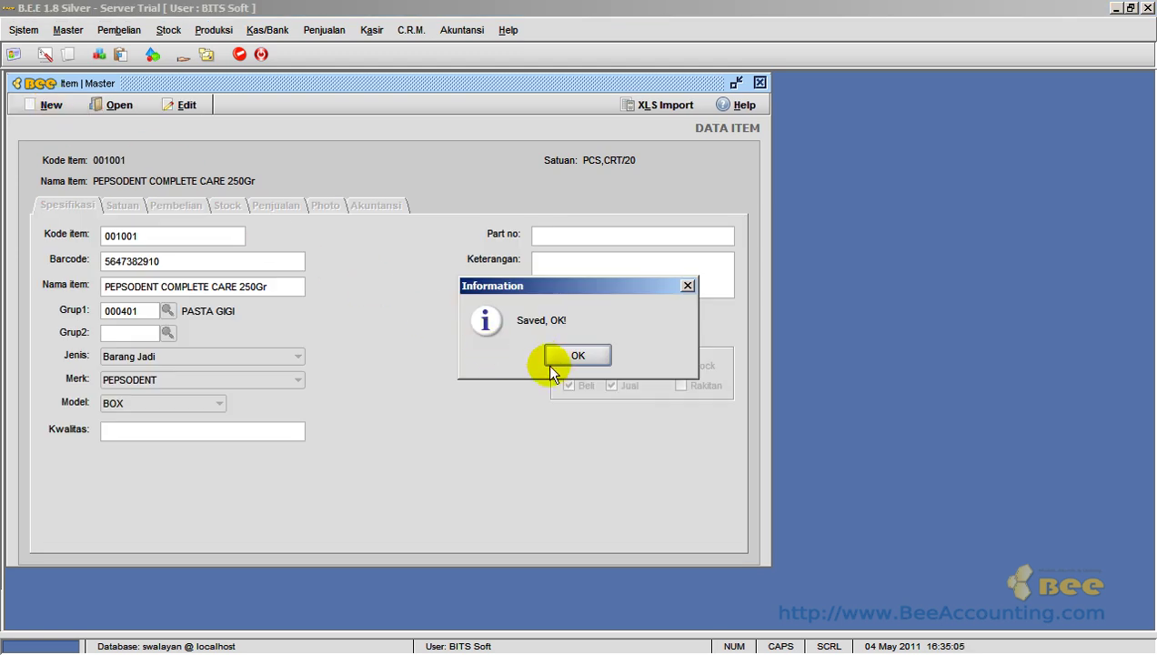
{"action": "left_click", "coordinate": [555, 355]}
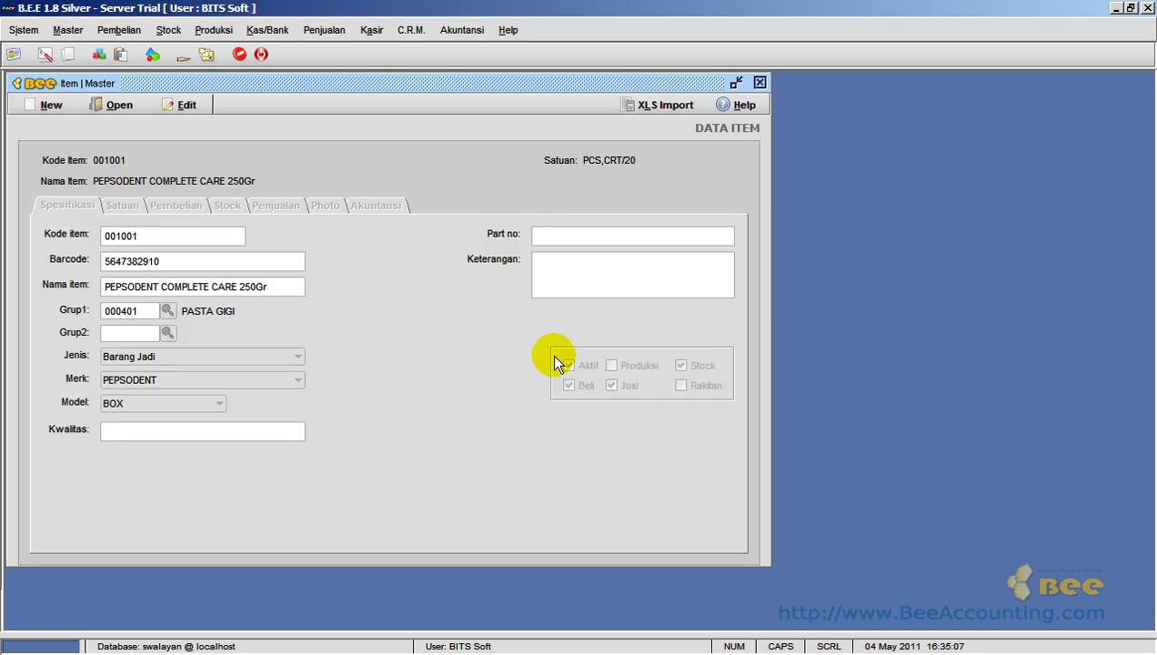
{"action": "left_click", "coordinate": [760, 83]}
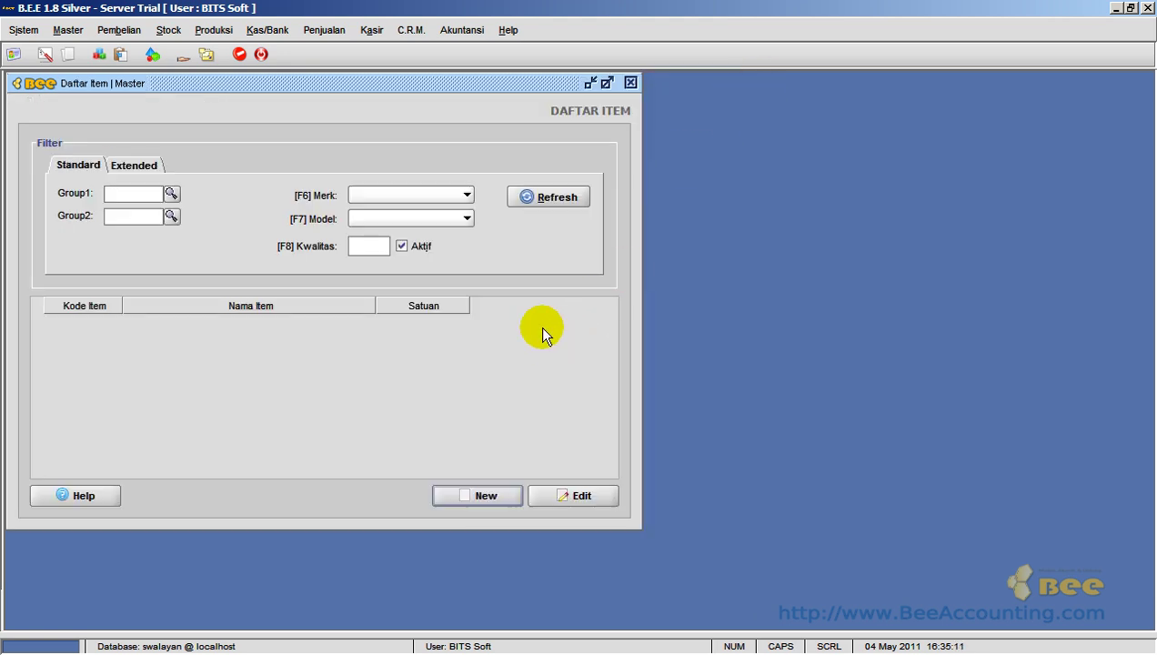
{"action": "left_click", "coordinate": [630, 83]}
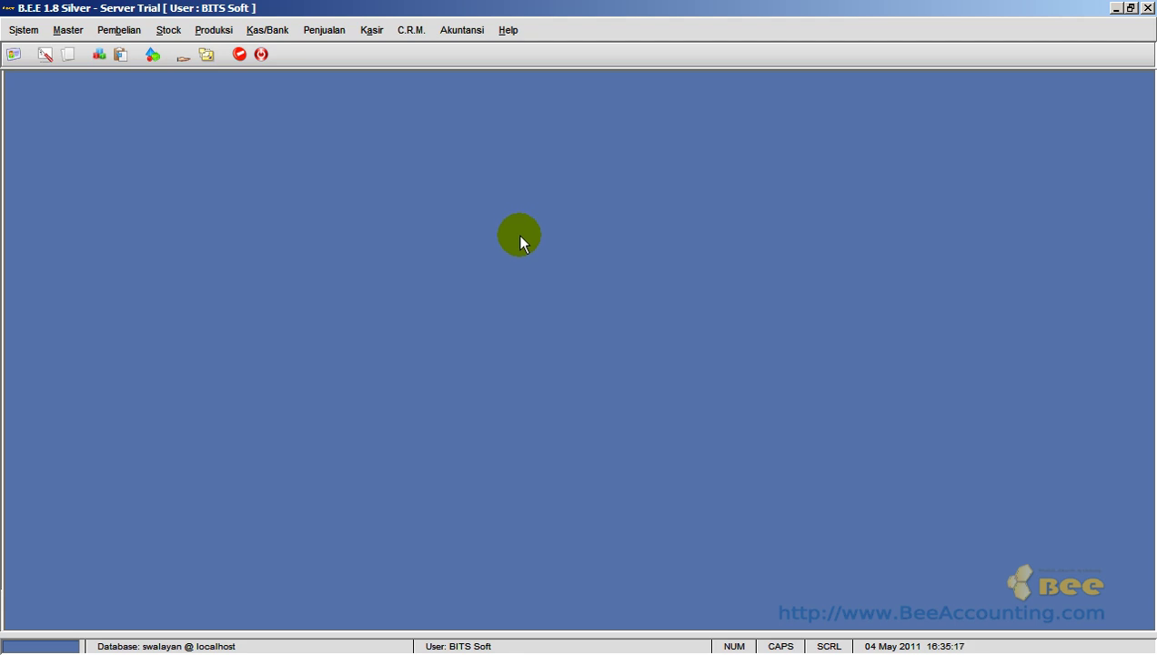
- Reopen item 001001 from the master item list to check it, then close both windows
{"action": "left_click", "coordinate": [55, 30]}
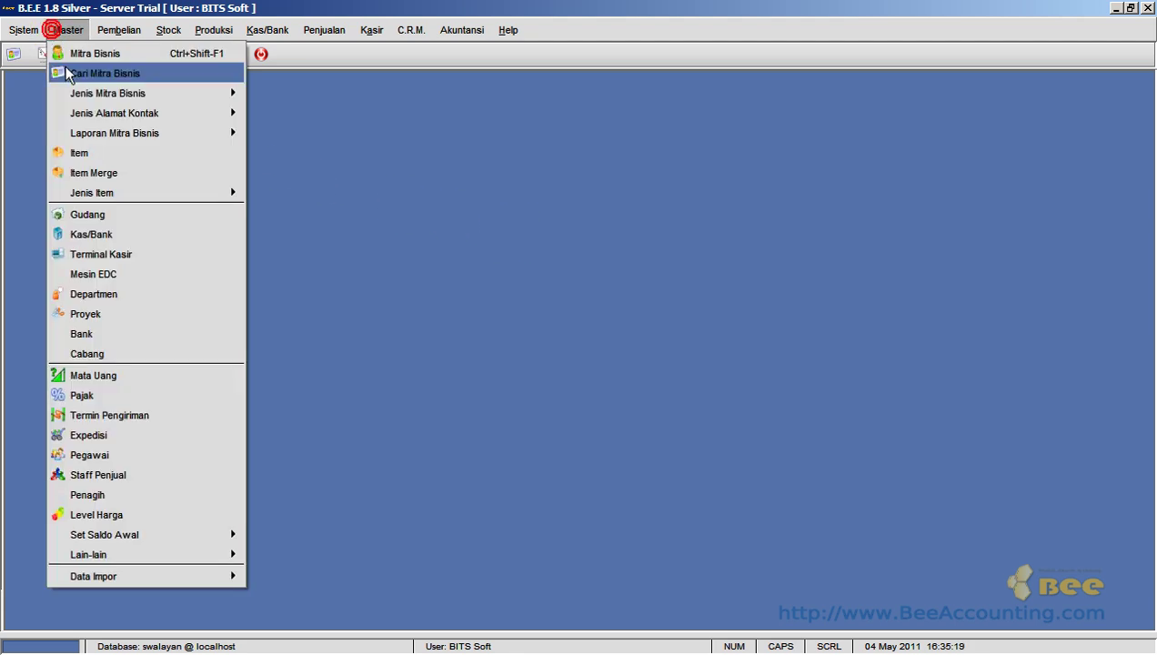
{"action": "left_click", "coordinate": [109, 152]}
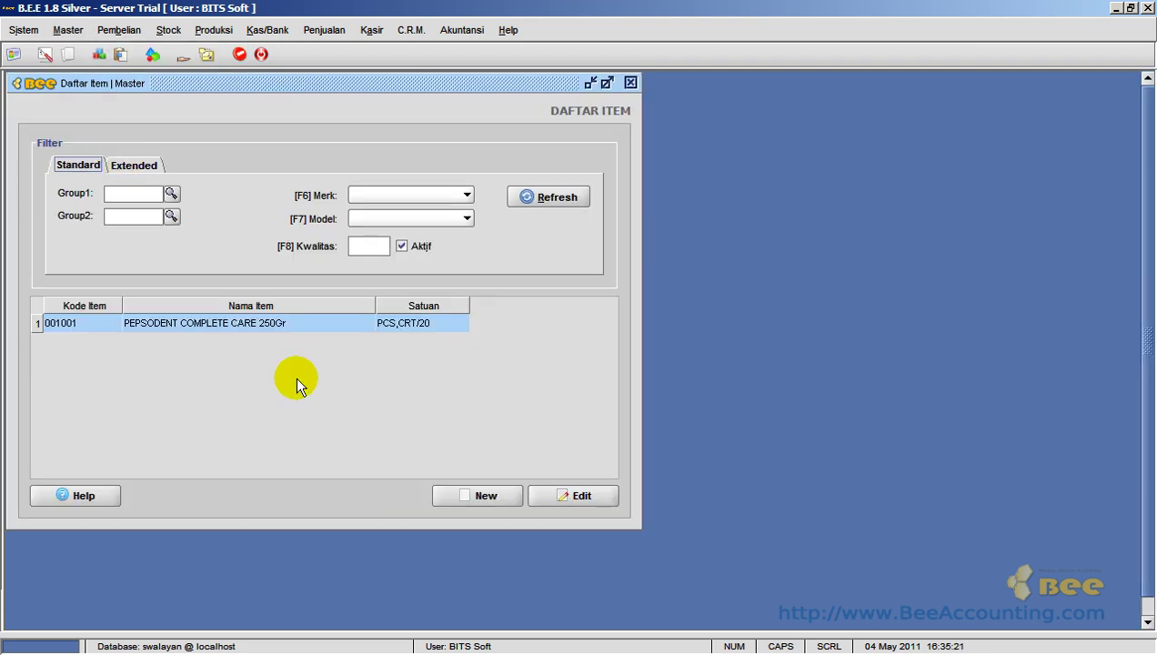
{"action": "left_click", "coordinate": [315, 323]}
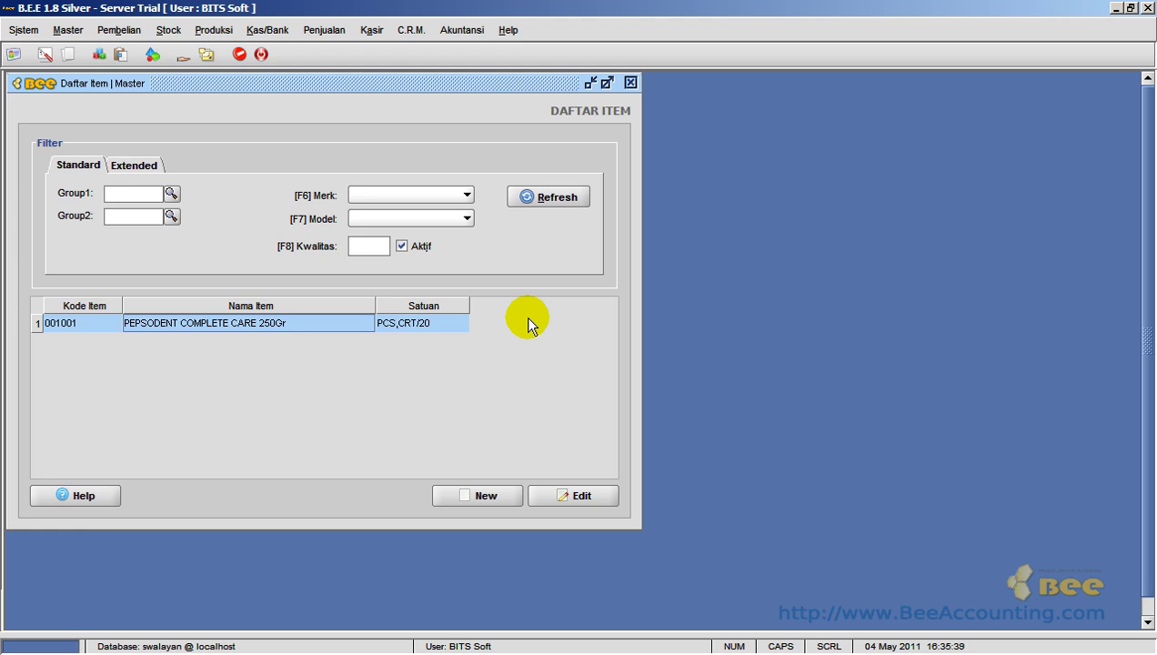
{"action": "left_click", "coordinate": [437, 323]}
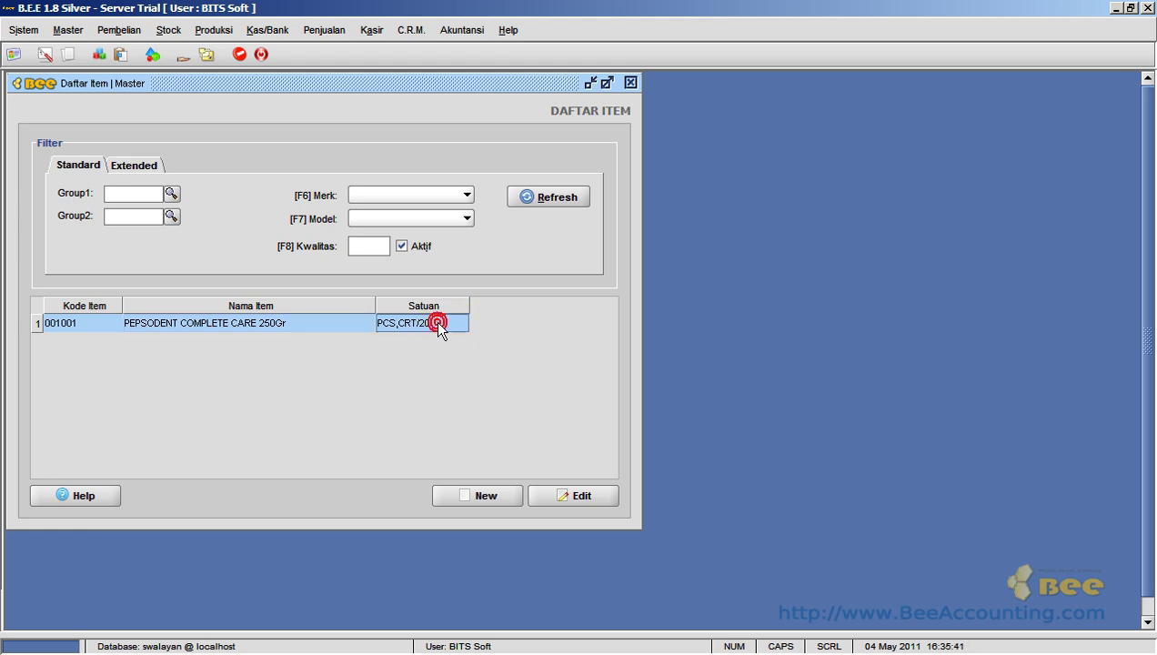
{"action": "left_click", "coordinate": [329, 324]}
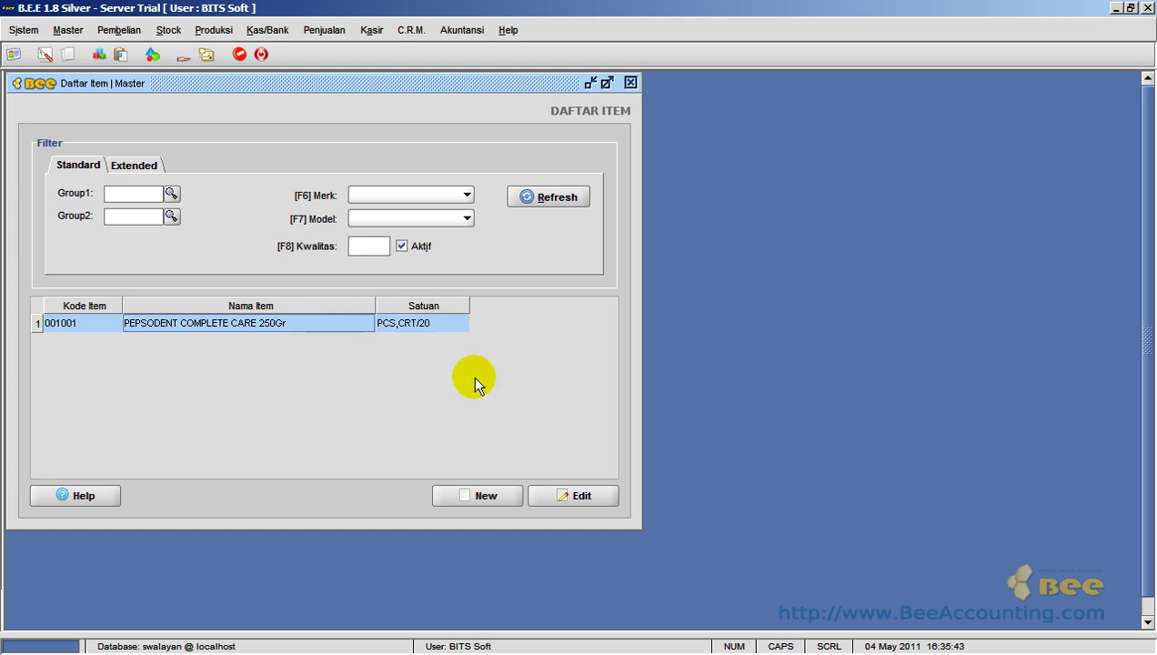
{"action": "left_click", "coordinate": [566, 499]}
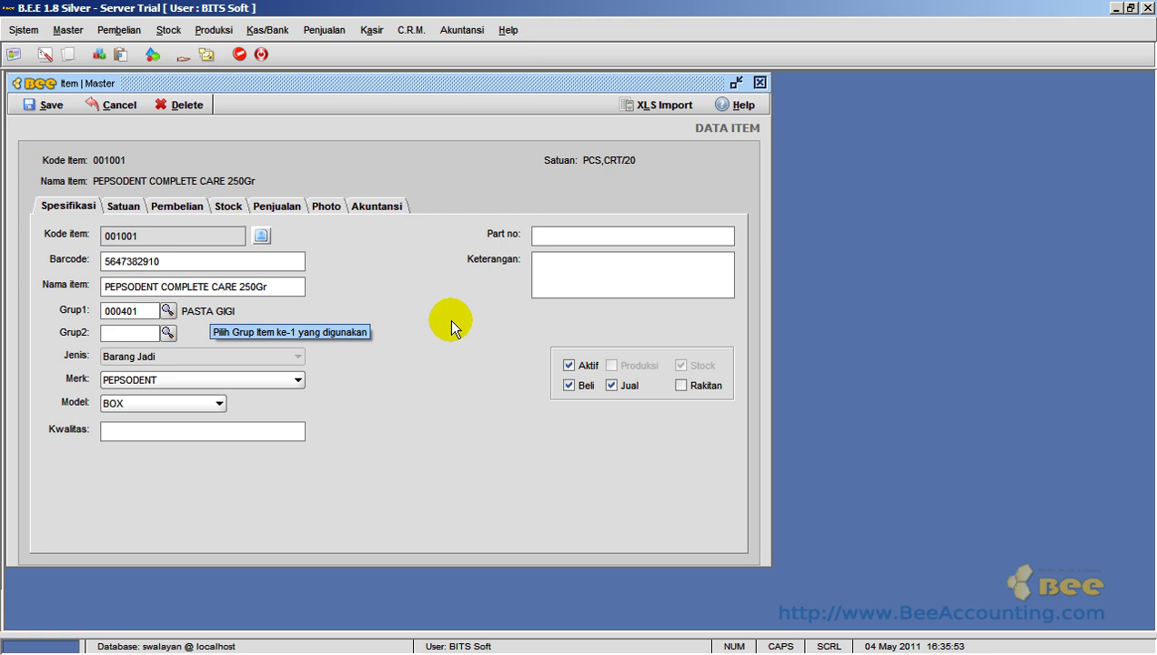
{"action": "left_click", "coordinate": [759, 83]}
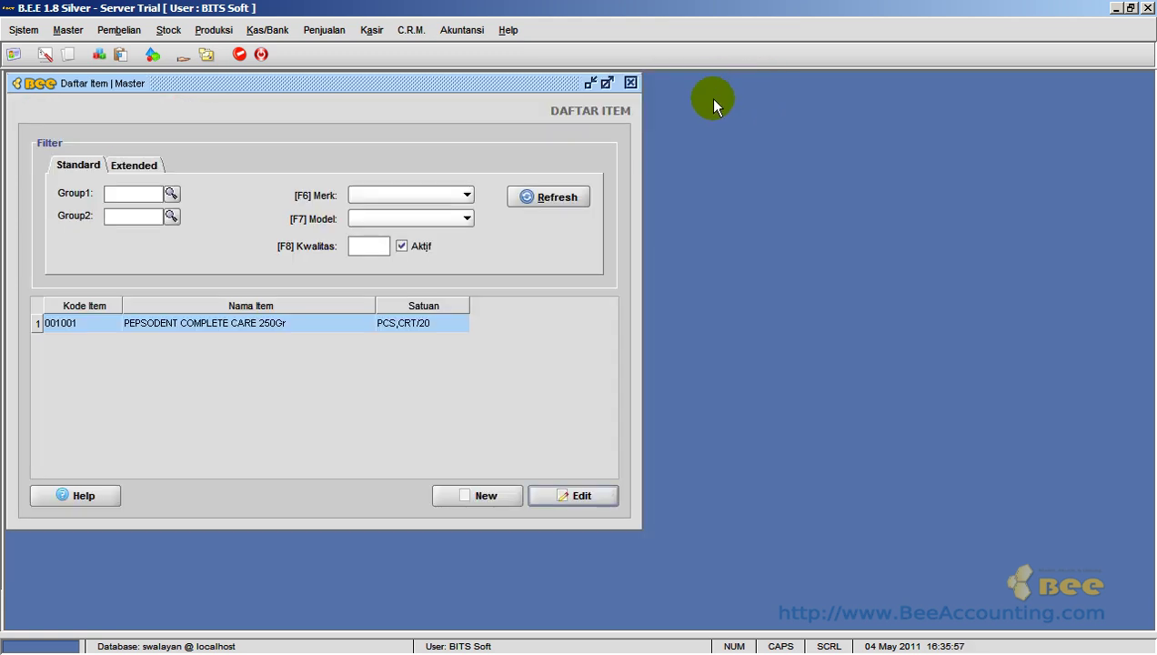
{"action": "left_click", "coordinate": [630, 81]}
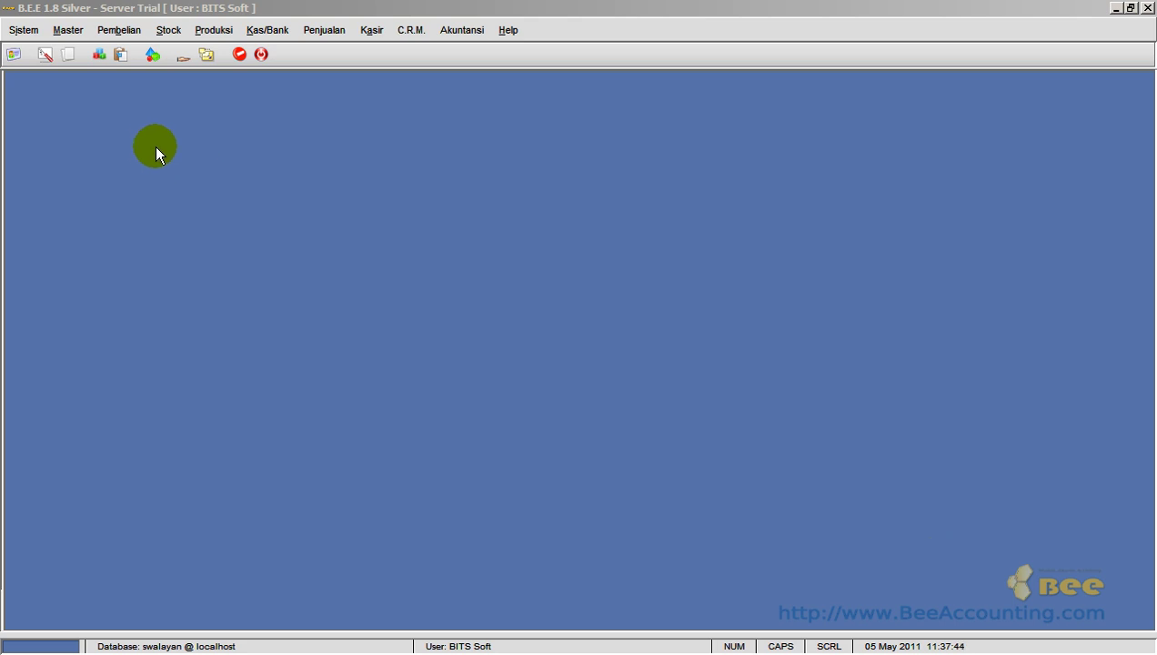
- Start a new Mitra Bisnis record with an AUTO code and paste the name CV. KARYA SEJAHTERA
{"action": "left_click", "coordinate": [68, 30]}
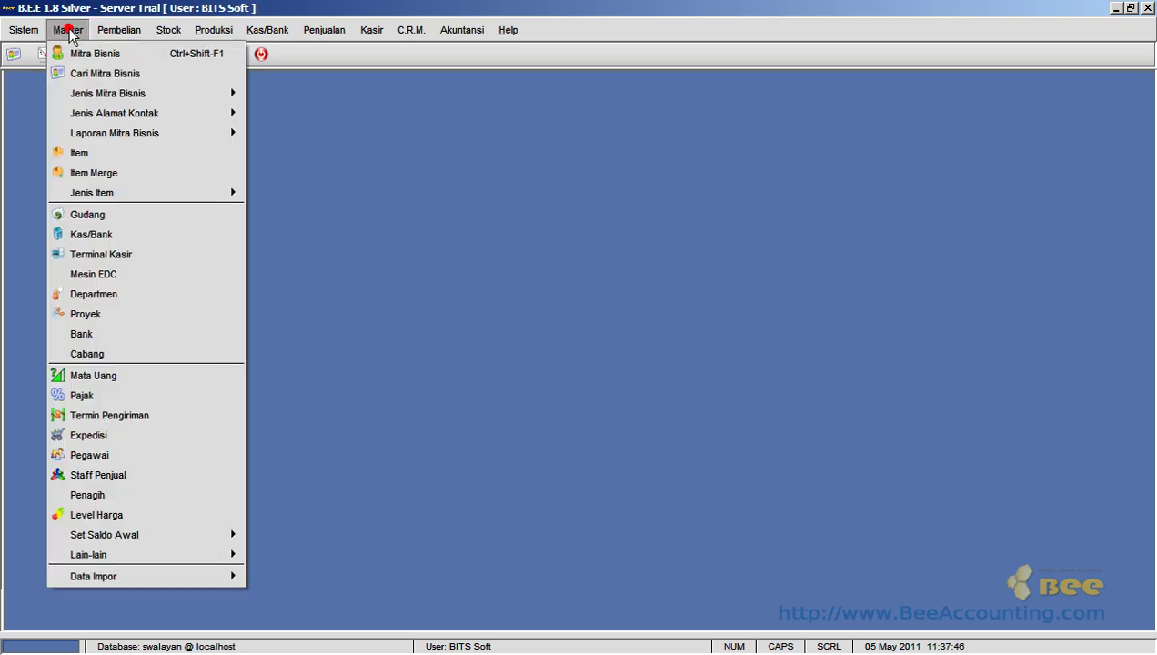
{"action": "left_click", "coordinate": [152, 59]}
{"action": "left_click", "coordinate": [52, 103]}
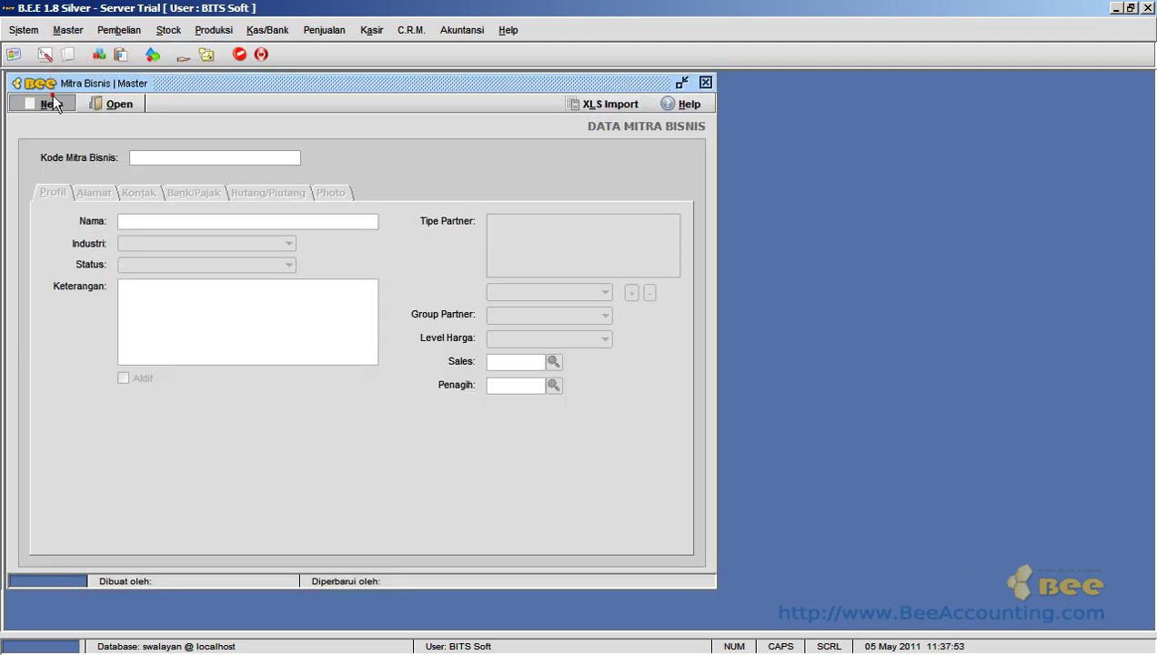
{"action": "double_click", "coordinate": [188, 158]}
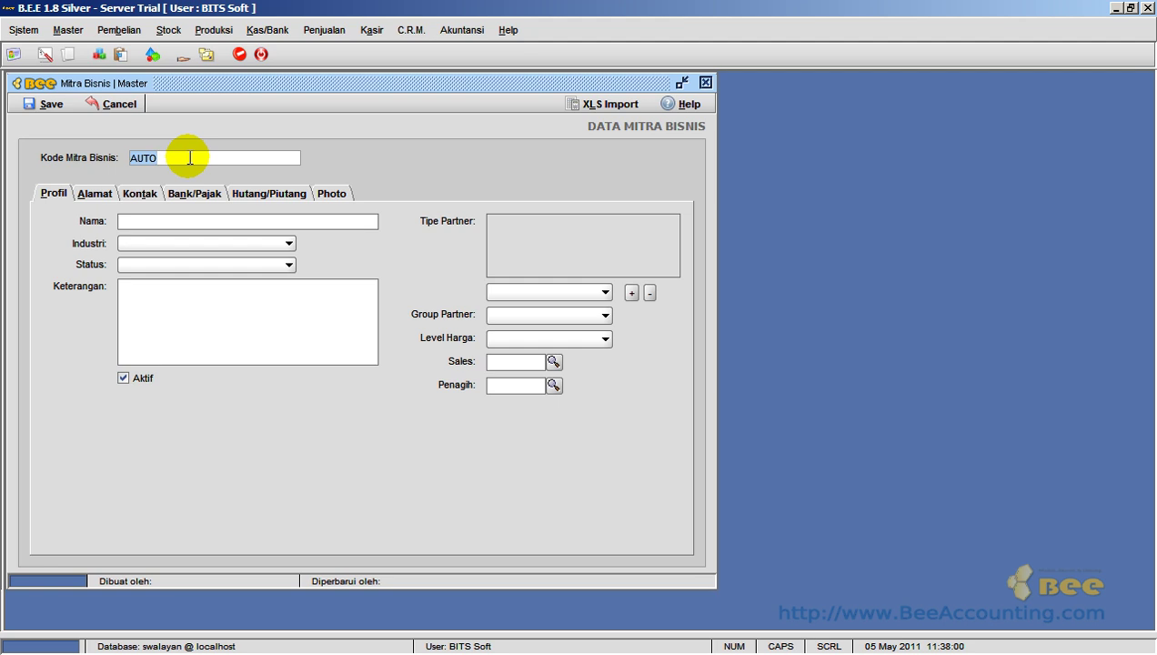
{"action": "left_click", "coordinate": [196, 221]}
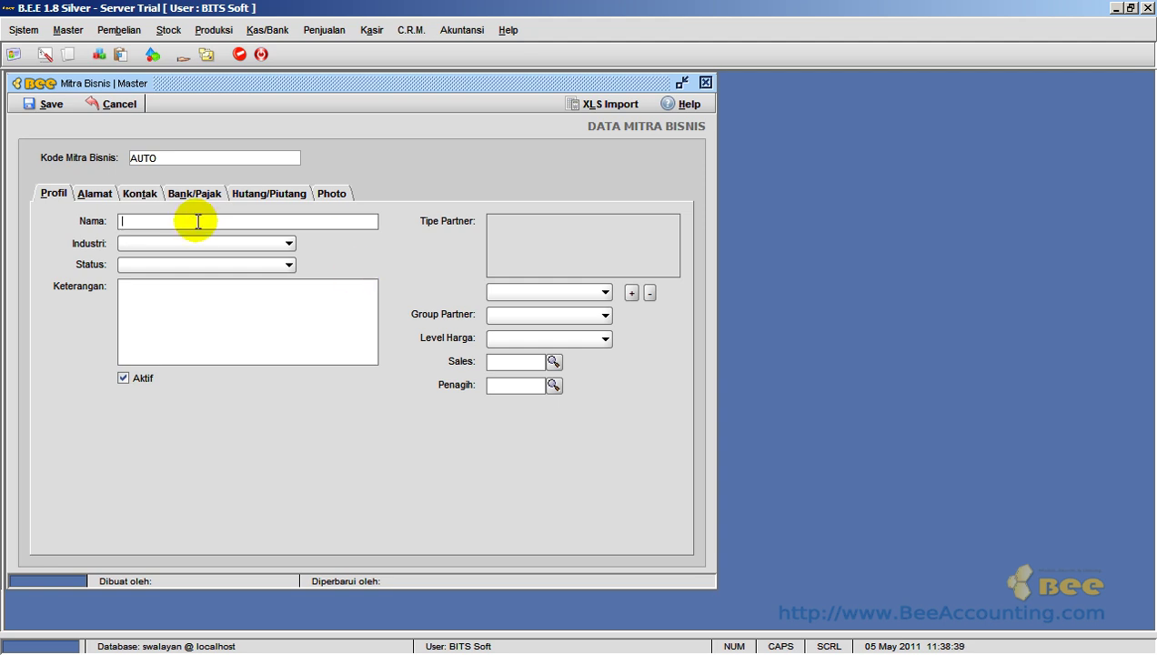
{"action": "type", "text": "CV. KARYA SEJAHTERA"}
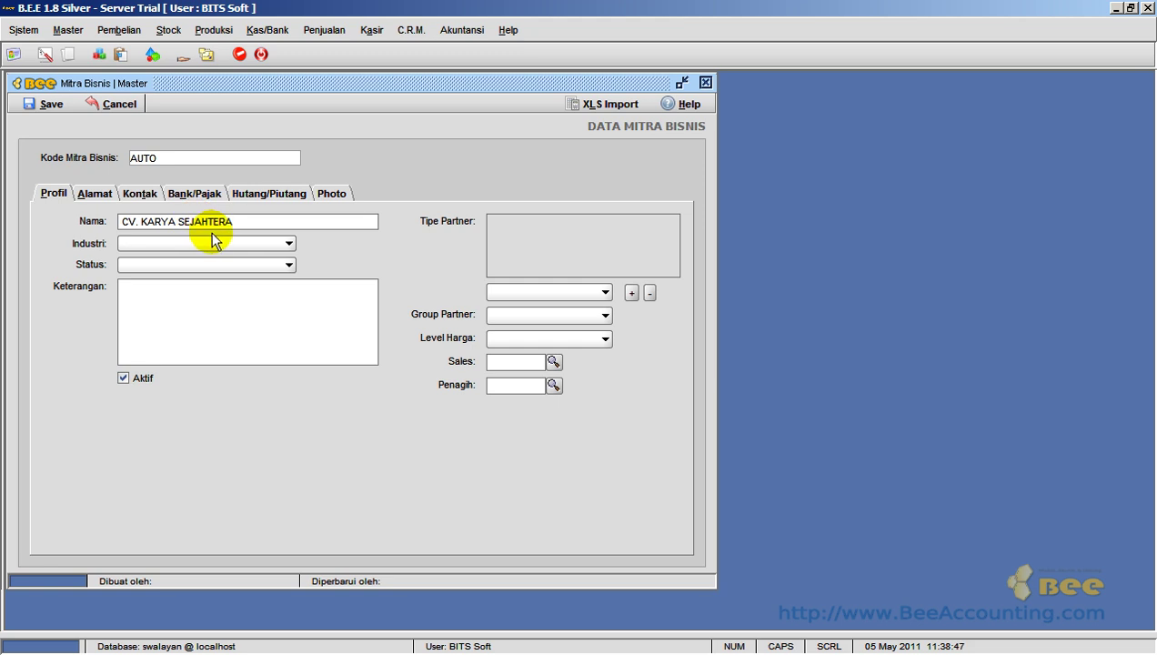
- Set Industri to Retail, Status to Aktif and Keterangan to SUPPLIER PRODUK WINGS
{"action": "left_click", "coordinate": [266, 245]}
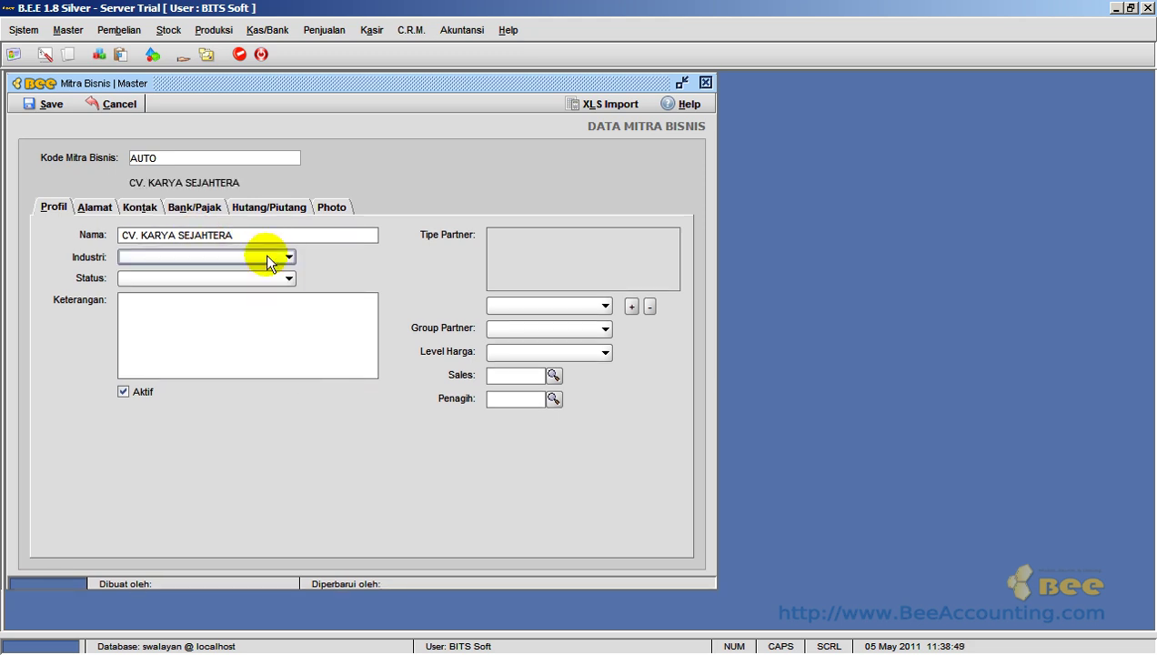
{"action": "left_click", "coordinate": [269, 259]}
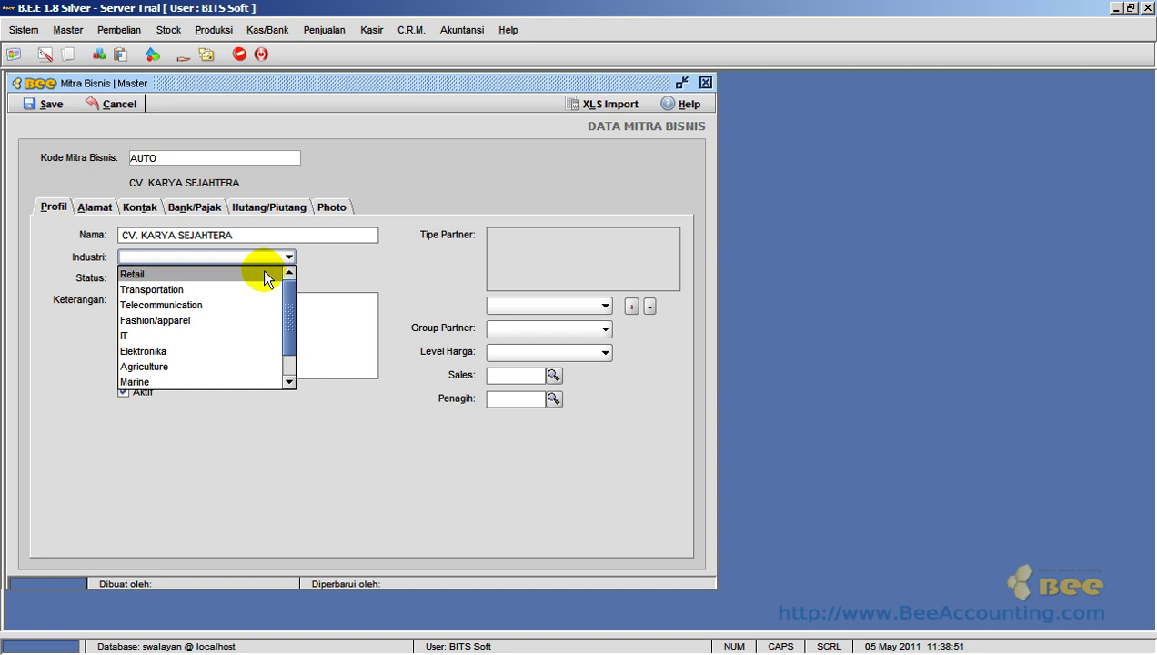
{"action": "left_click", "coordinate": [263, 271]}
{"action": "left_click", "coordinate": [264, 277]}
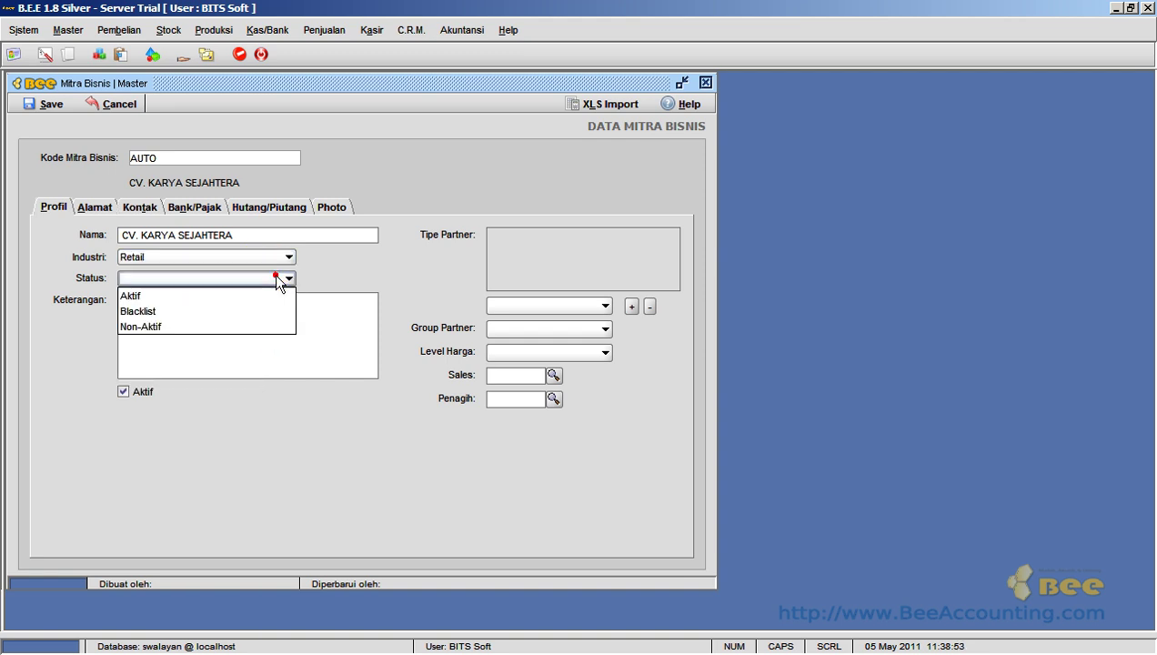
{"action": "left_click", "coordinate": [269, 293]}
{"action": "left_click", "coordinate": [271, 322]}
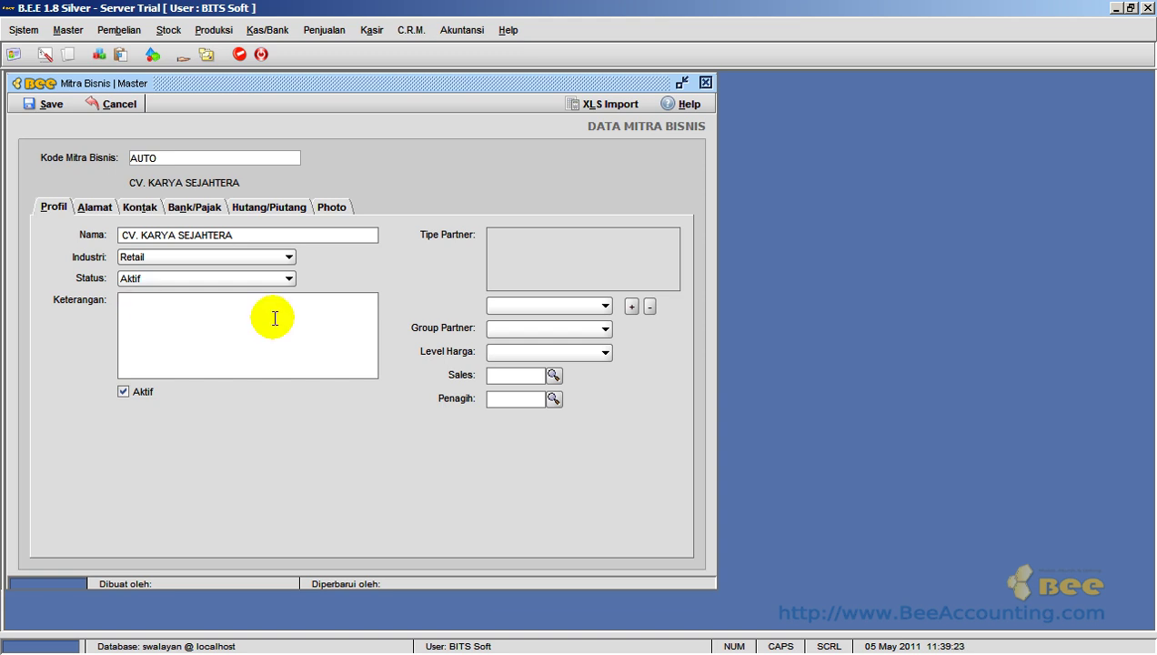
{"action": "type", "text": "SUPPLIER PRODUK WINGS"}
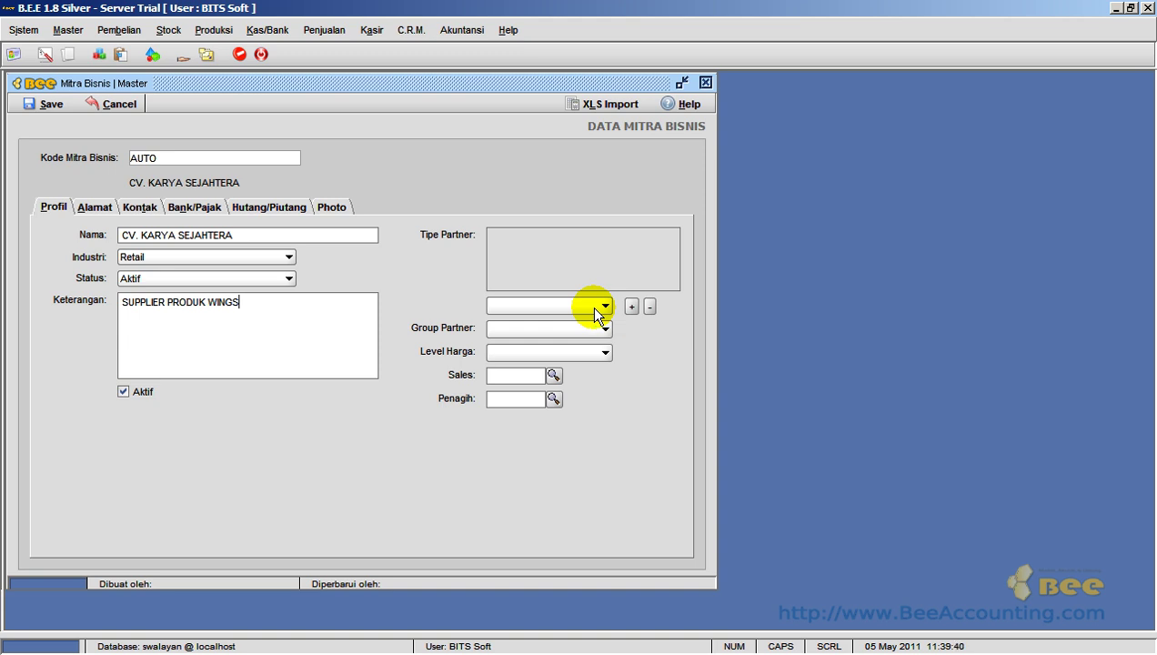
{"action": "left_click", "coordinate": [595, 309]}
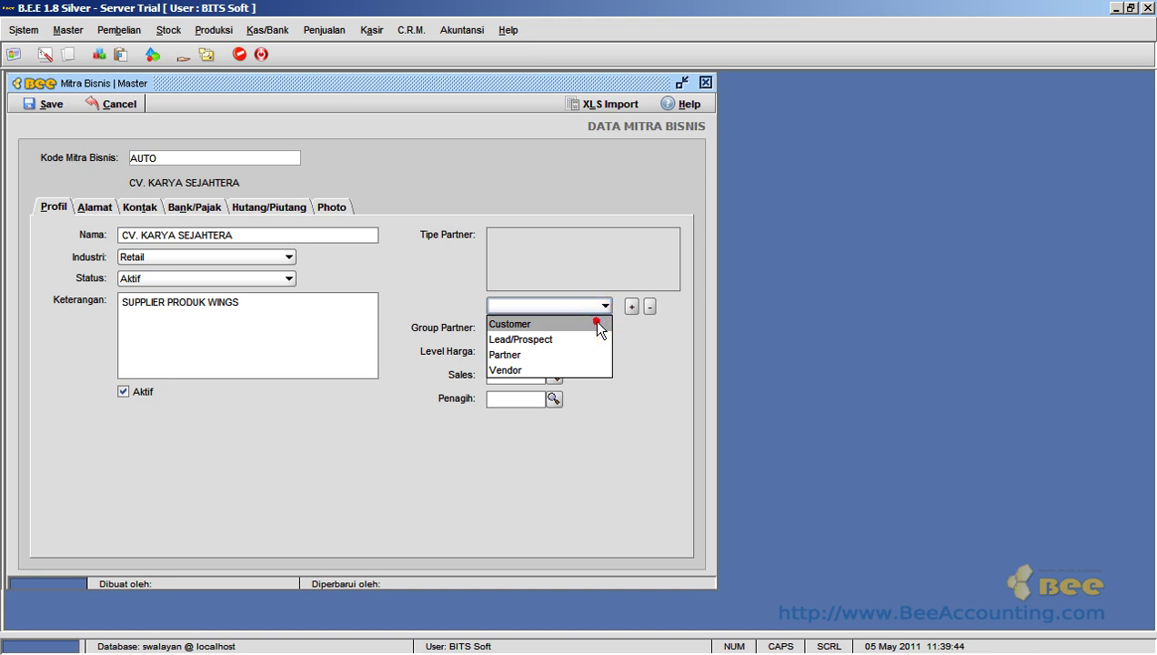
- Add Customer and Vendor to the partner's Tipe Partner list
{"action": "left_click", "coordinate": [599, 326]}
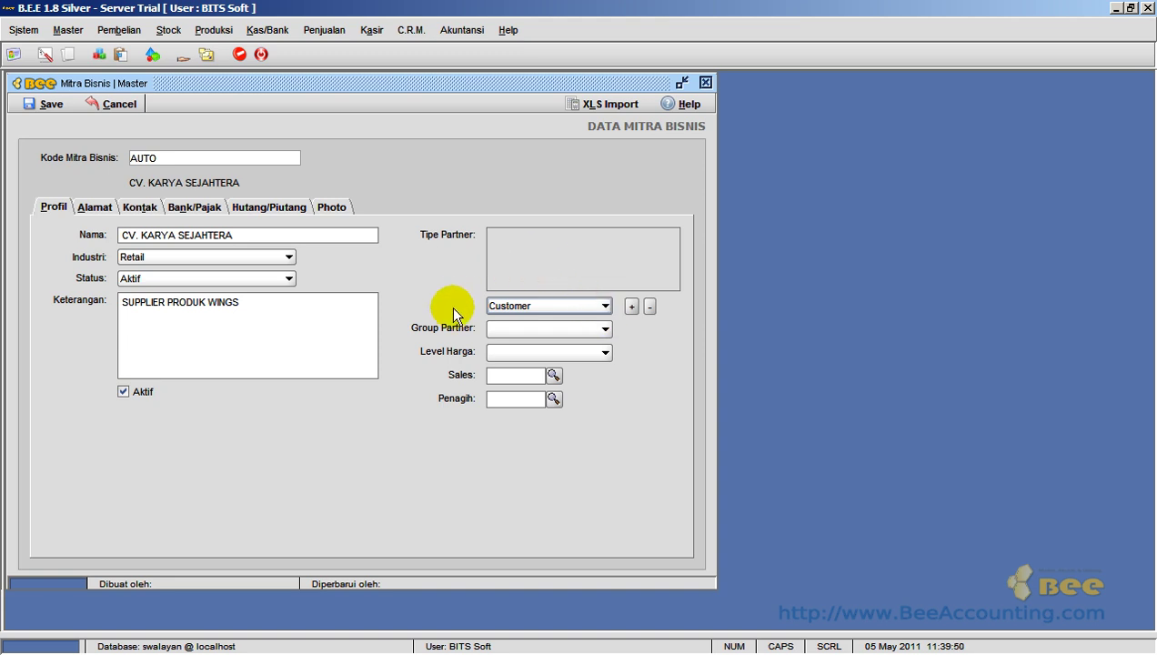
{"action": "left_click", "coordinate": [631, 307]}
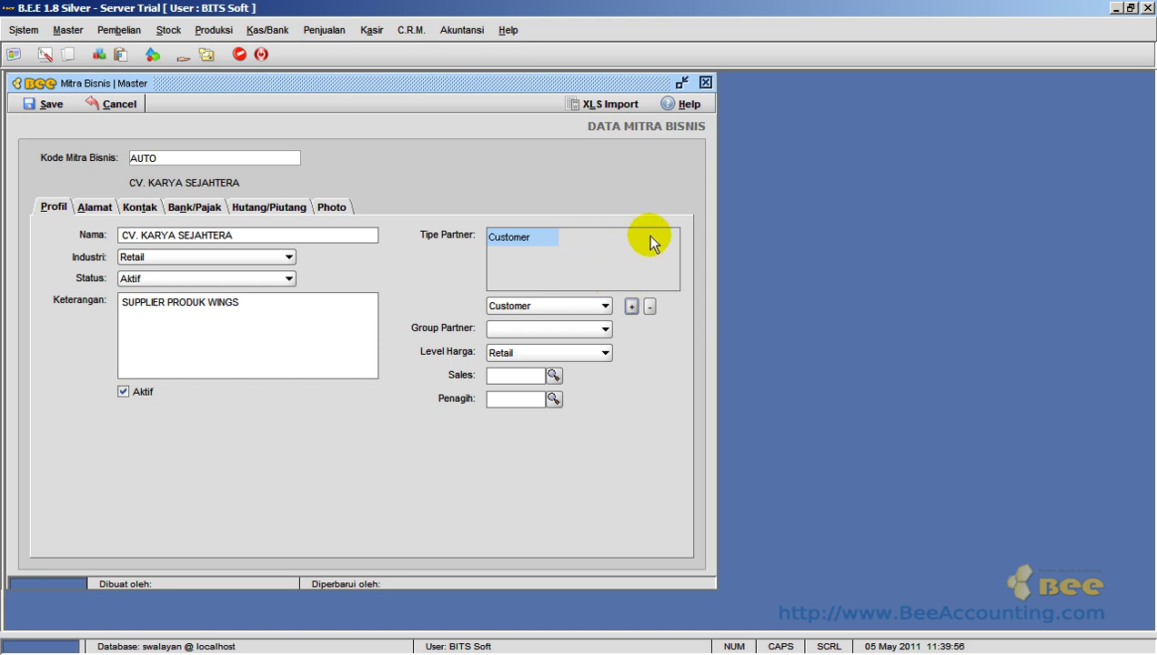
{"action": "left_click", "coordinate": [604, 309]}
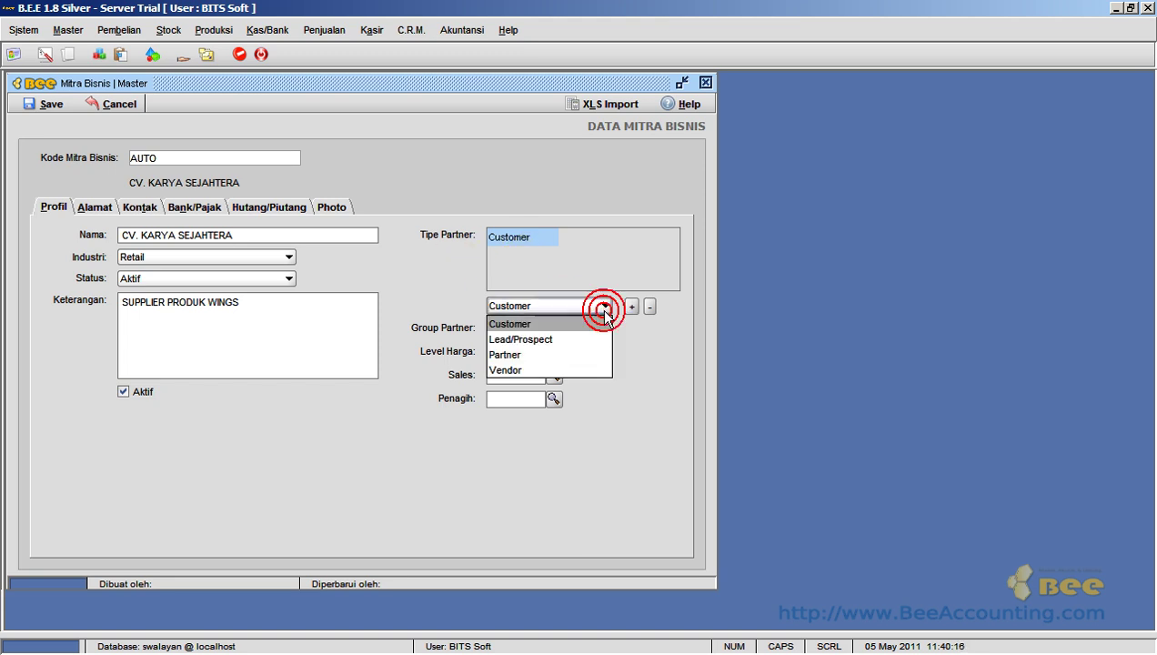
{"action": "left_click", "coordinate": [567, 368]}
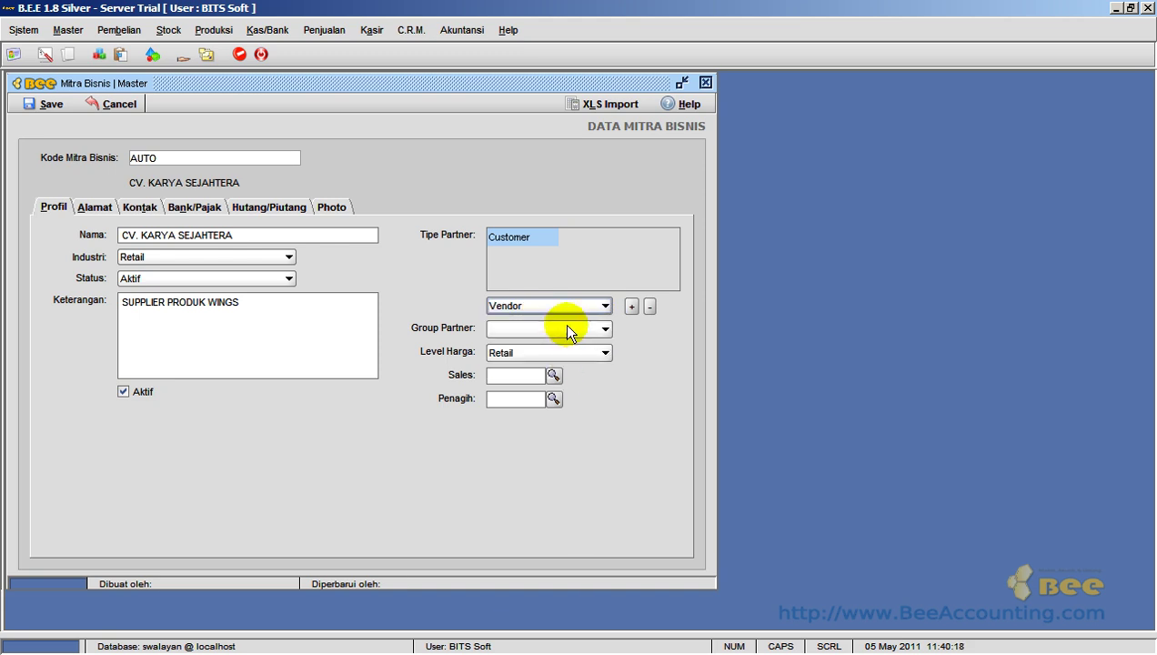
{"action": "left_click", "coordinate": [632, 307]}
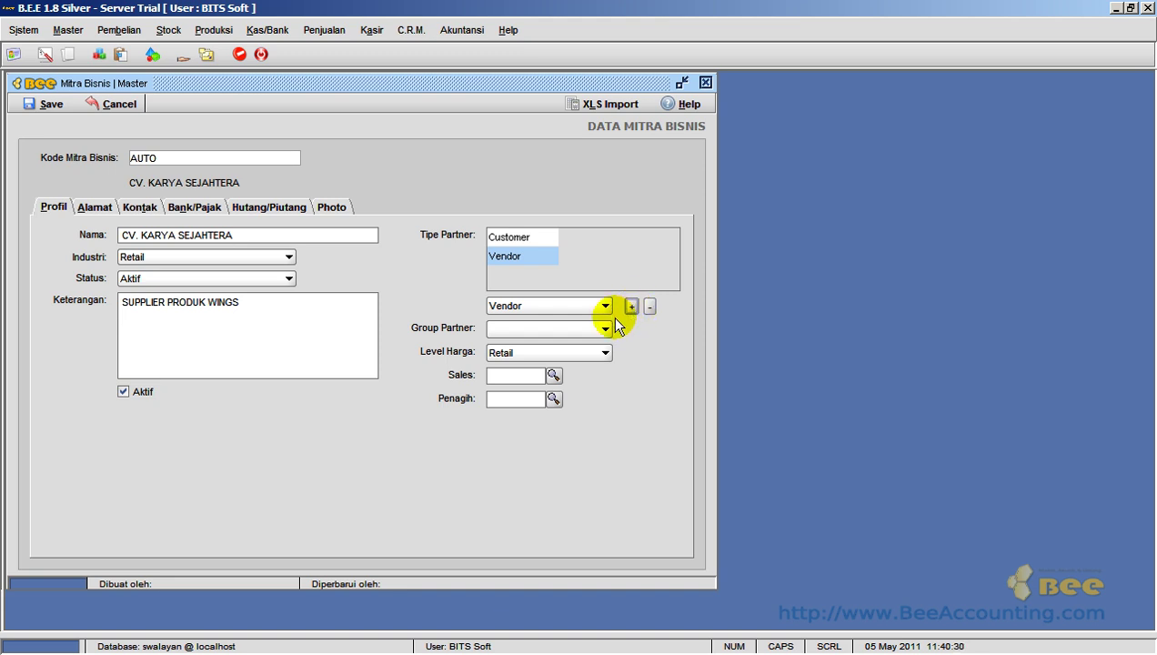
- Put the partner in the Agen/Retailer group and show its Alamat page
{"action": "left_click", "coordinate": [604, 327]}
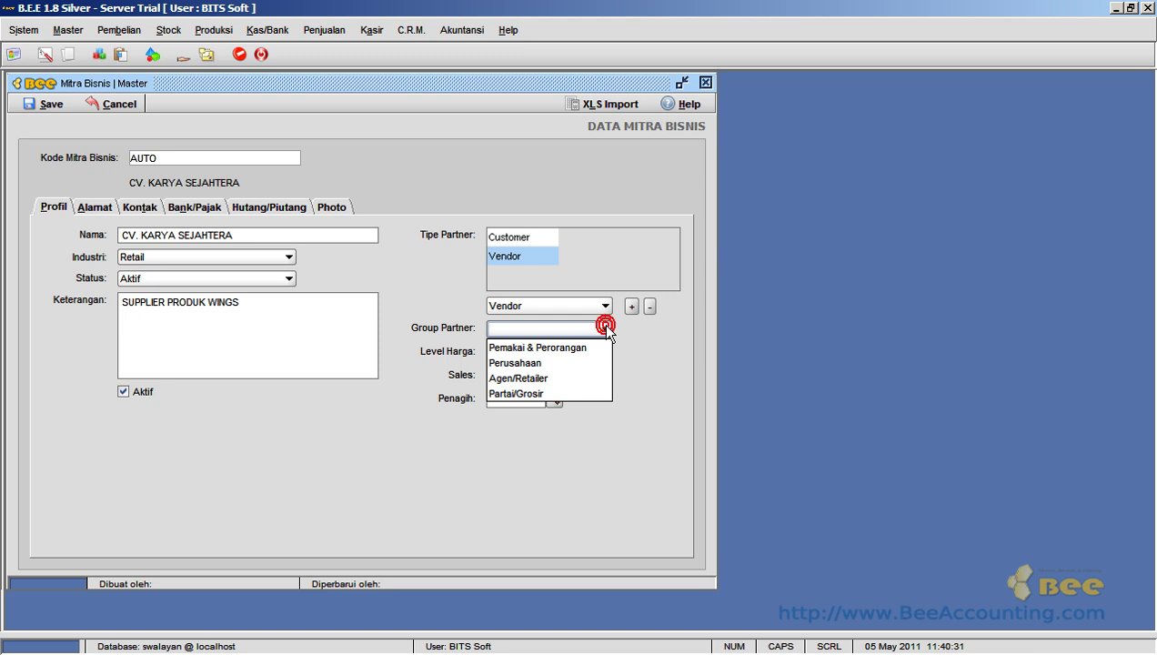
{"action": "left_click", "coordinate": [593, 385]}
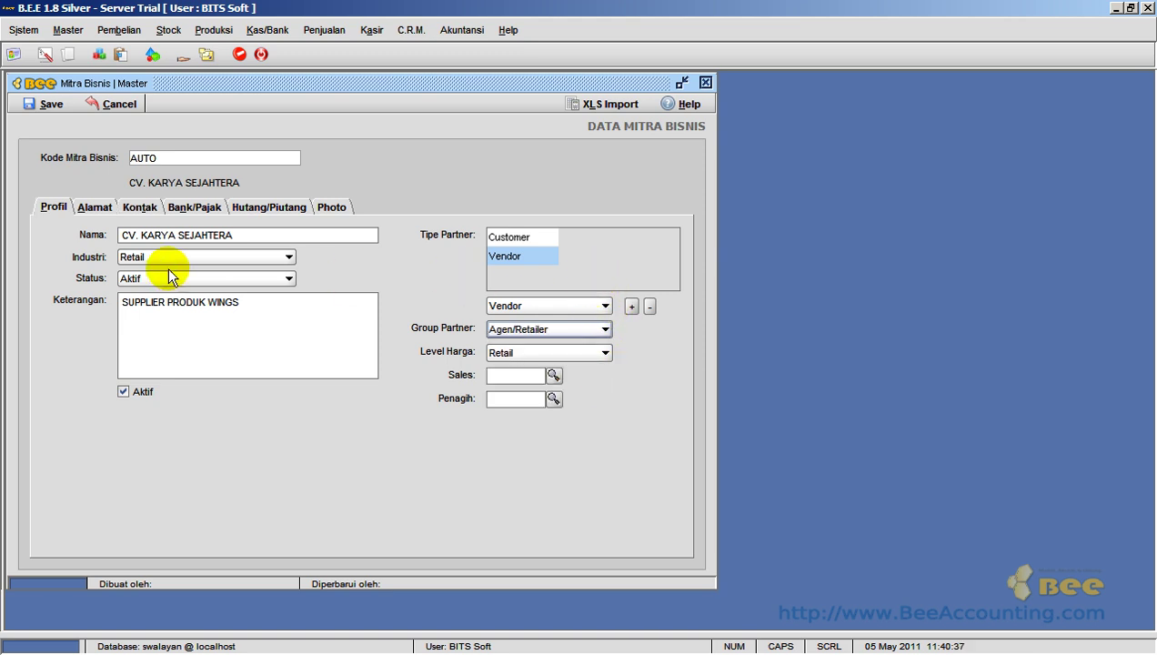
{"action": "left_click", "coordinate": [91, 209]}
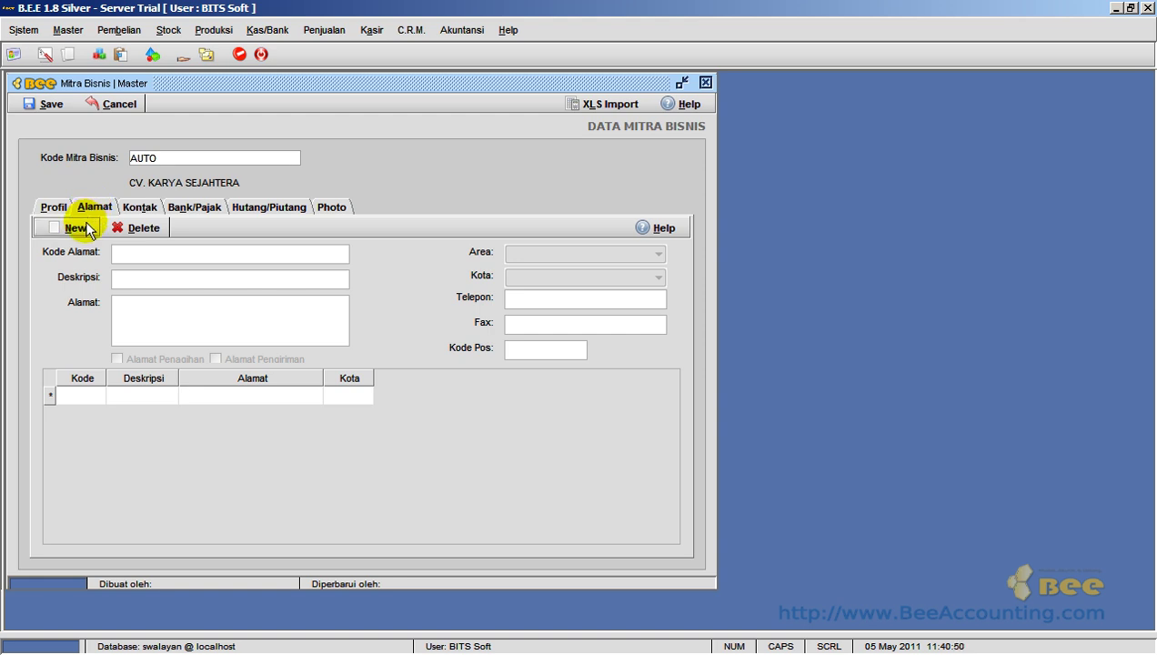
{"action": "left_click", "coordinate": [87, 229]}
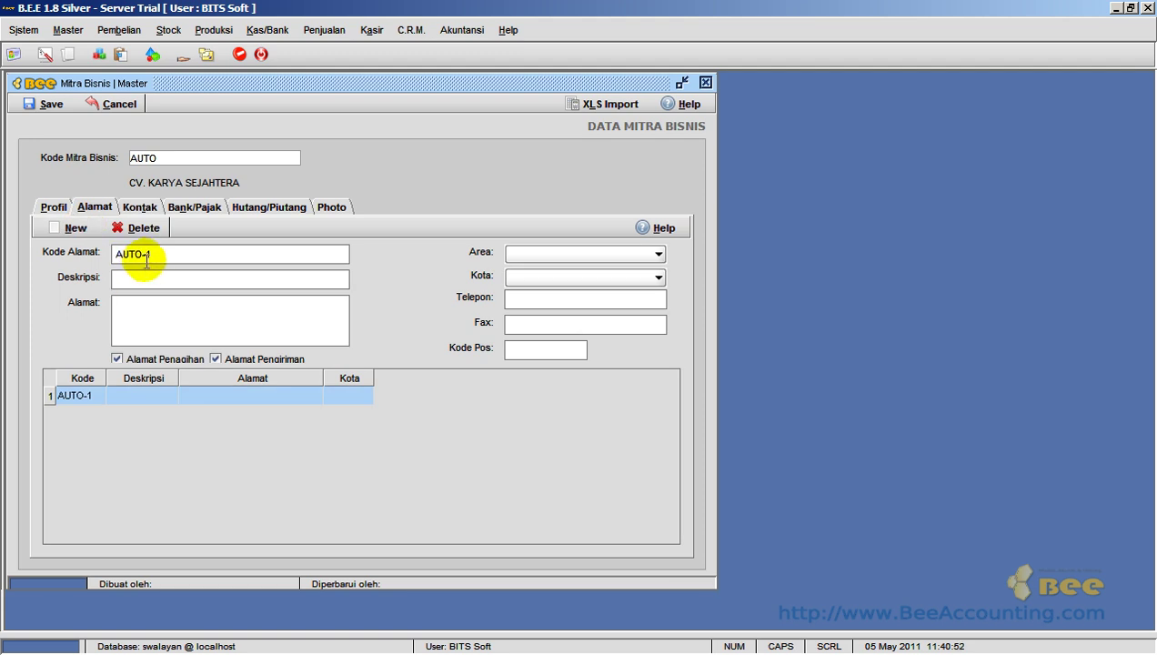
{"action": "left_click", "coordinate": [162, 255]}
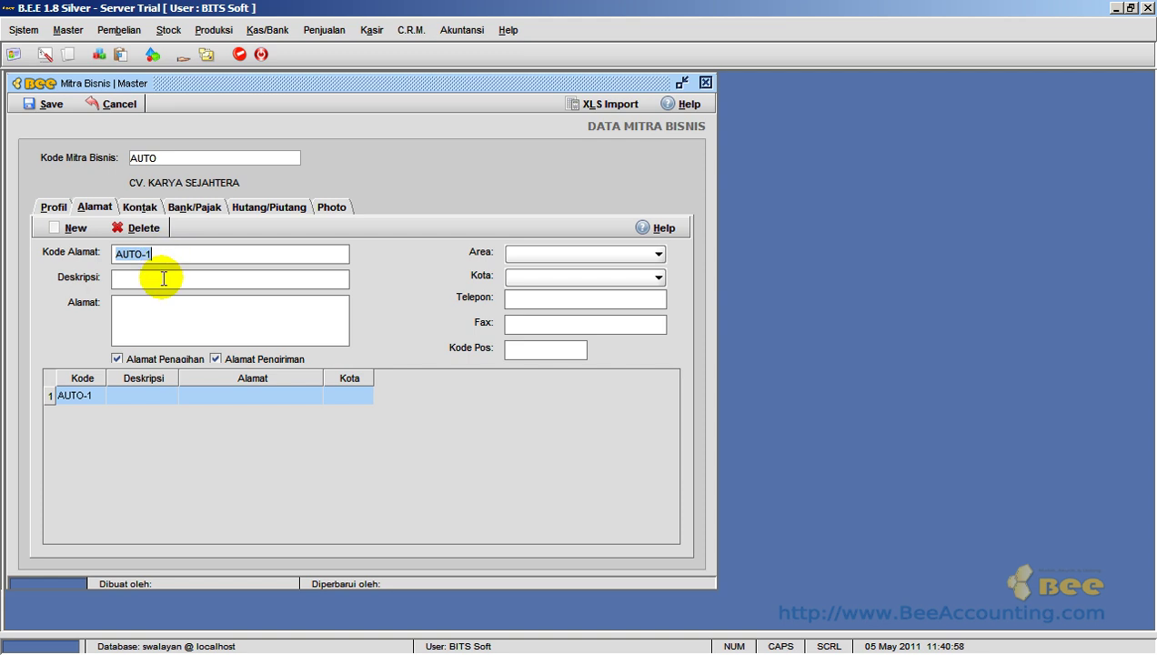
{"action": "left_click", "coordinate": [164, 279]}
{"action": "type", "text": "gudang"}
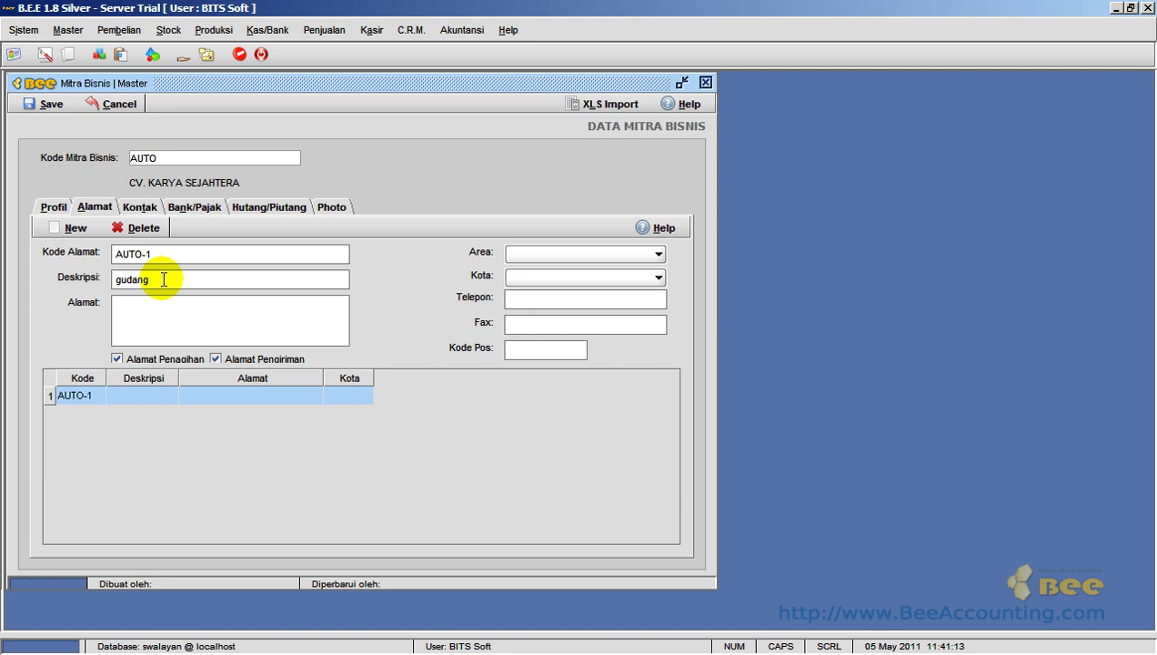
{"action": "key", "text": "Tab"}
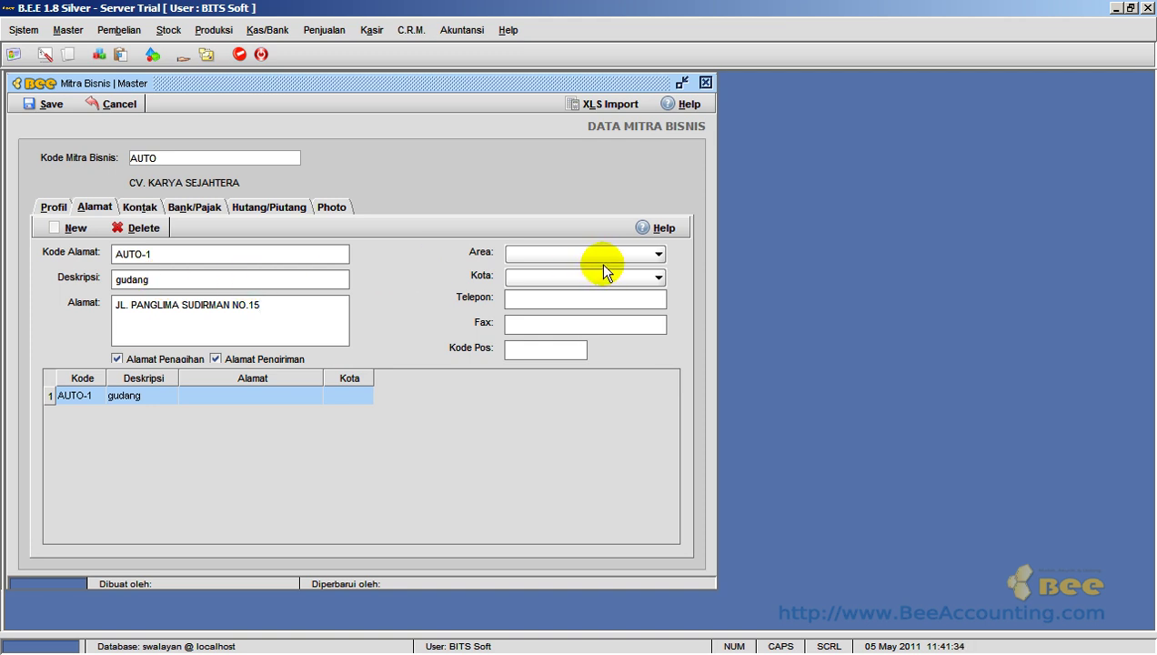
{"action": "left_click", "coordinate": [659, 254]}
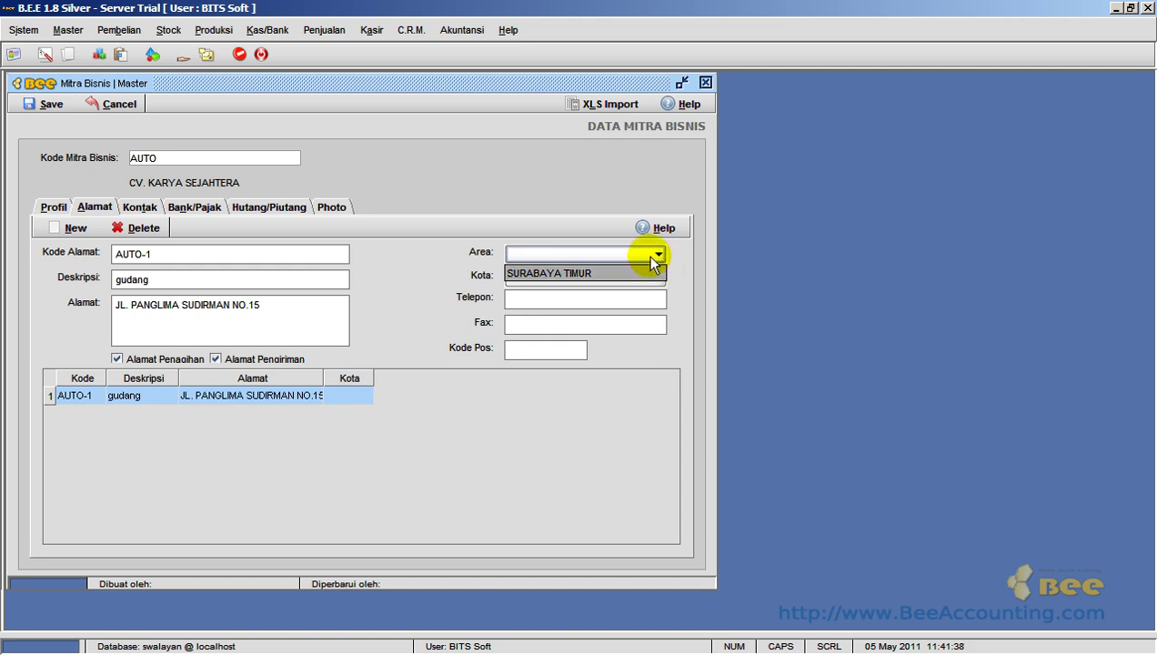
{"action": "left_click", "coordinate": [539, 236]}
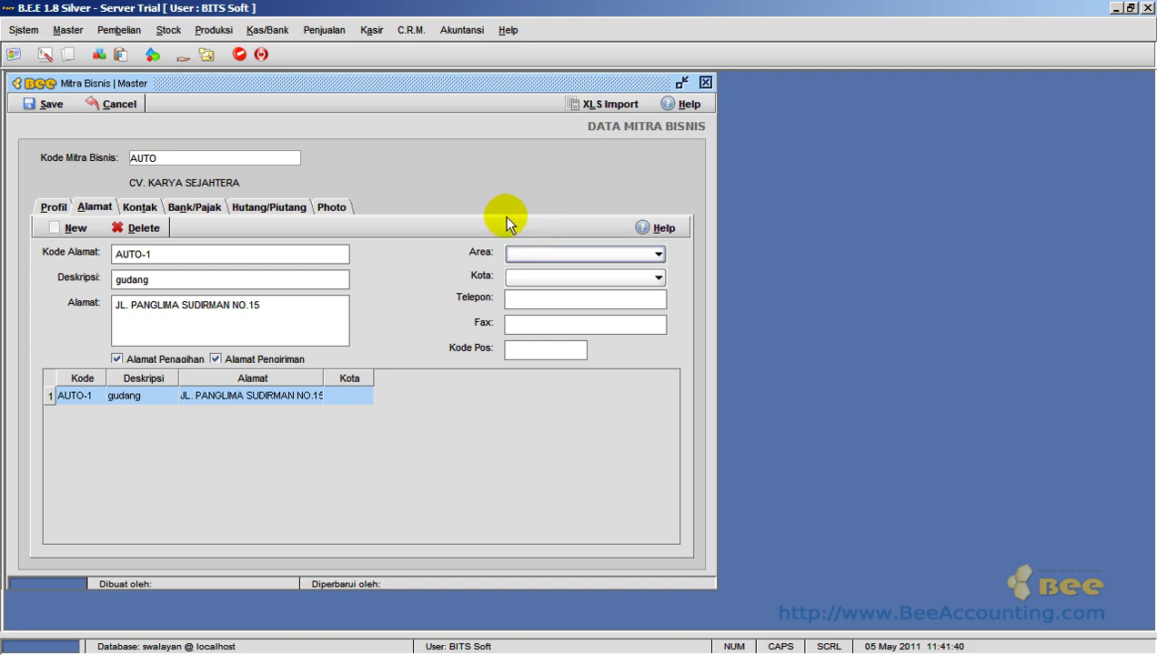
{"action": "left_click", "coordinate": [67, 31]}
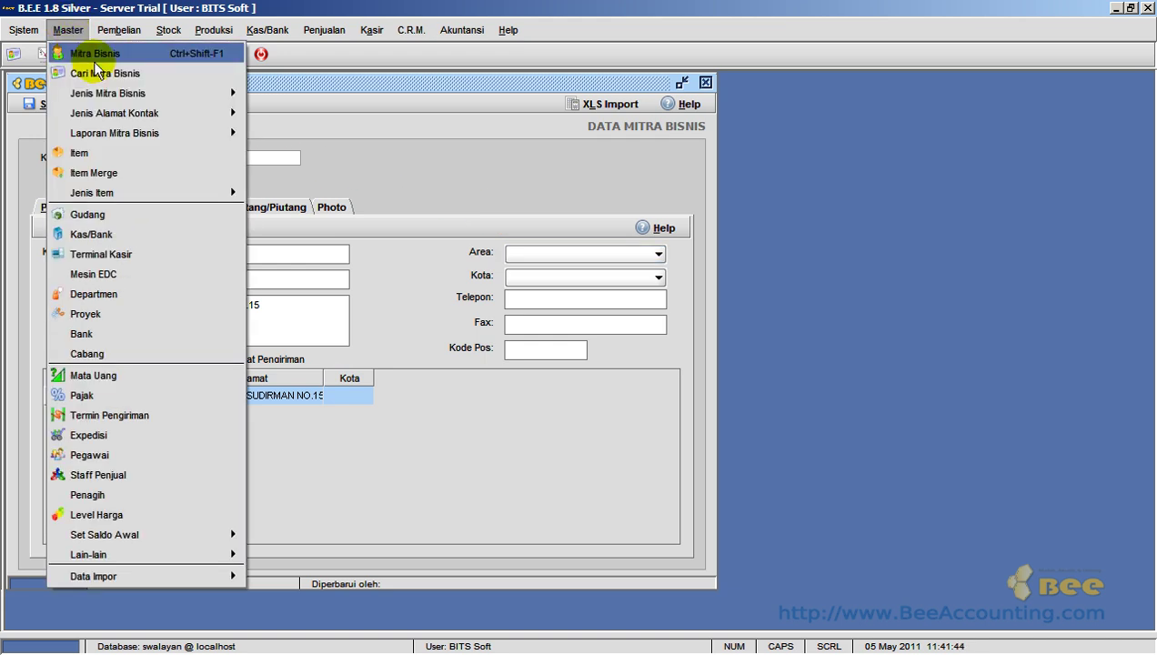
- Open the Area master list and start a new area with code 0002
{"action": "mouse_move", "coordinate": [130, 134]}
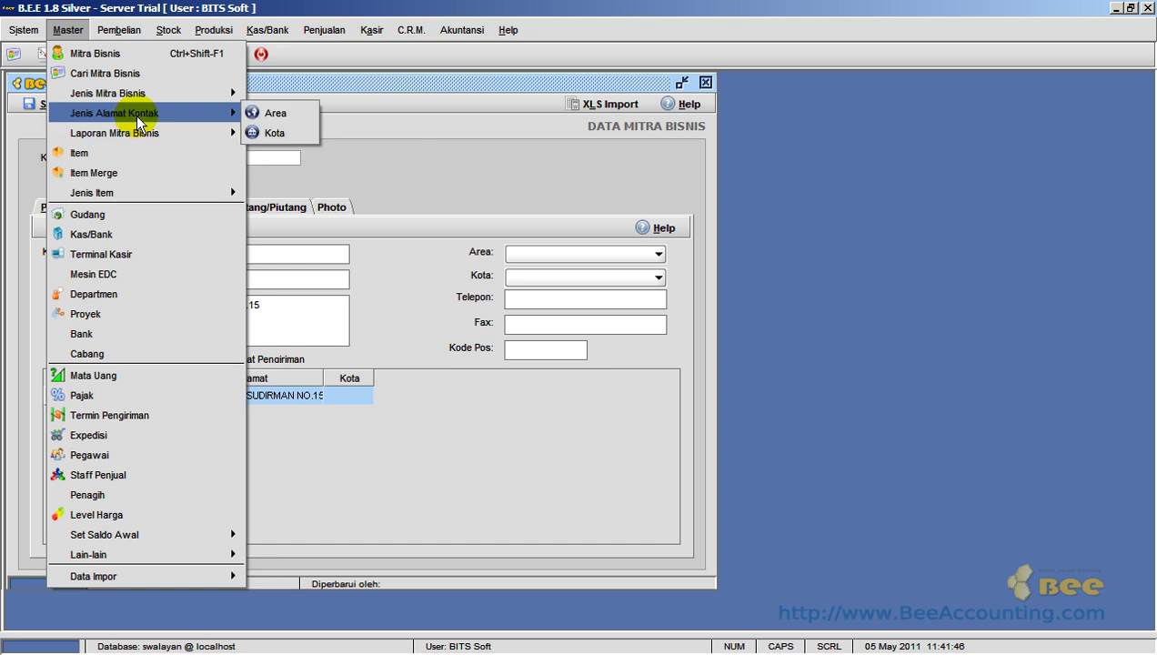
{"action": "mouse_move", "coordinate": [166, 113]}
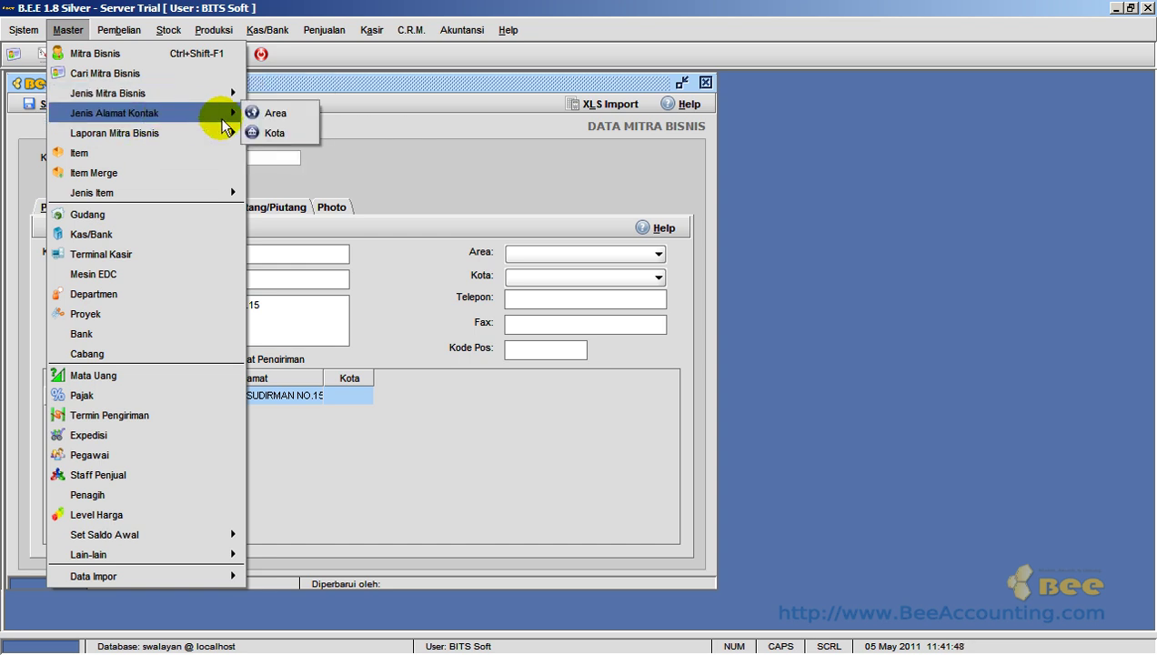
{"action": "left_click", "coordinate": [296, 113]}
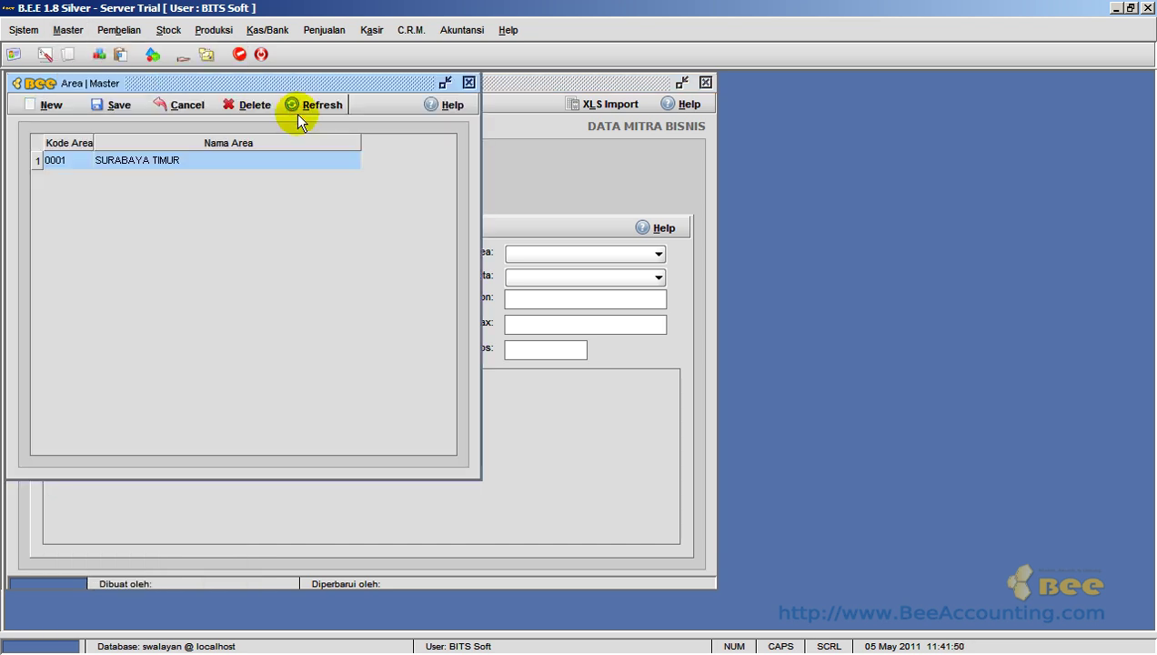
{"action": "left_click", "coordinate": [47, 108]}
{"action": "left_click", "coordinate": [84, 177]}
{"action": "left_click", "coordinate": [84, 179]}
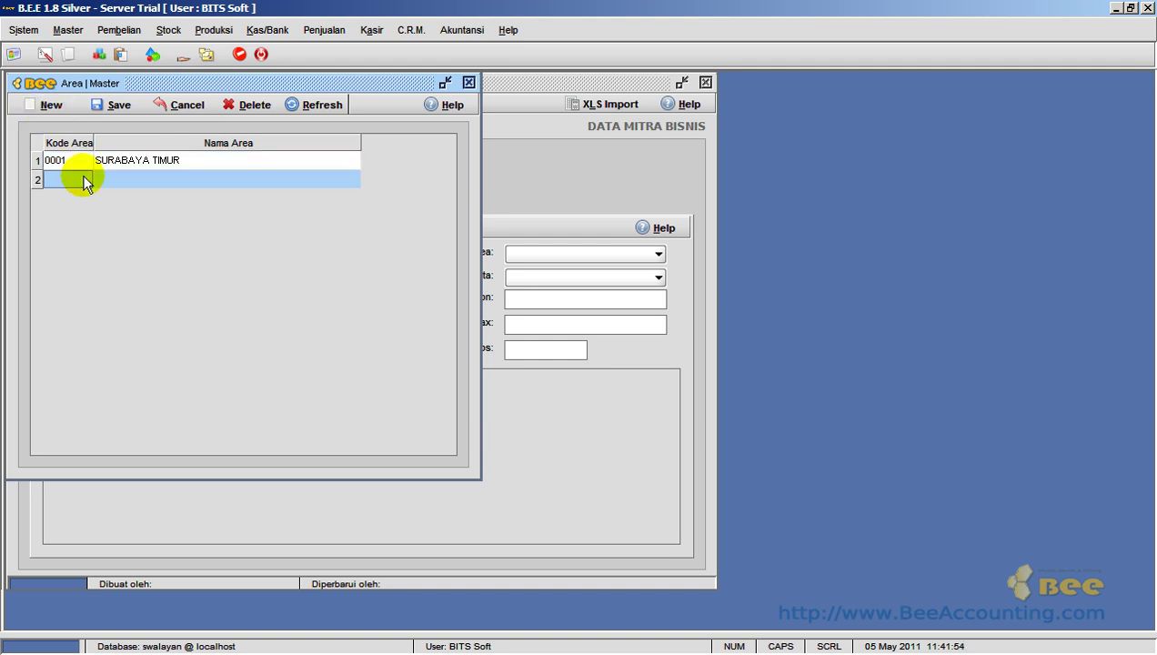
{"action": "type", "text": "0002"}
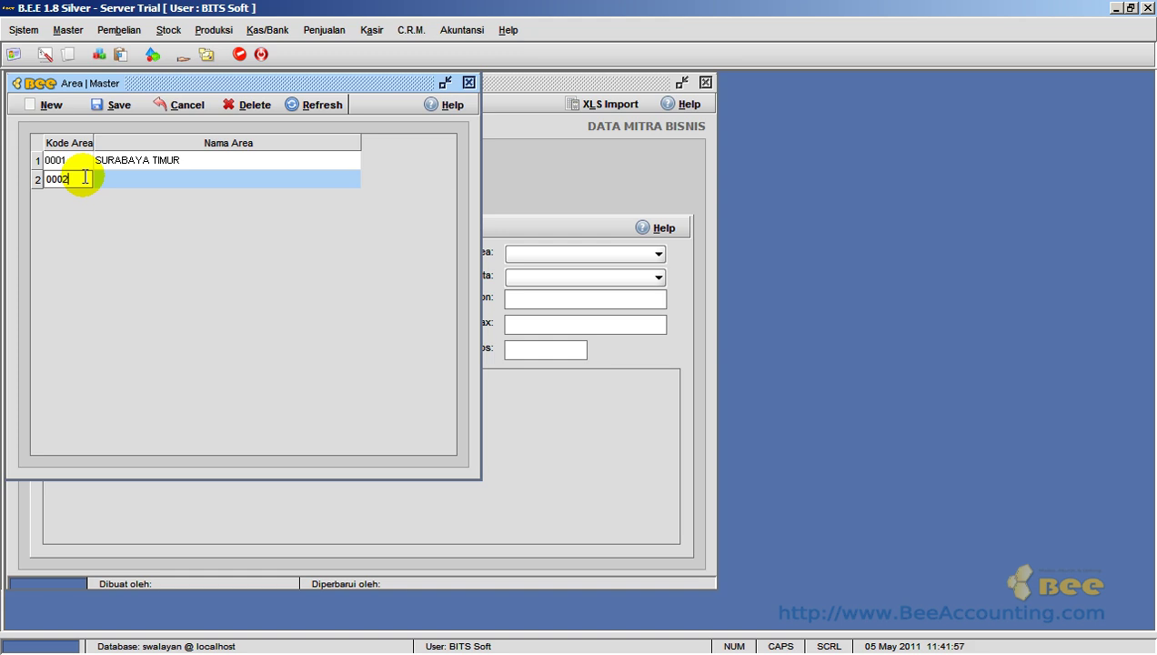
{"action": "key", "text": "Return"}
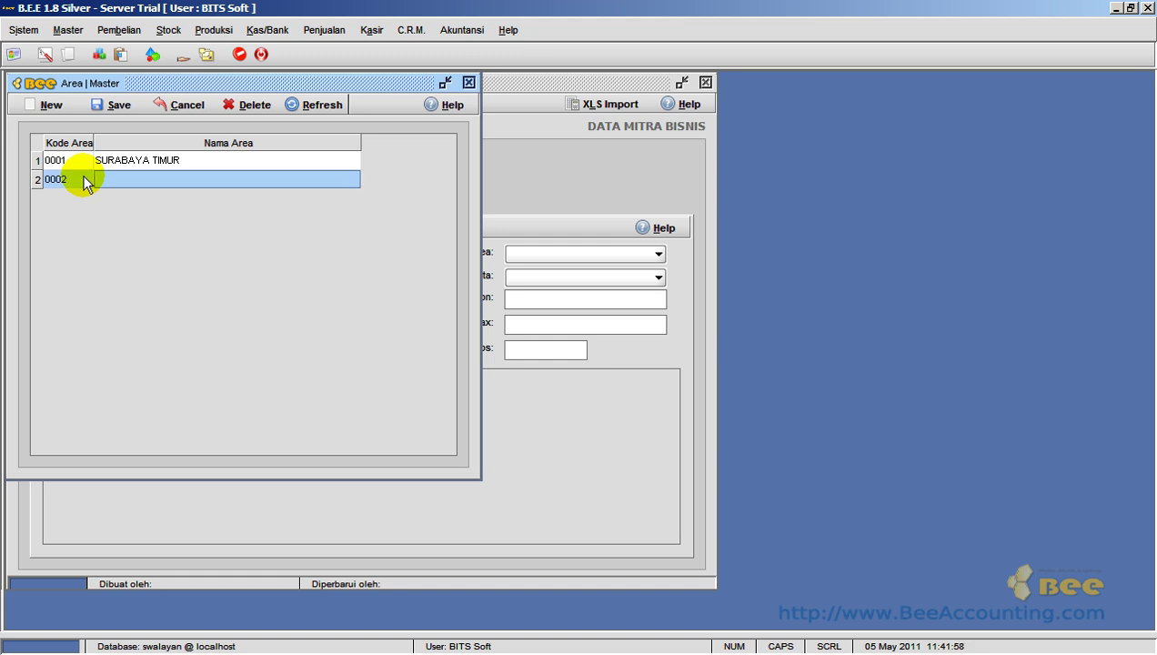
- Name area 0002 SURABAYA BARAT, save it, and close the Area list
{"action": "type", "text": "s"}
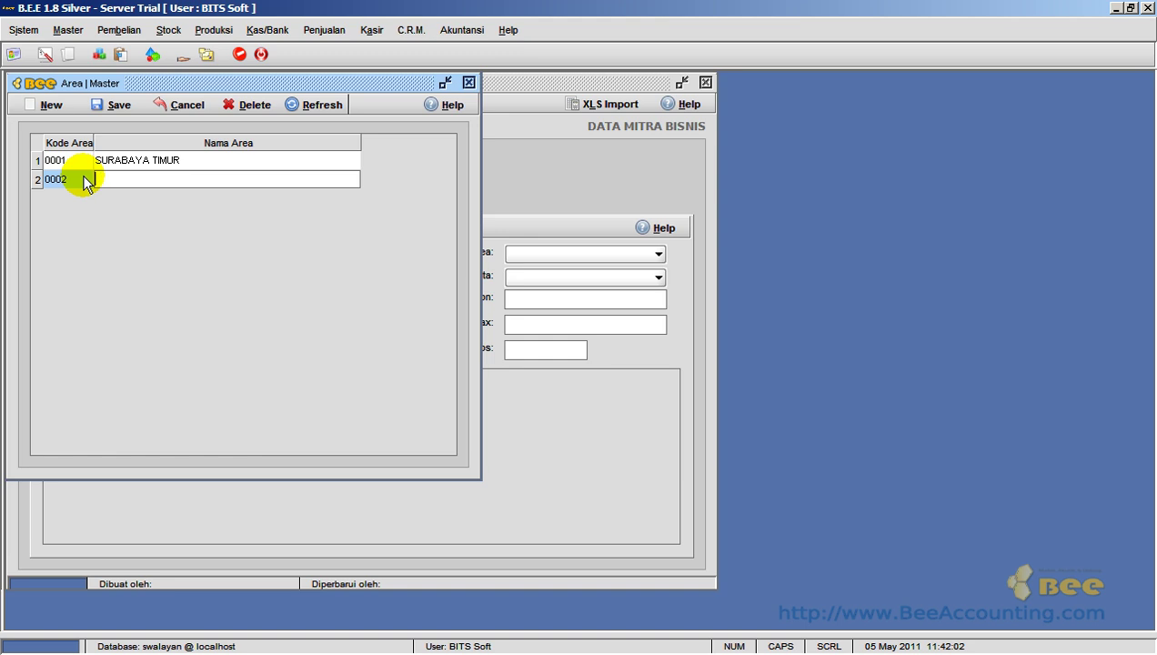
{"action": "type", "text": "SURABAYA BARAT"}
{"action": "key", "text": "Return"}
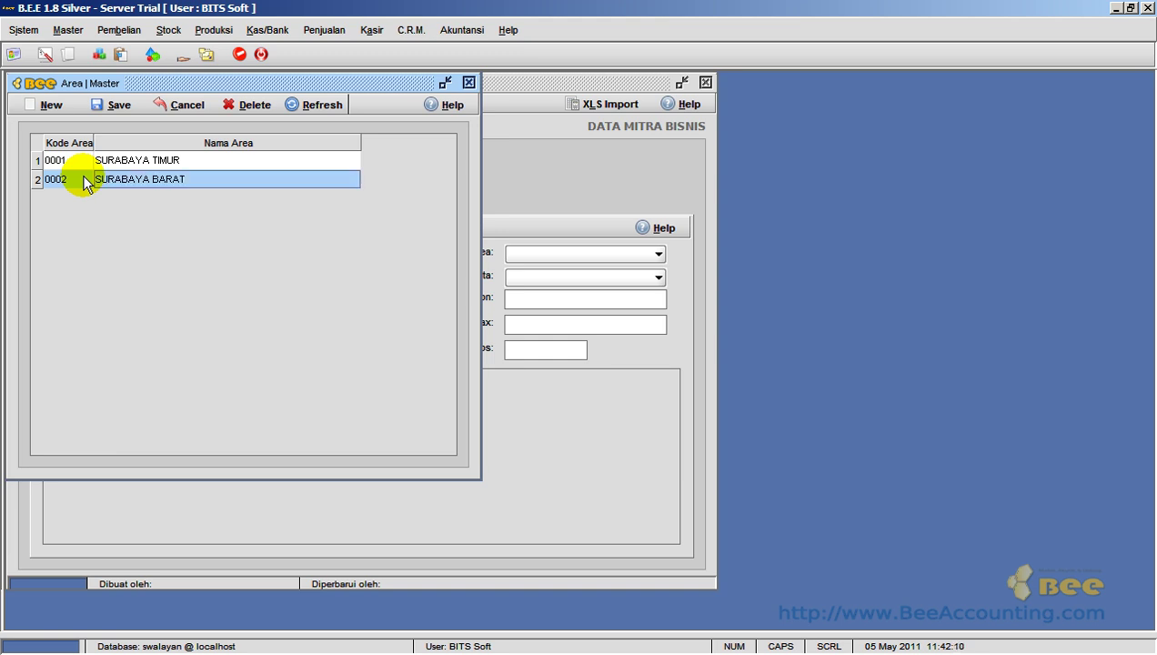
{"action": "left_click", "coordinate": [98, 105]}
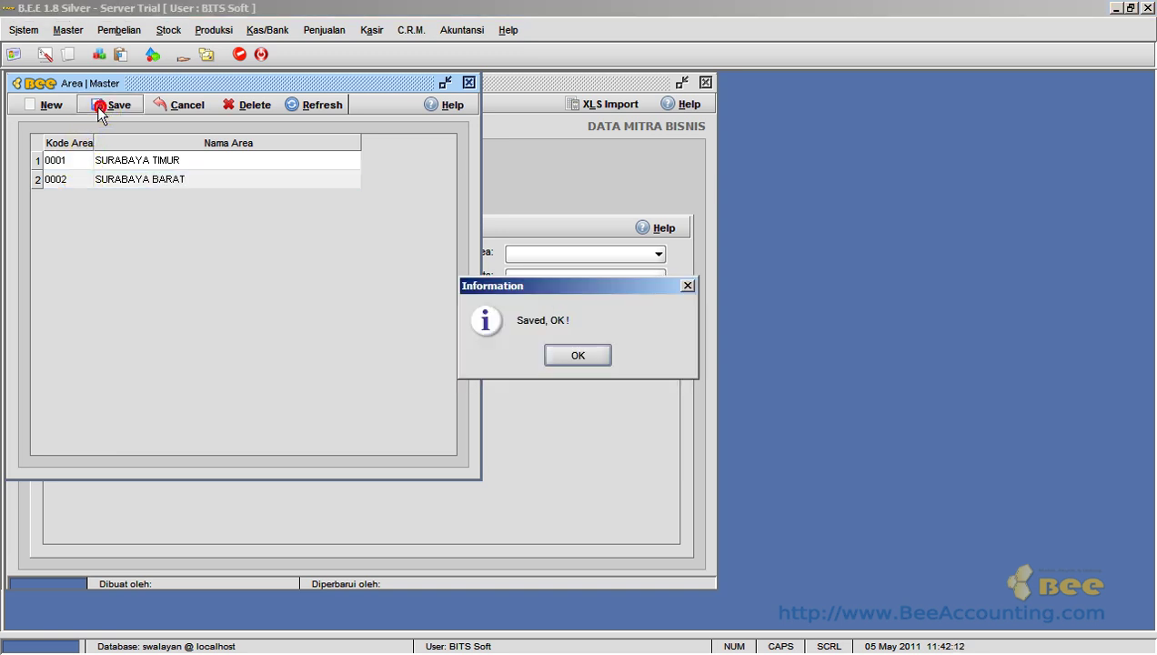
{"action": "key", "text": "Return"}
{"action": "left_click", "coordinate": [468, 82]}
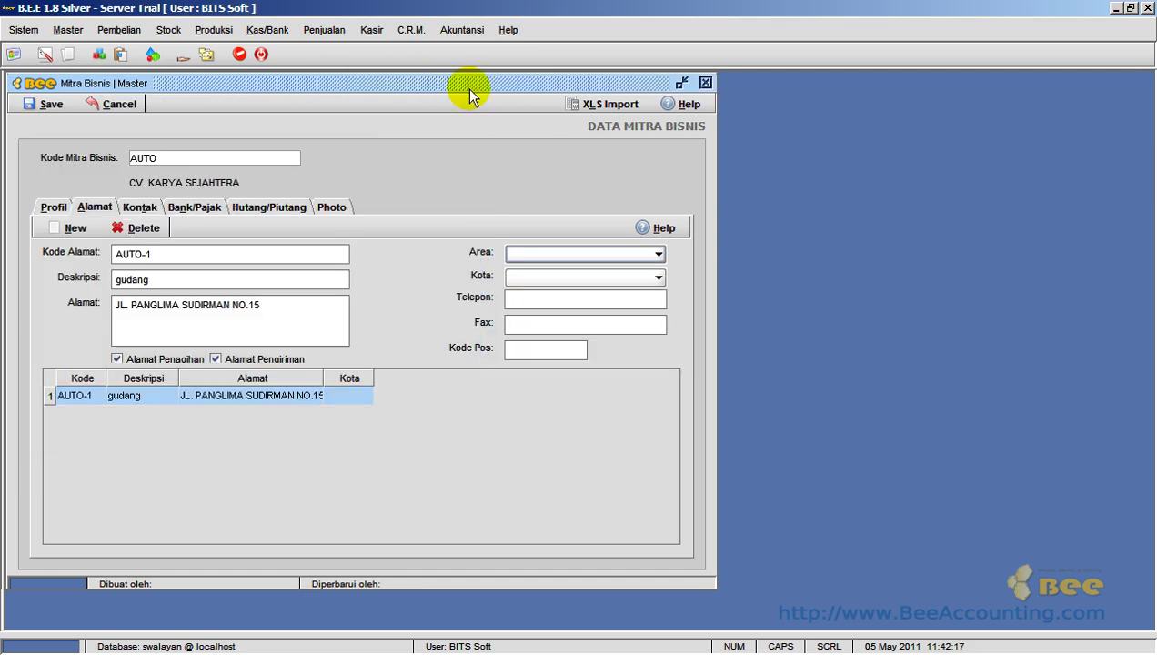
- Set the gudang address area to SURABAYA BARAT and its city to Surabaya
{"action": "left_click", "coordinate": [622, 254]}
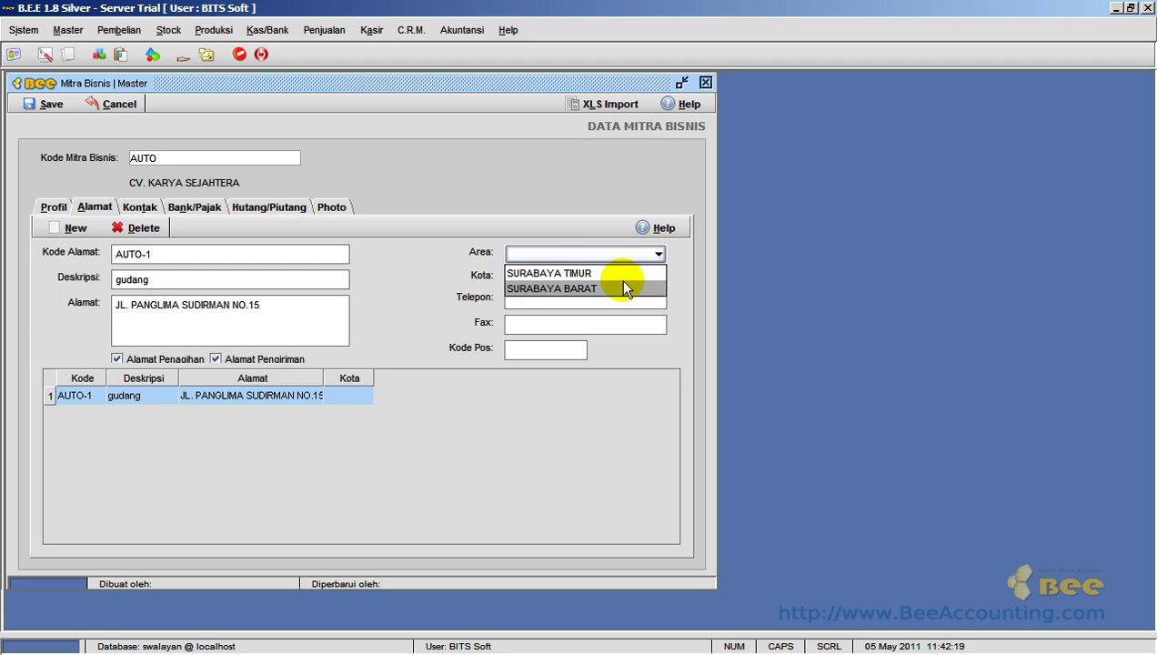
{"action": "left_click", "coordinate": [618, 282]}
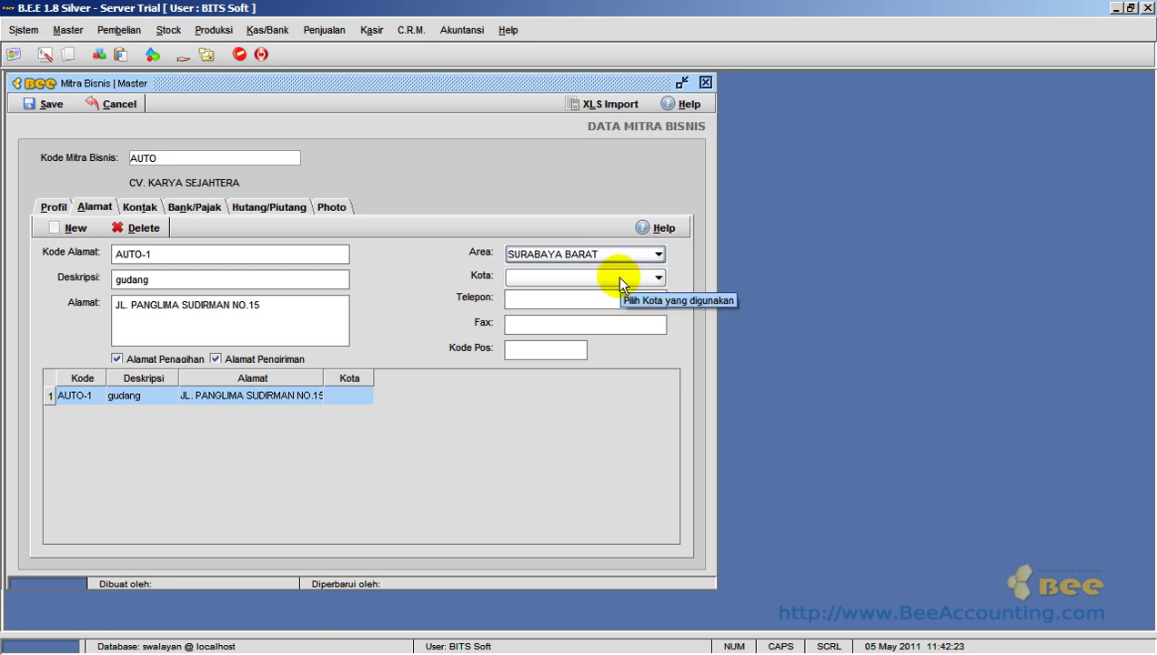
{"action": "left_click", "coordinate": [618, 276]}
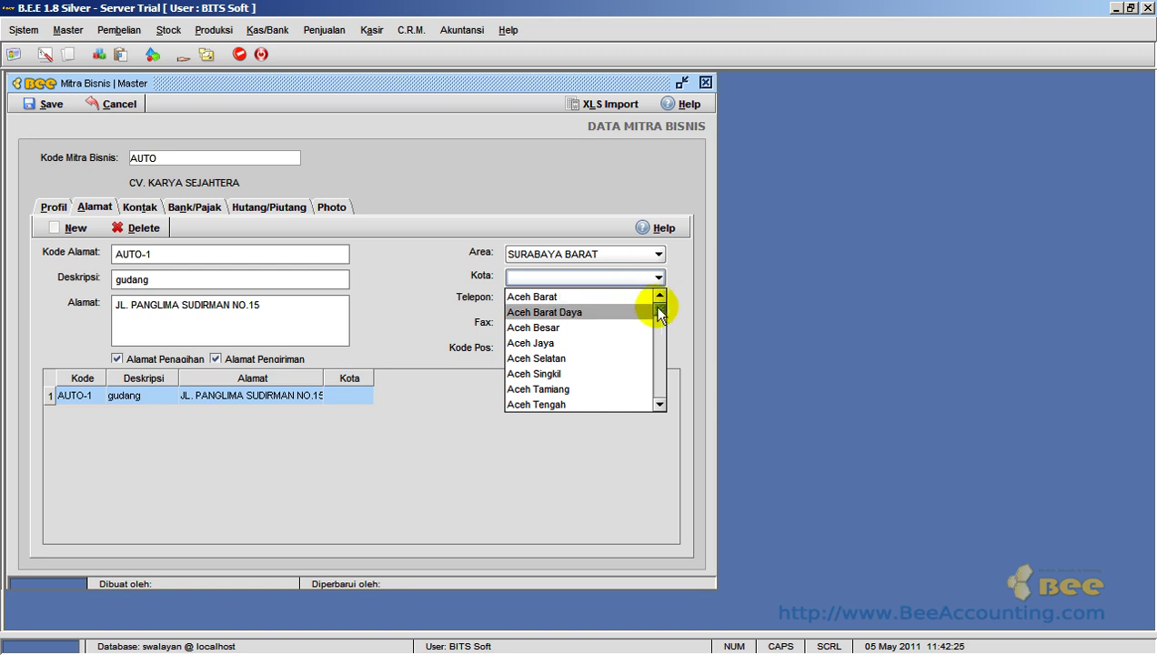
{"action": "left_click_drag", "start_coordinate": [661, 312], "coordinate": [660, 343]}
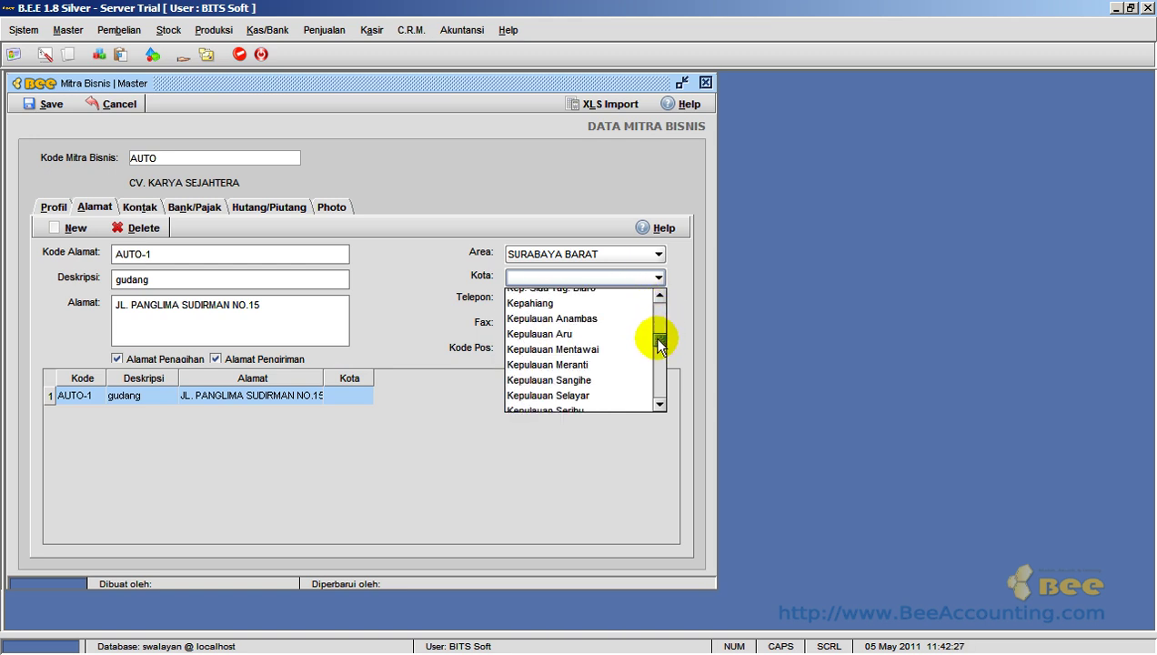
{"action": "type", "text": "sura"}
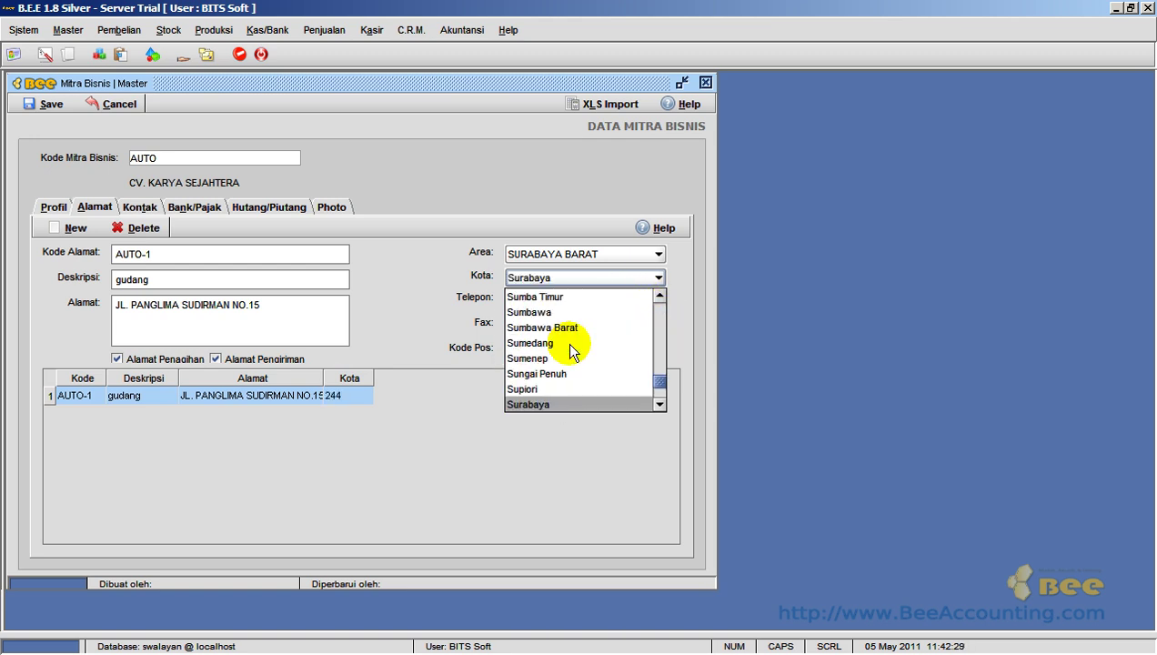
{"action": "key", "text": "Return"}
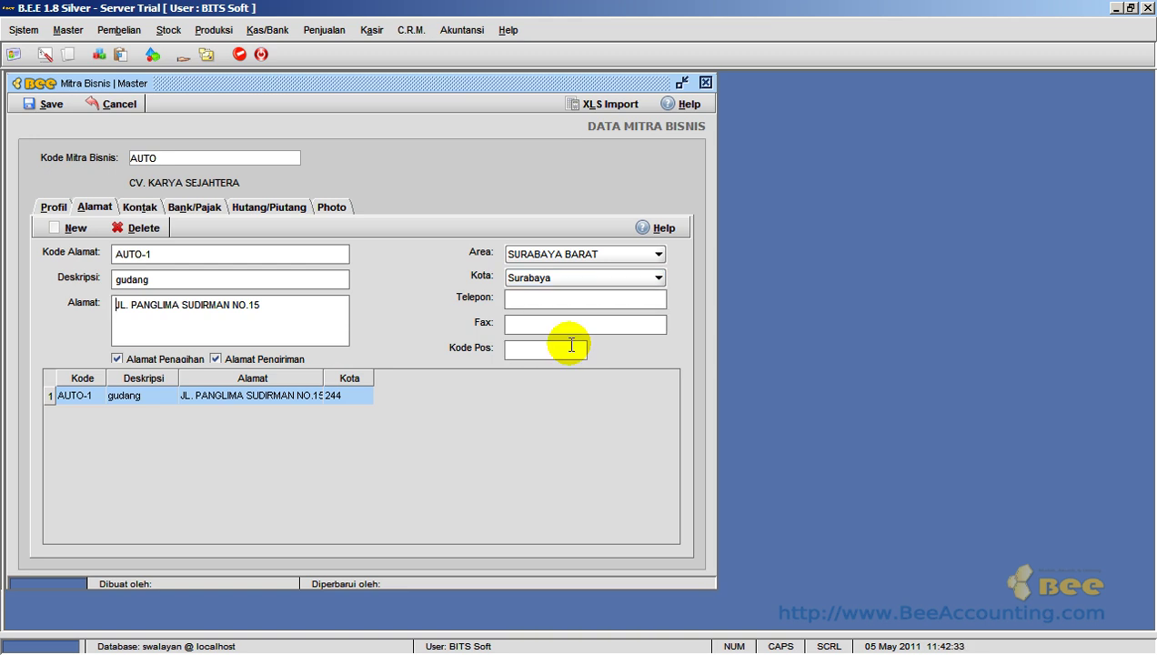
- Enter the phone and fax numbers, make the gudang address billing-only, and add address AUTO-2
{"action": "left_click", "coordinate": [578, 298]}
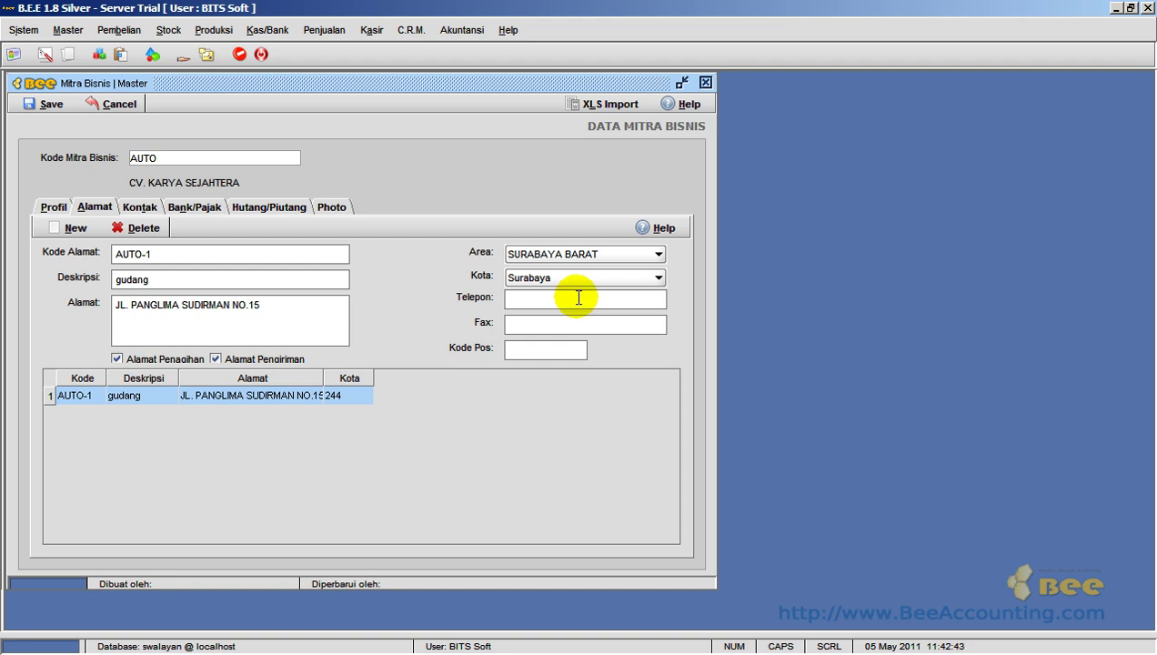
{"action": "left_click", "coordinate": [564, 325]}
{"action": "key", "text": "ctrl+v"}
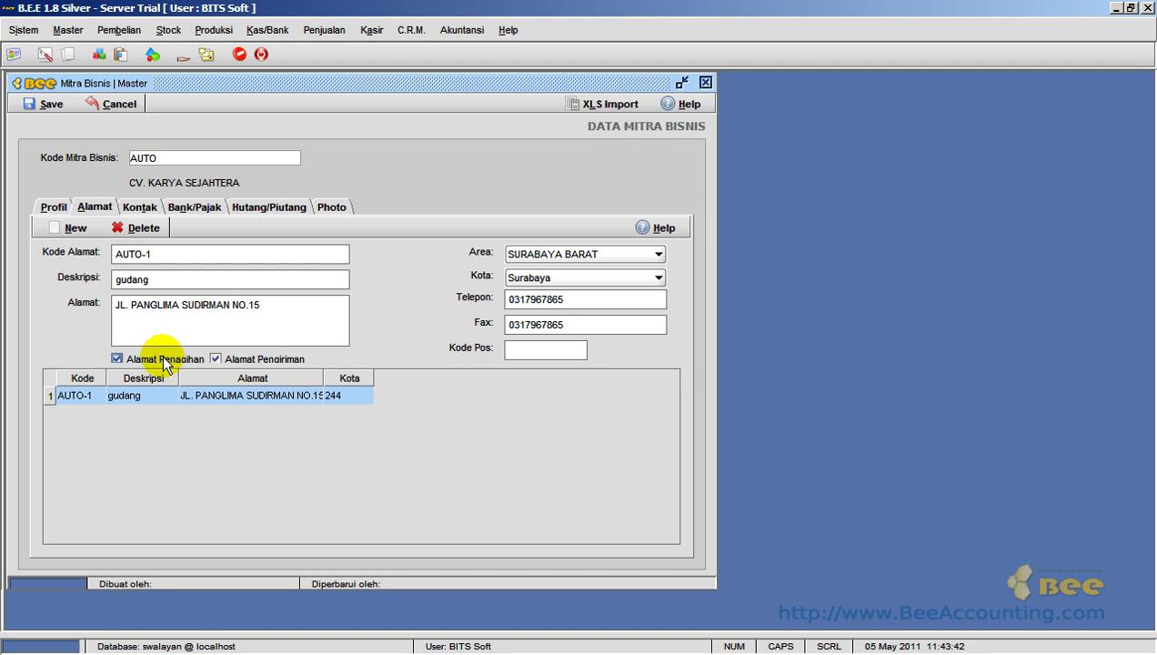
{"action": "left_click", "coordinate": [116, 358]}
{"action": "left_click", "coordinate": [215, 358]}
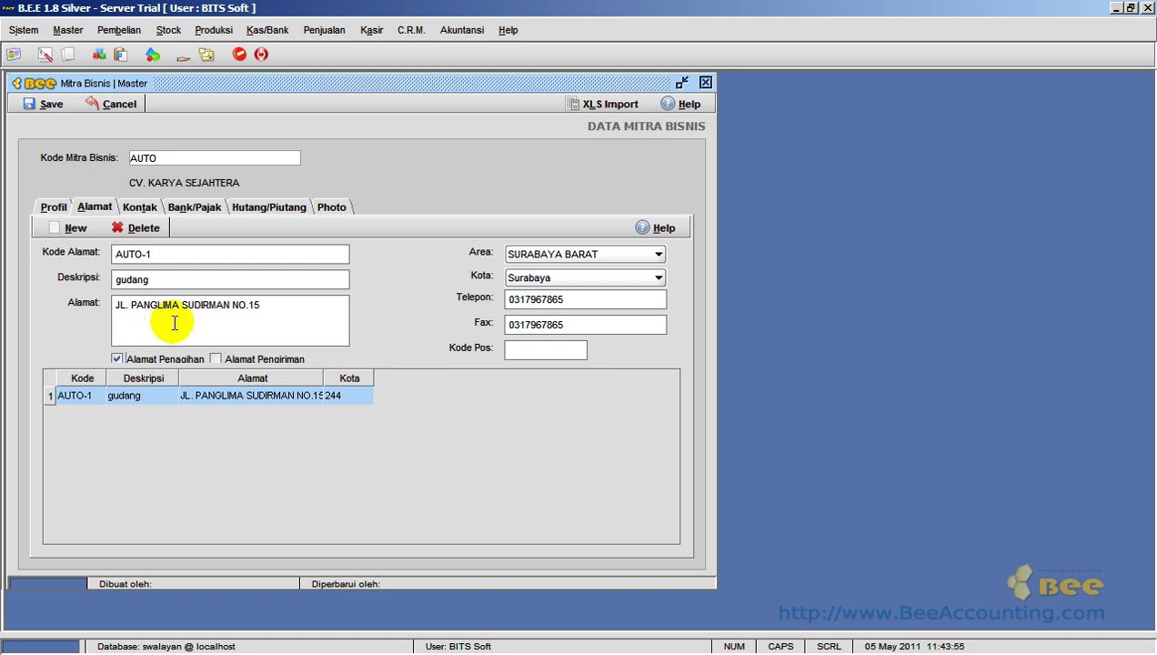
{"action": "left_click", "coordinate": [53, 225]}
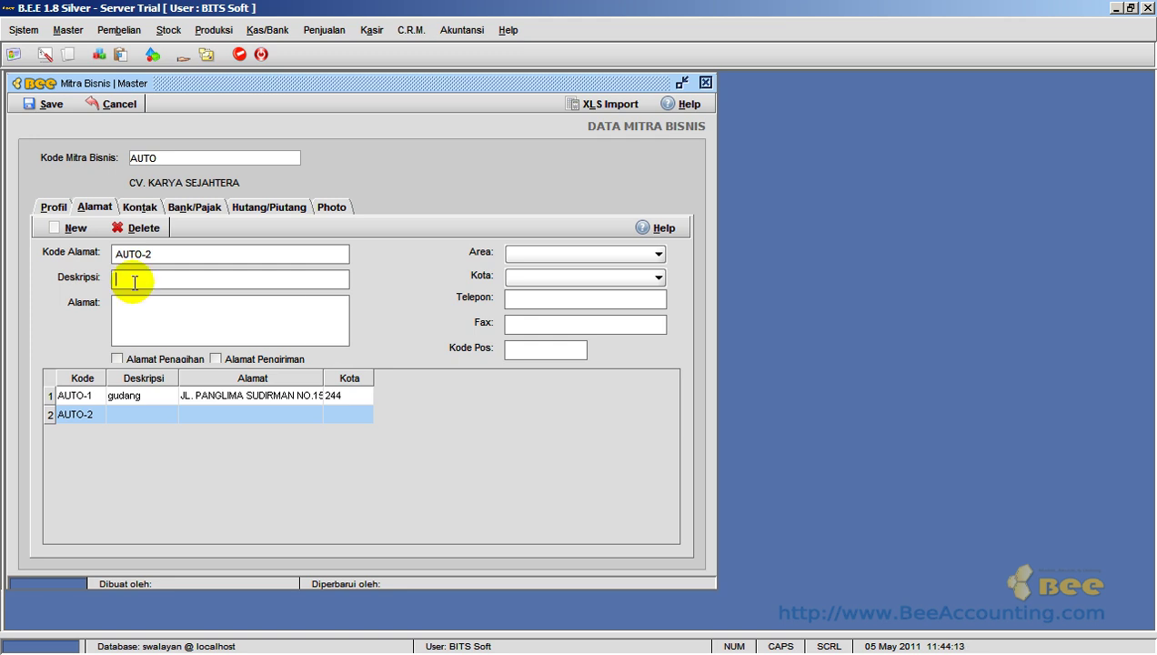
{"action": "type", "text": "KANTOR"}
{"action": "key", "text": "Tab"}
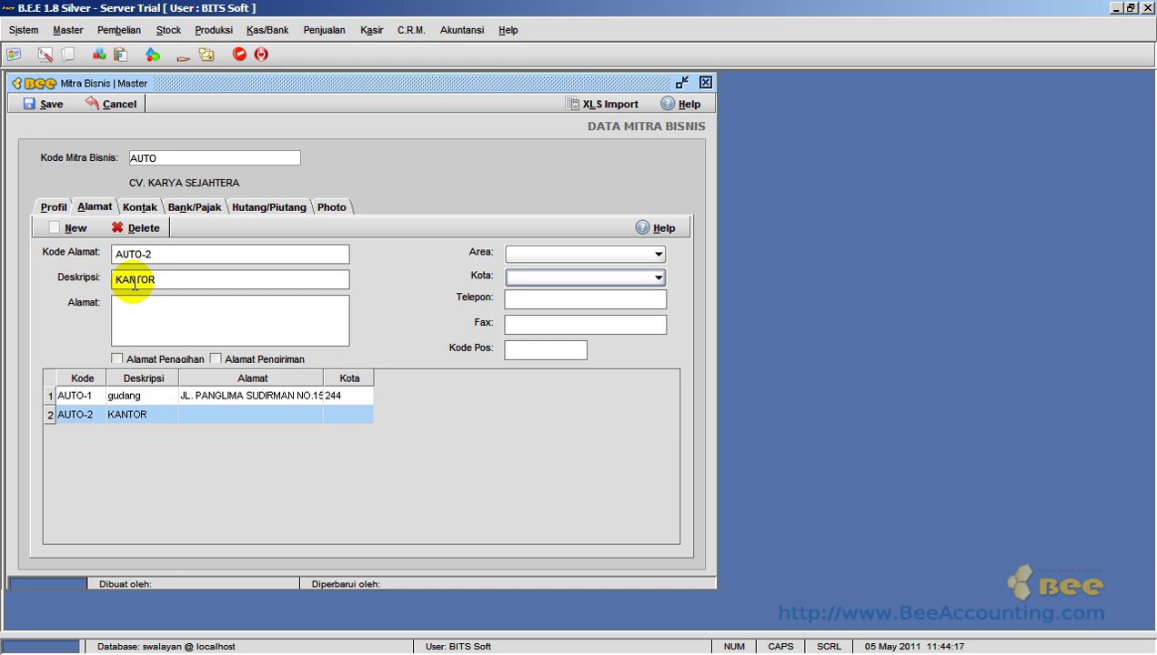
{"action": "left_click", "coordinate": [145, 310]}
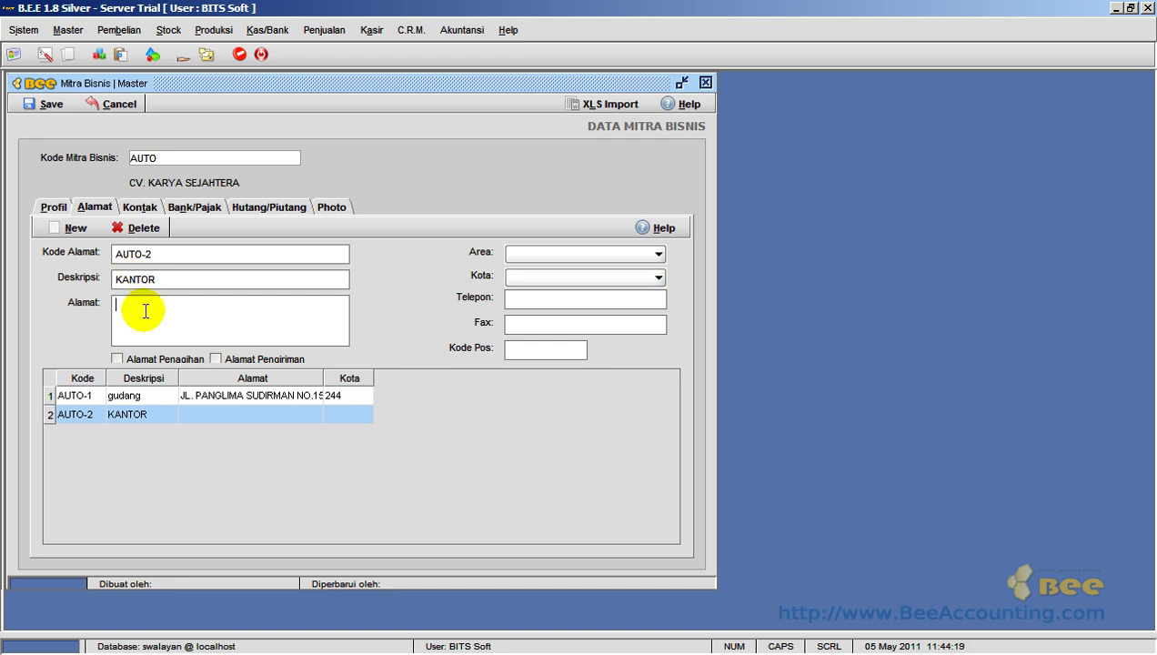
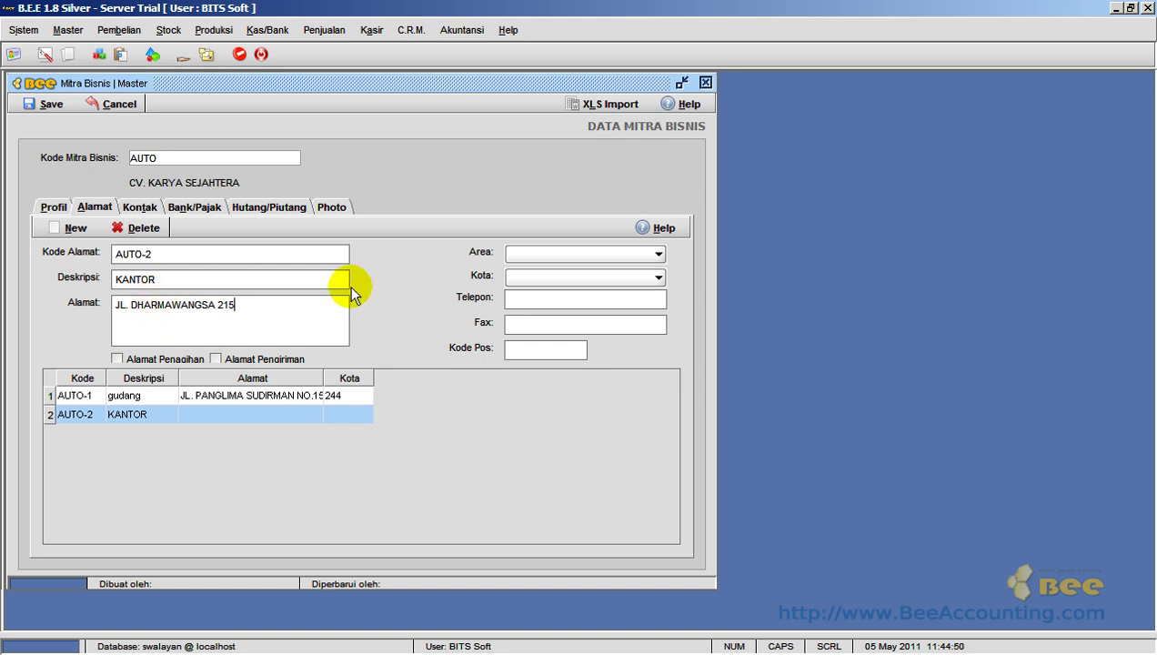
- Give KANTOR area SURABAYA TIMUR, city Surabaya, phone and fax, and mark it as shipping address
{"action": "left_click", "coordinate": [574, 257]}
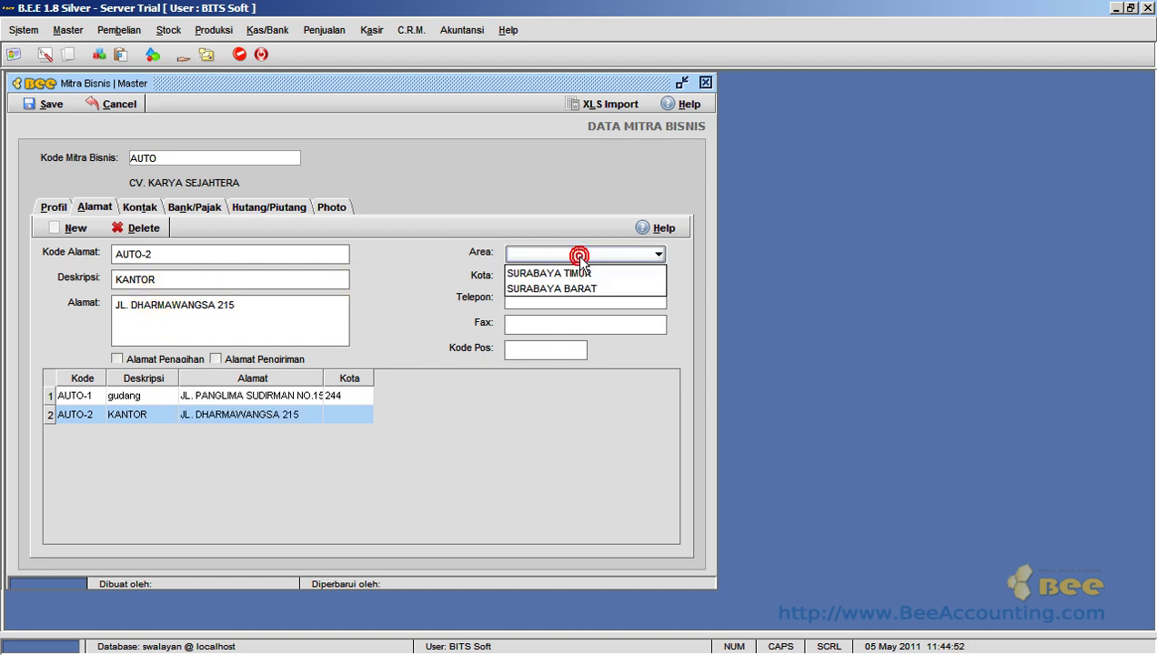
{"action": "left_click", "coordinate": [596, 273]}
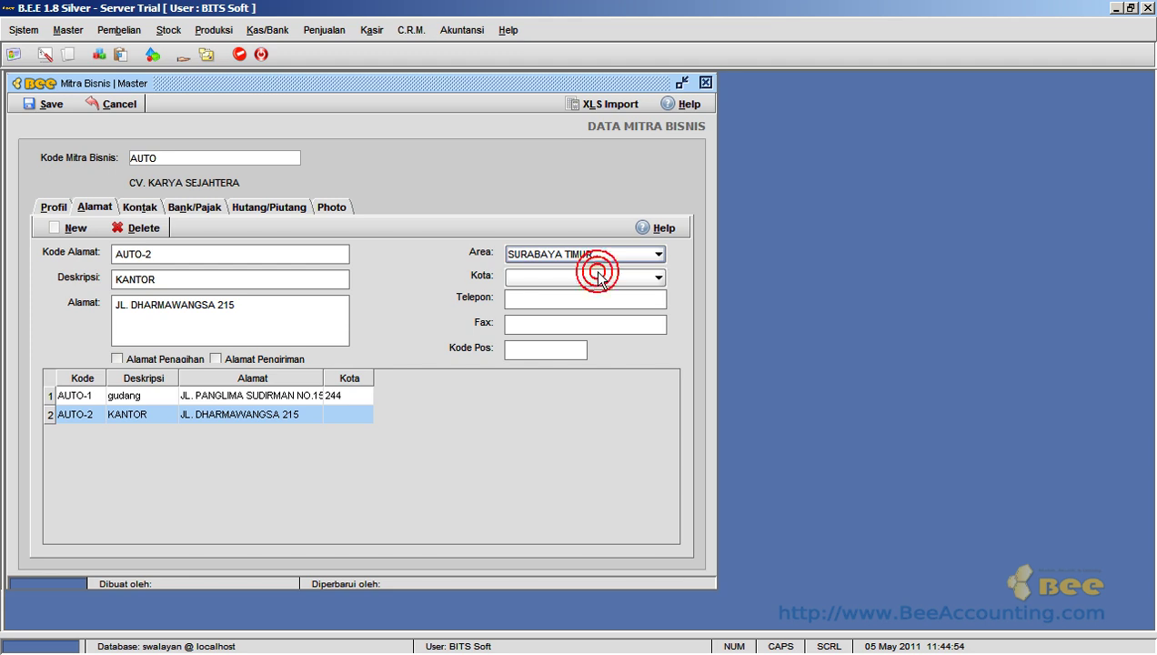
{"action": "left_click", "coordinate": [592, 277]}
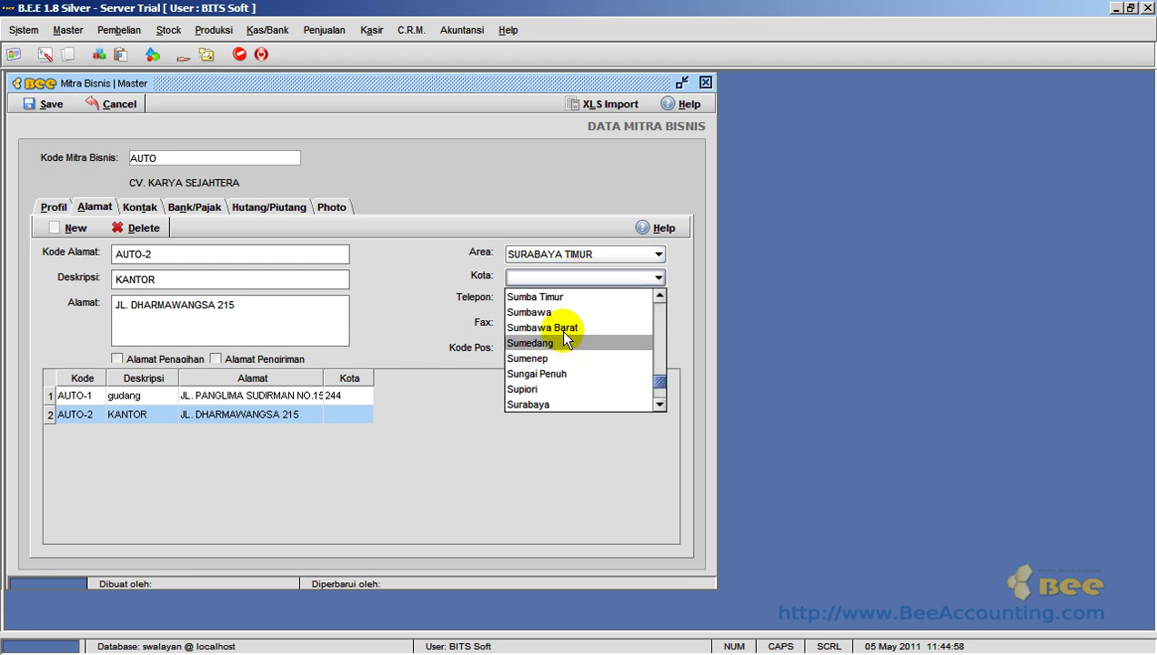
{"action": "left_click", "coordinate": [558, 404]}
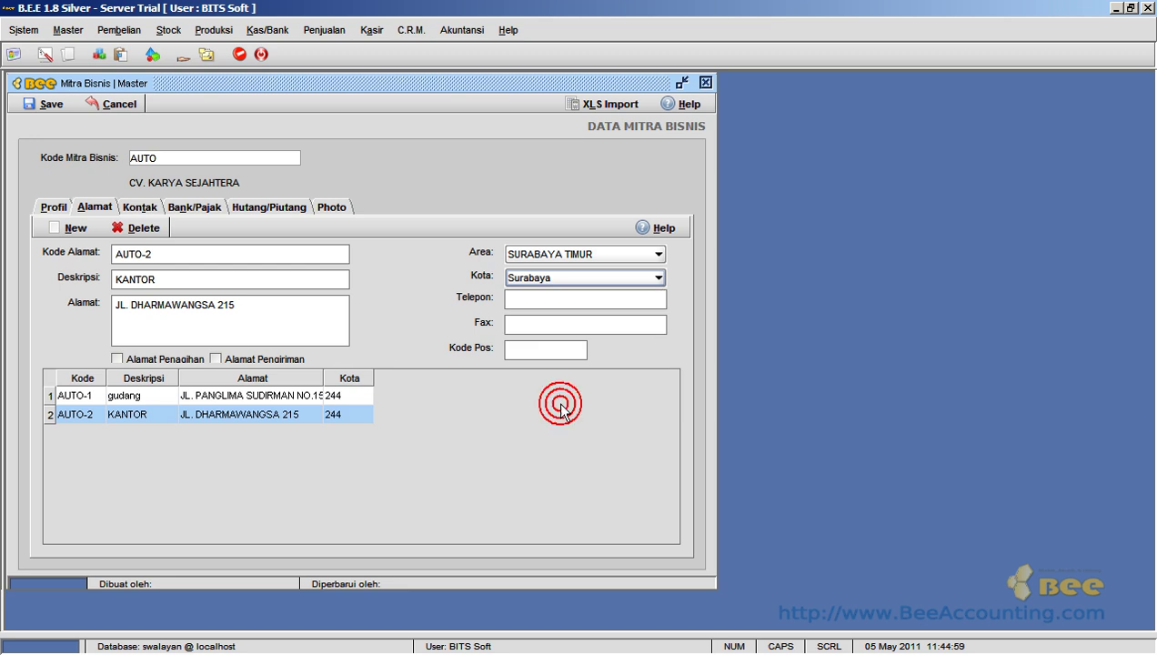
{"action": "left_click", "coordinate": [565, 324]}
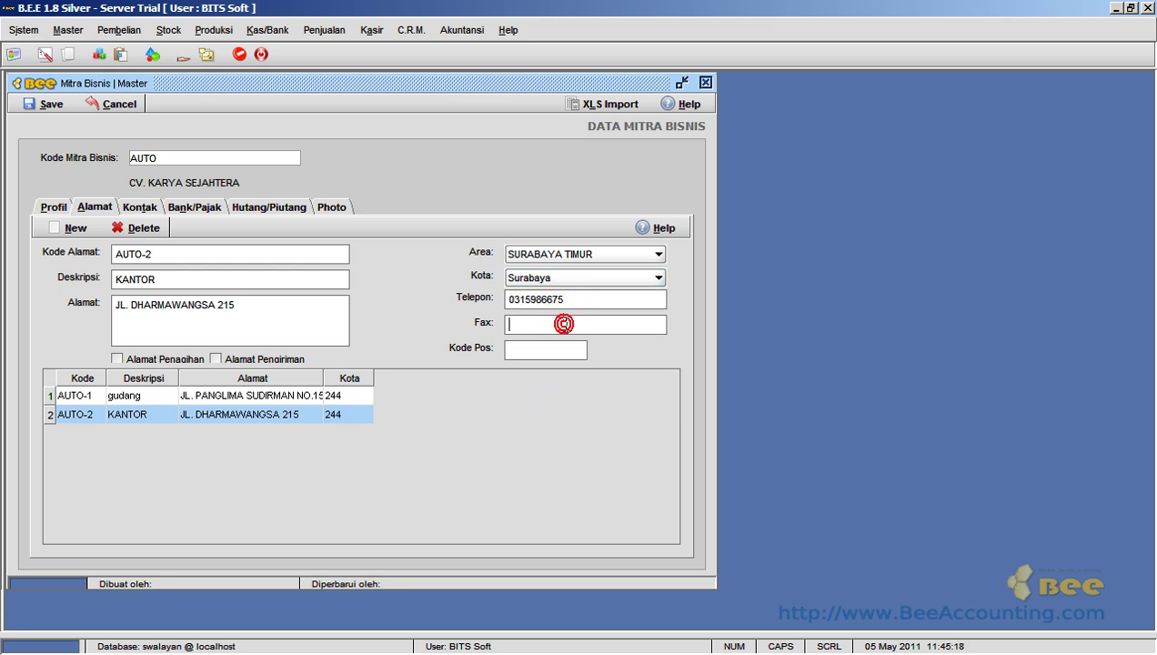
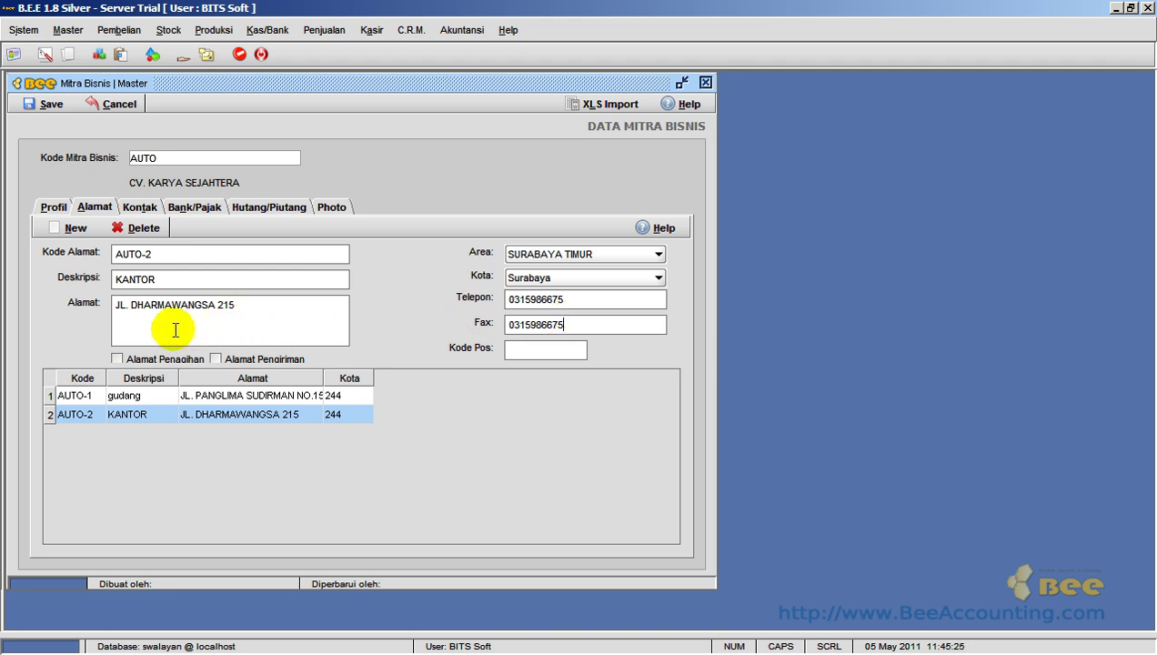
{"action": "left_click", "coordinate": [216, 358]}
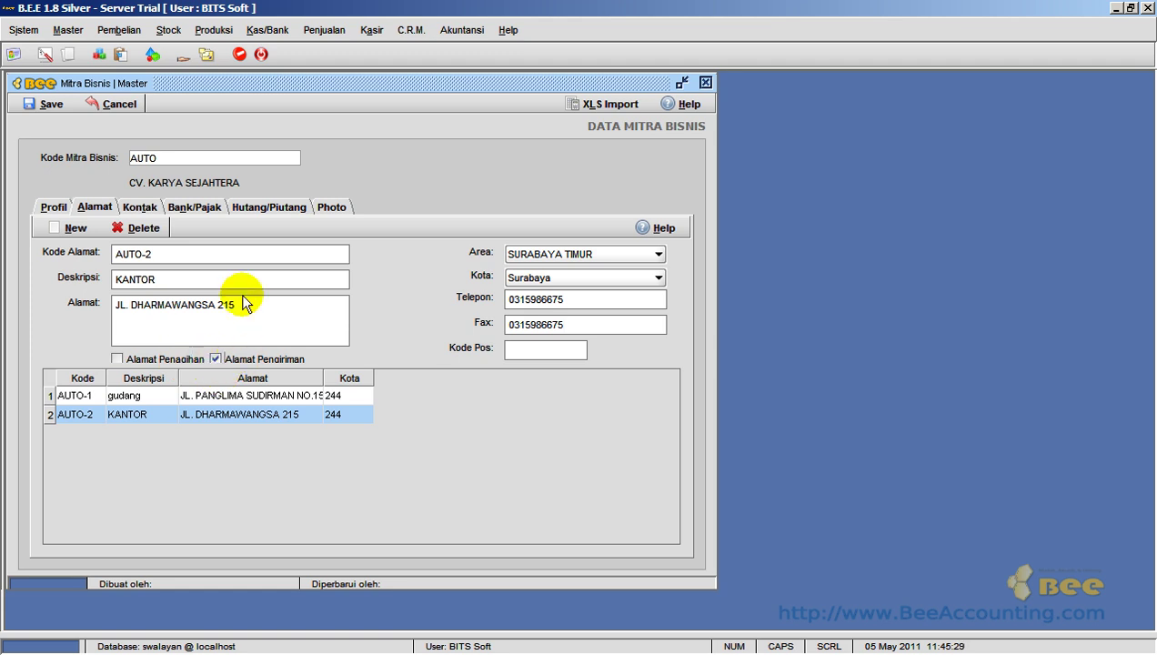
- Add contact AUTO-1 with the contact's full name and title Bpk
{"action": "left_click", "coordinate": [140, 209]}
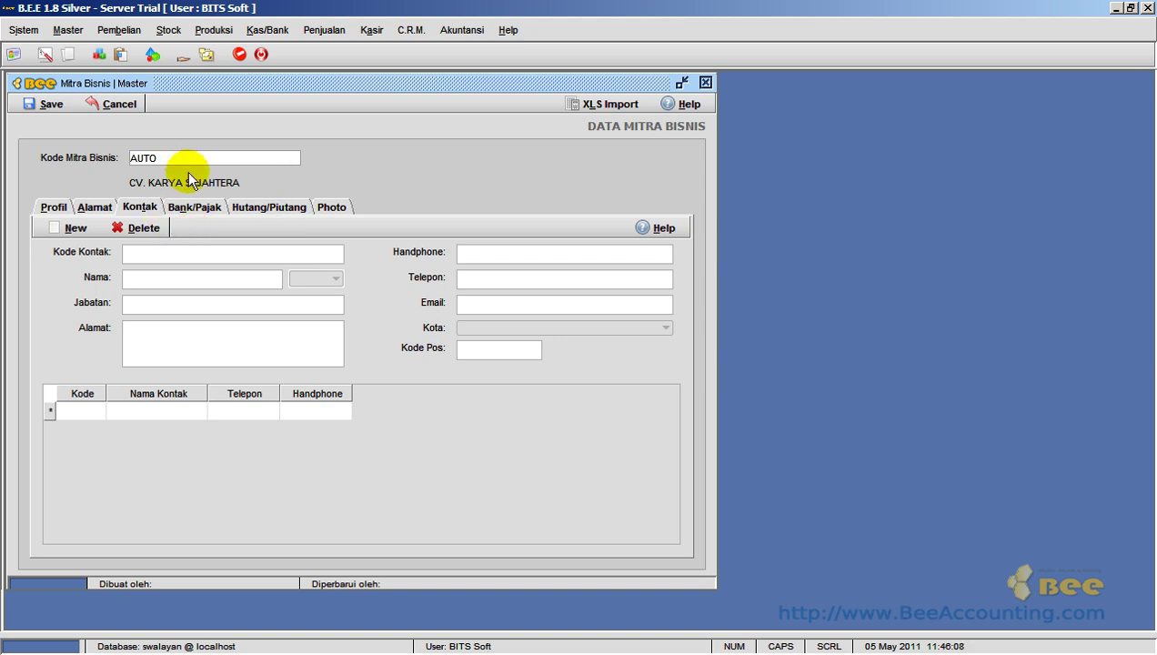
{"action": "left_click", "coordinate": [70, 230]}
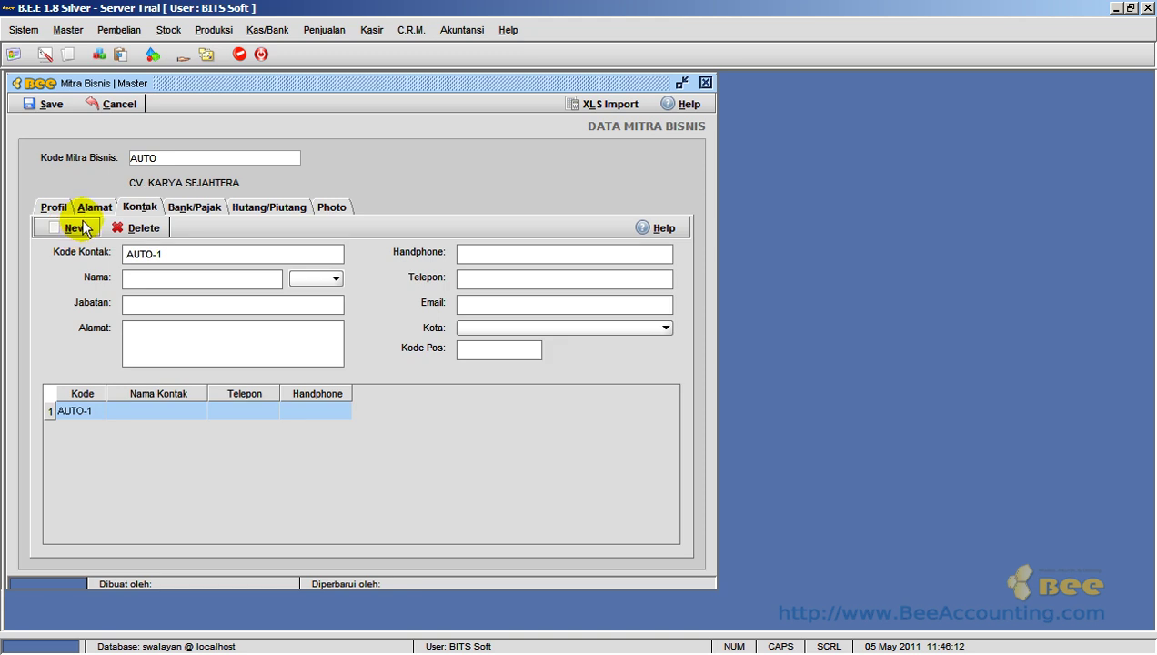
{"action": "left_click", "coordinate": [155, 282]}
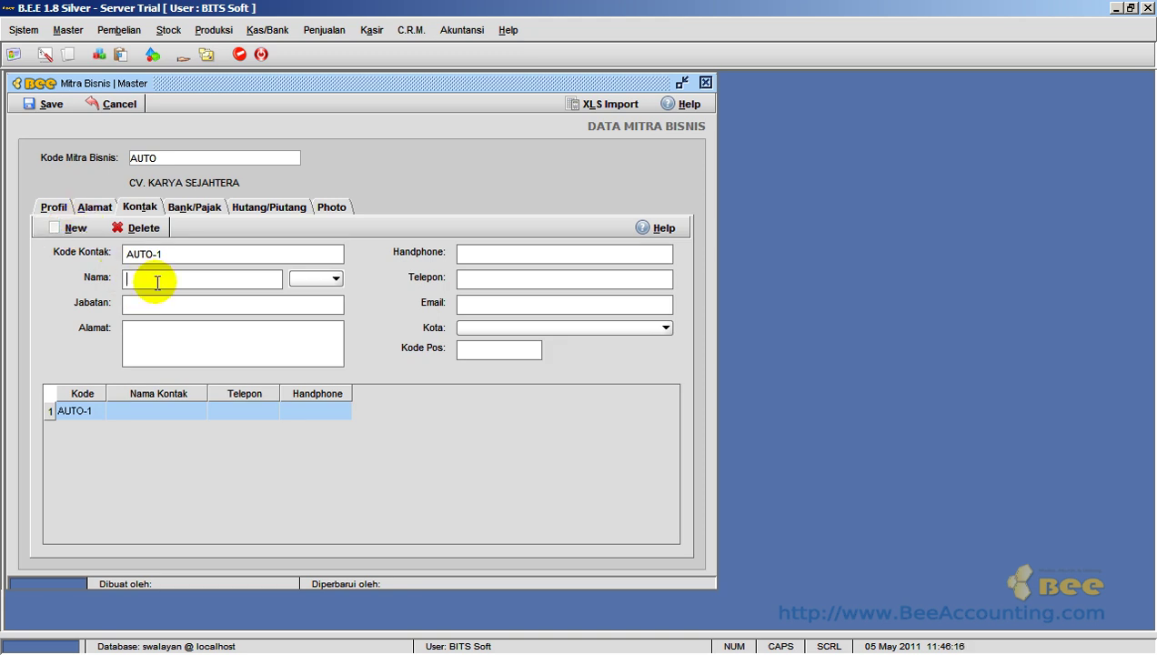
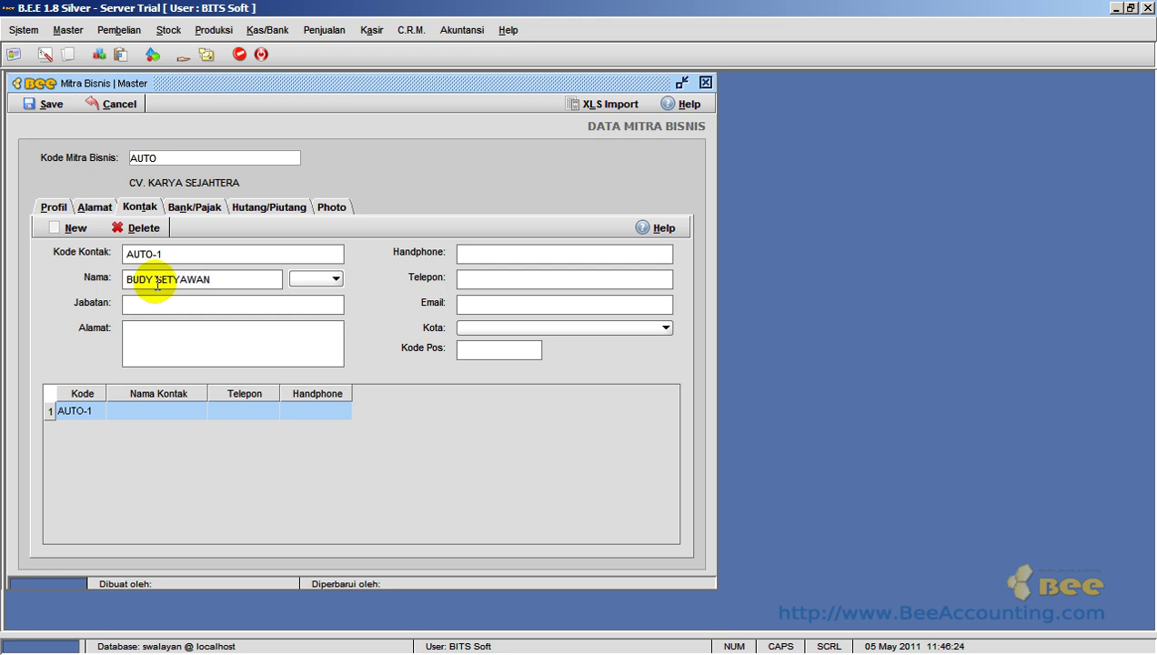
{"action": "left_click", "coordinate": [298, 277]}
{"action": "left_click", "coordinate": [301, 290]}
- Enter job title OWNER, the contact's street address and the contact's mobile number
{"action": "left_click", "coordinate": [279, 304]}
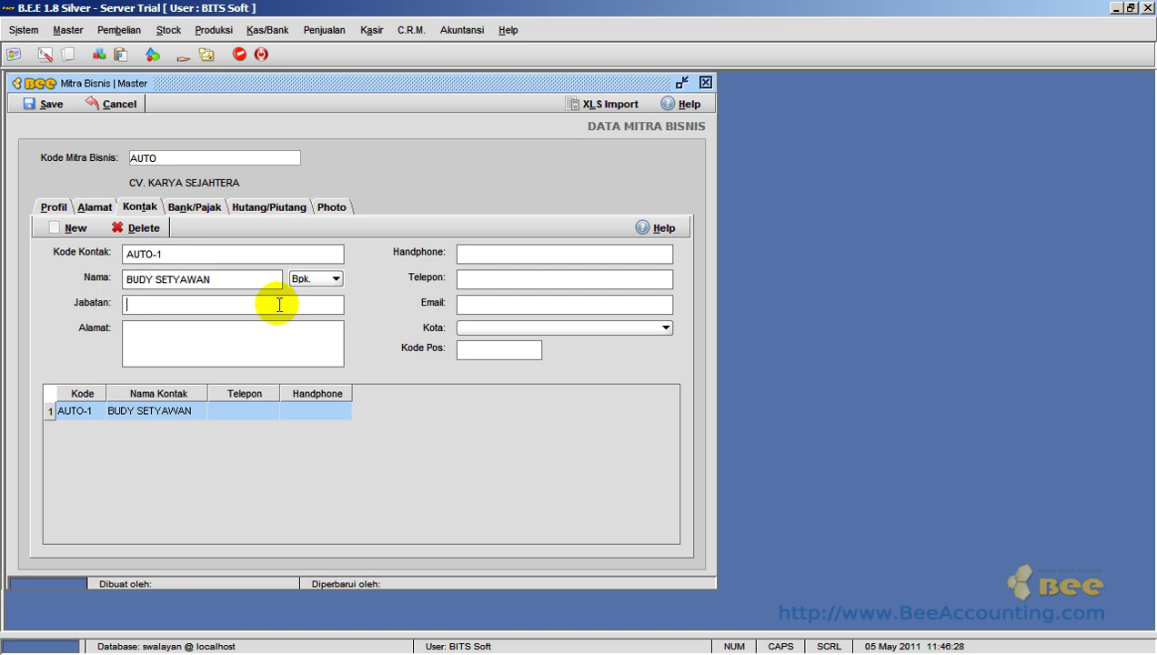
{"action": "type", "text": "OWNER"}
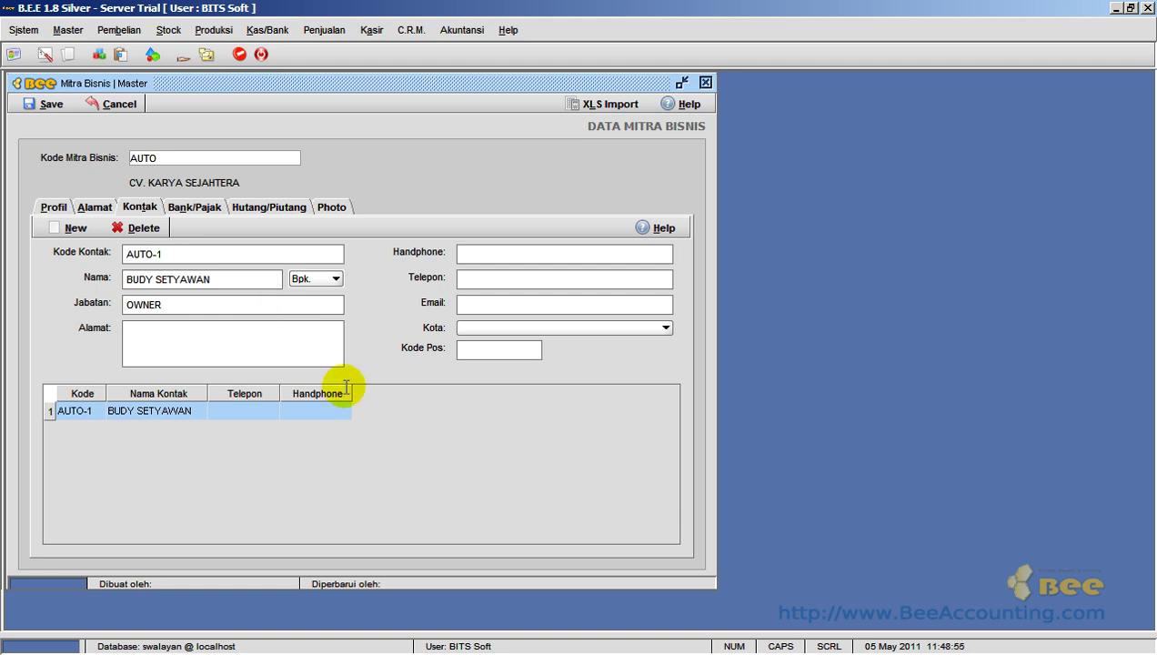
{"action": "left_click", "coordinate": [276, 336]}
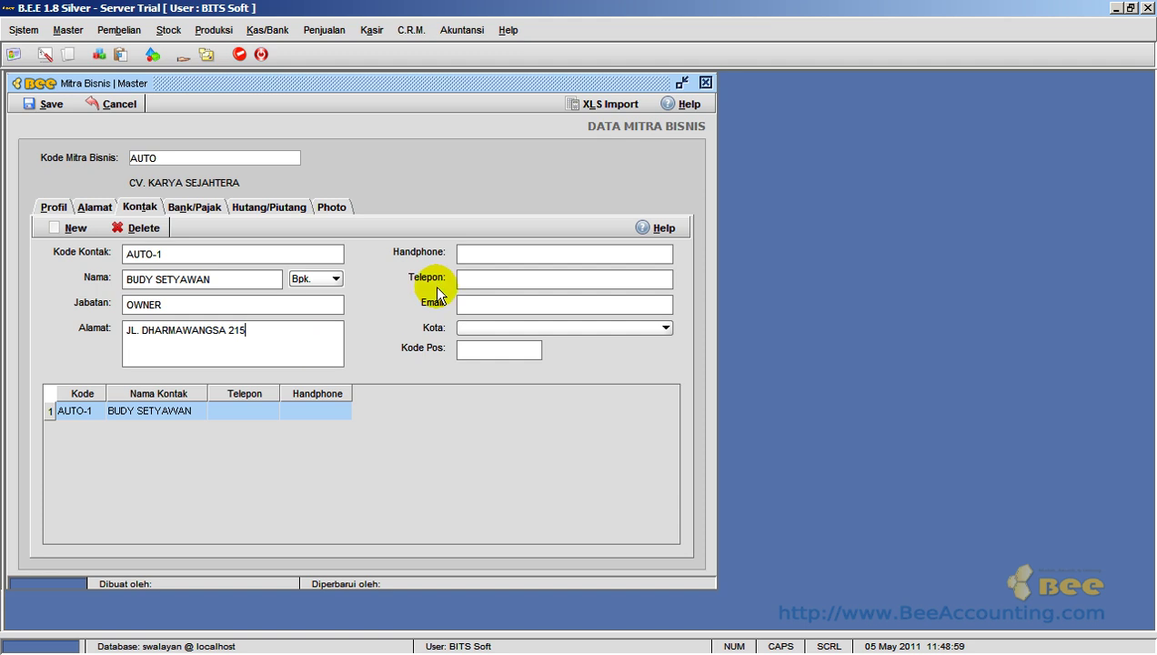
{"action": "left_click", "coordinate": [488, 256]}
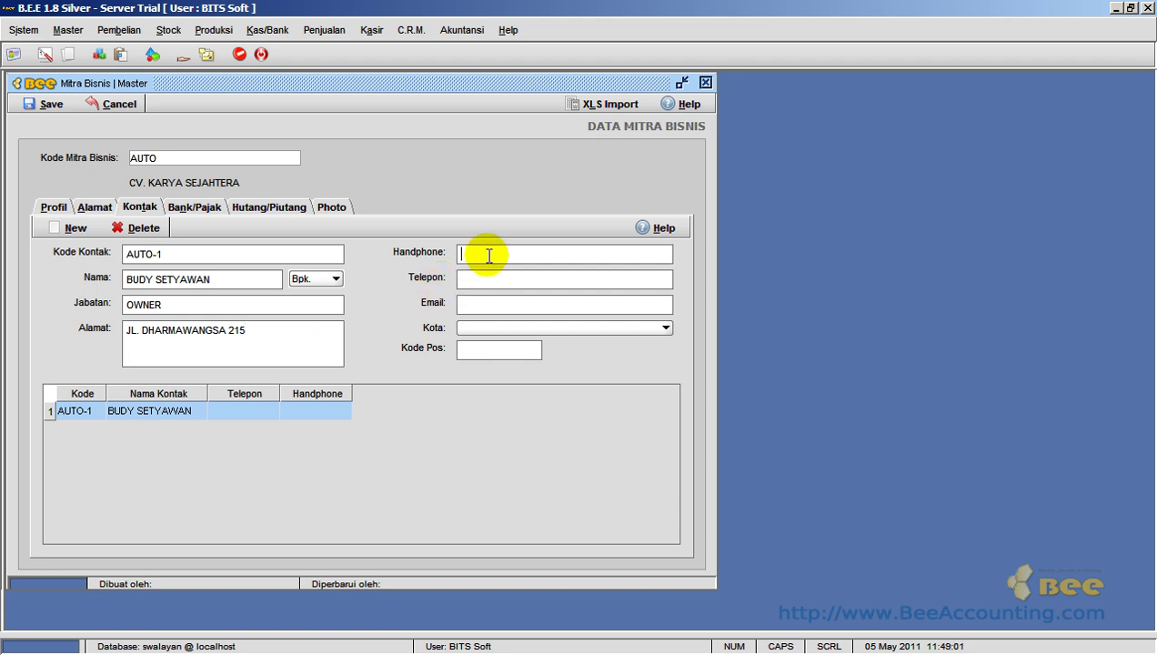
- Show the partner's Bank/Pajak page with its bank and tax details
{"action": "left_click", "coordinate": [209, 208]}
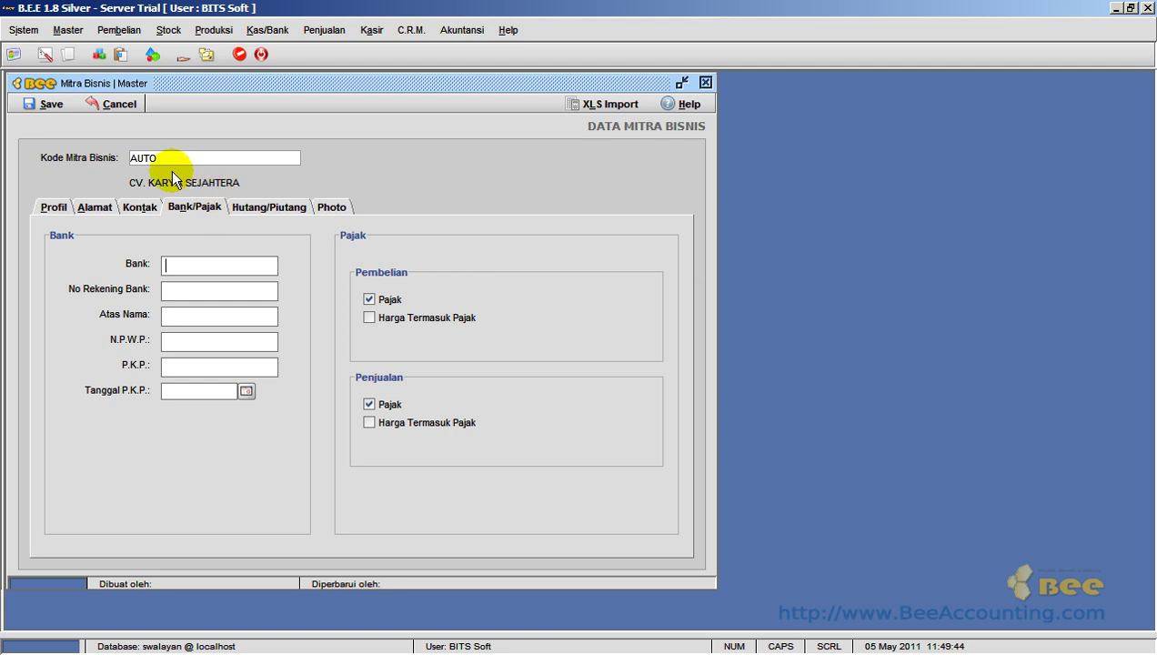
- Keep Rupiah as currency and set purchase terms to Credit with a 30-day due period
{"action": "left_click", "coordinate": [281, 212]}
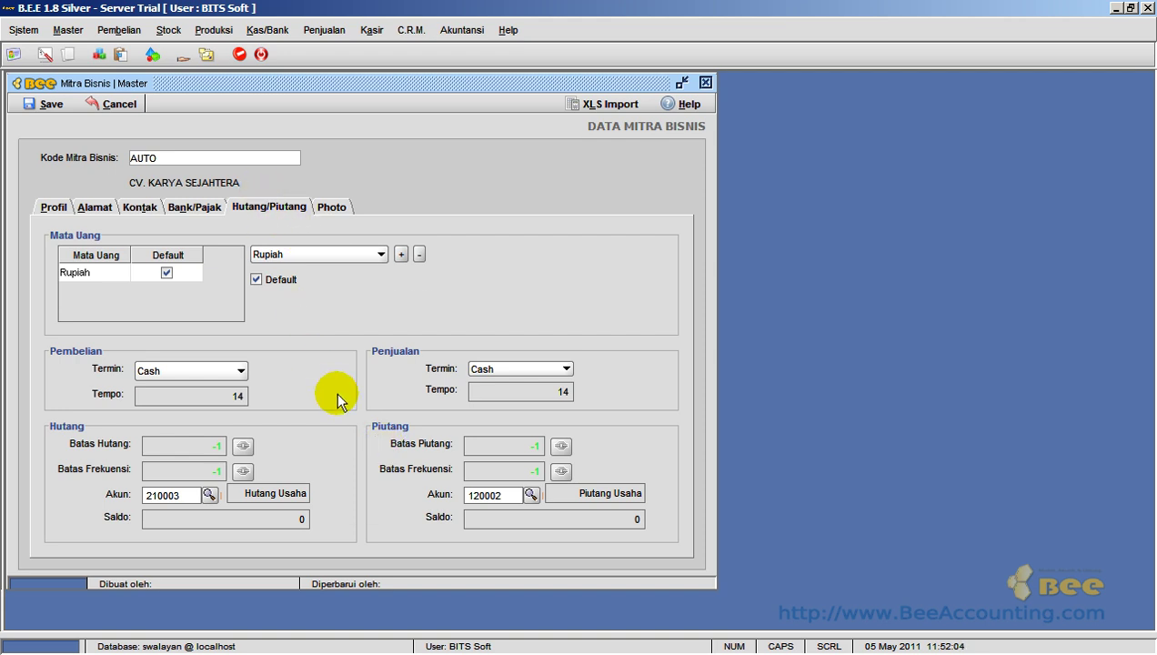
{"action": "left_click", "coordinate": [371, 255]}
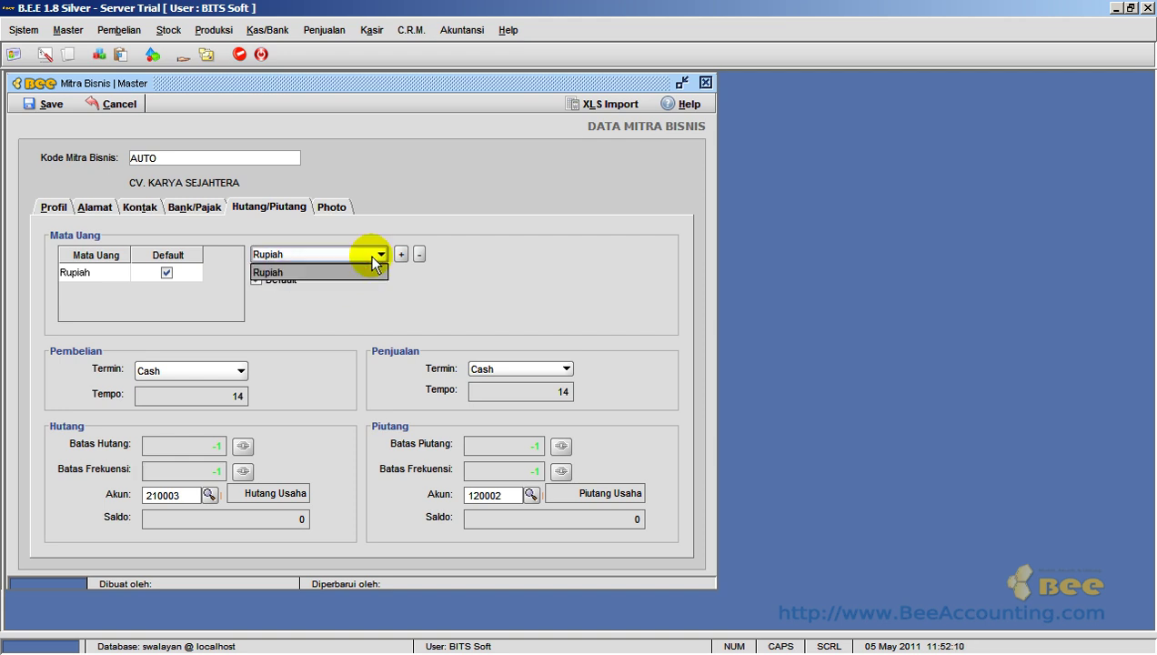
{"action": "left_click", "coordinate": [371, 255]}
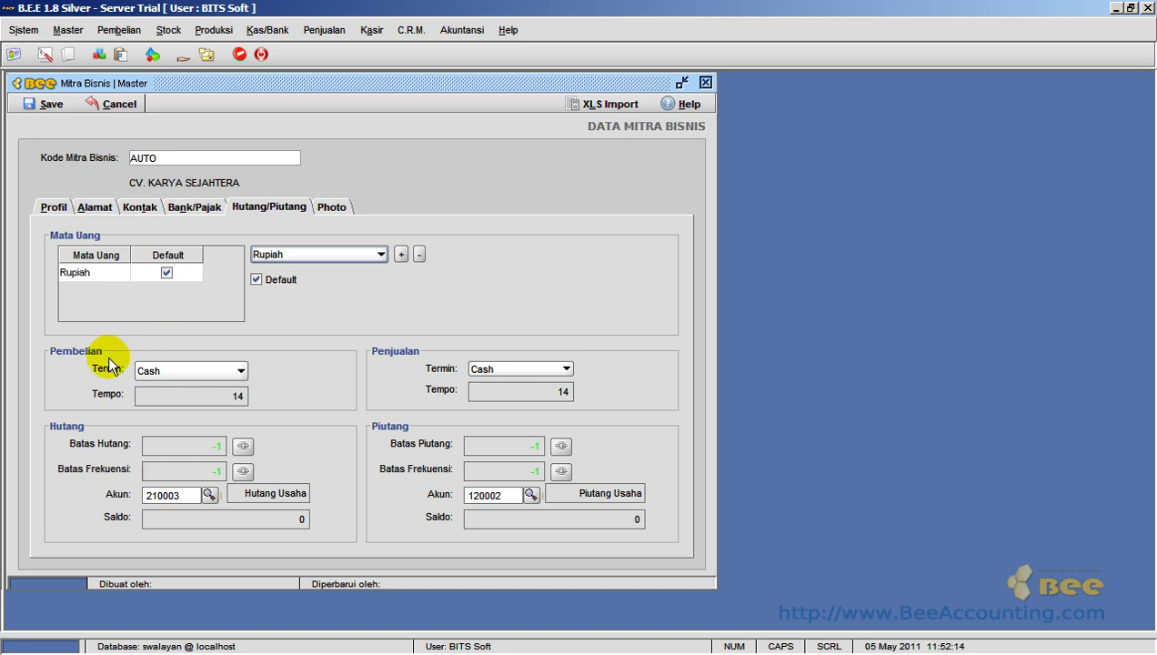
{"action": "left_click", "coordinate": [238, 372]}
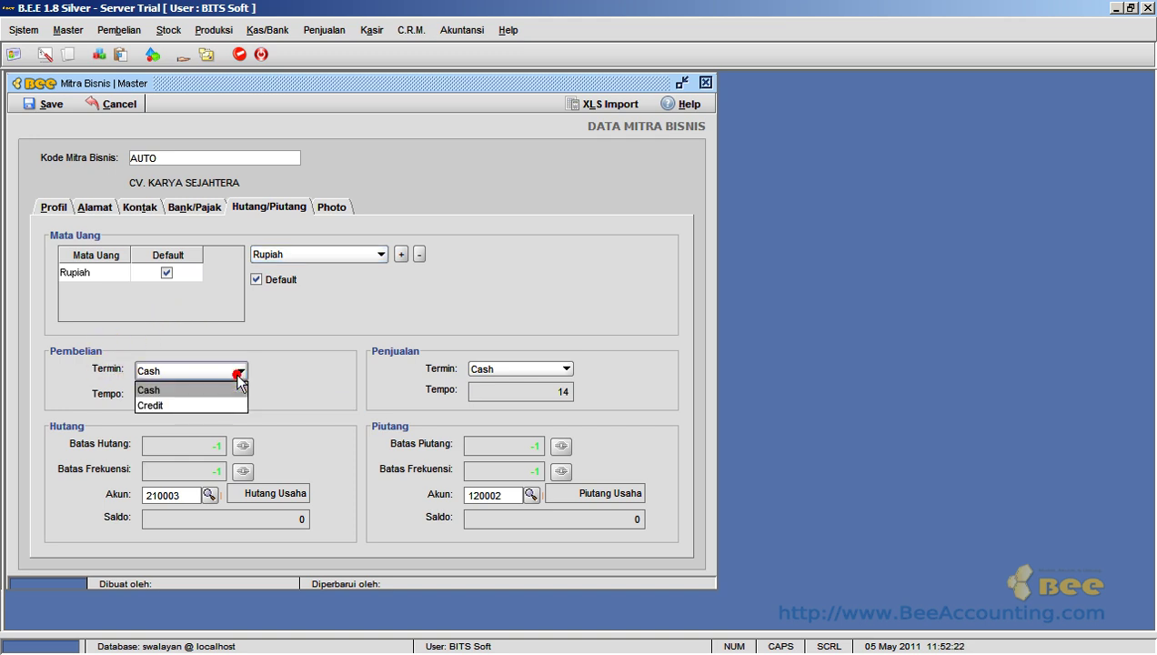
{"action": "left_click", "coordinate": [213, 402]}
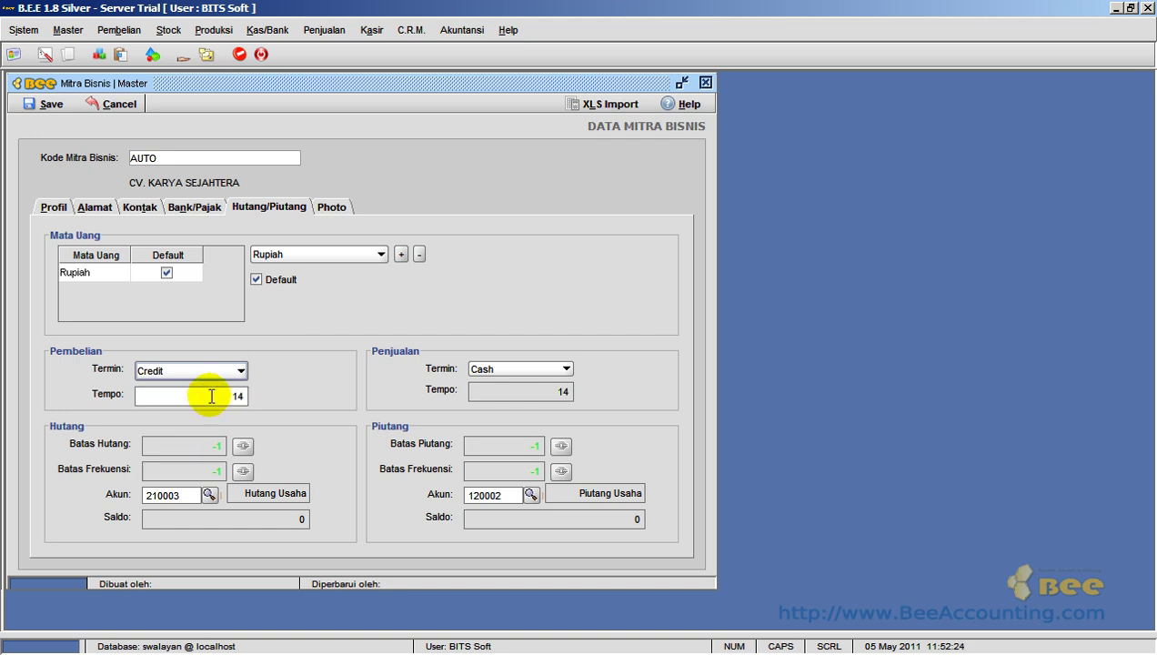
{"action": "double_click", "coordinate": [209, 398]}
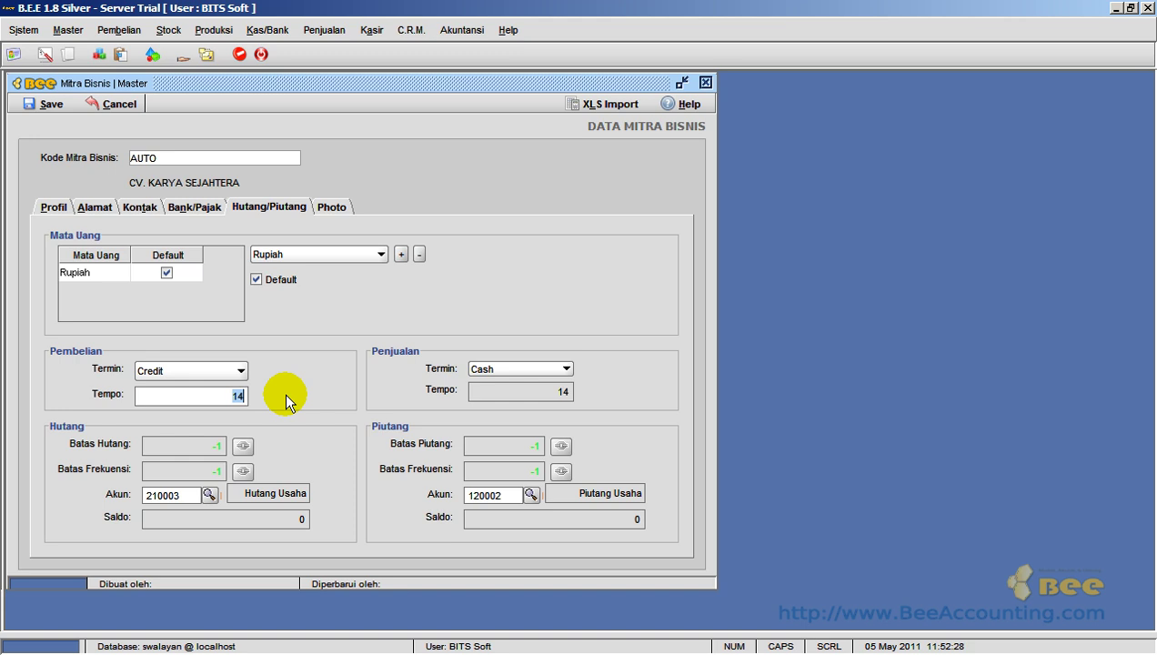
{"action": "type", "text": "30"}
{"action": "key", "text": "Tab"}
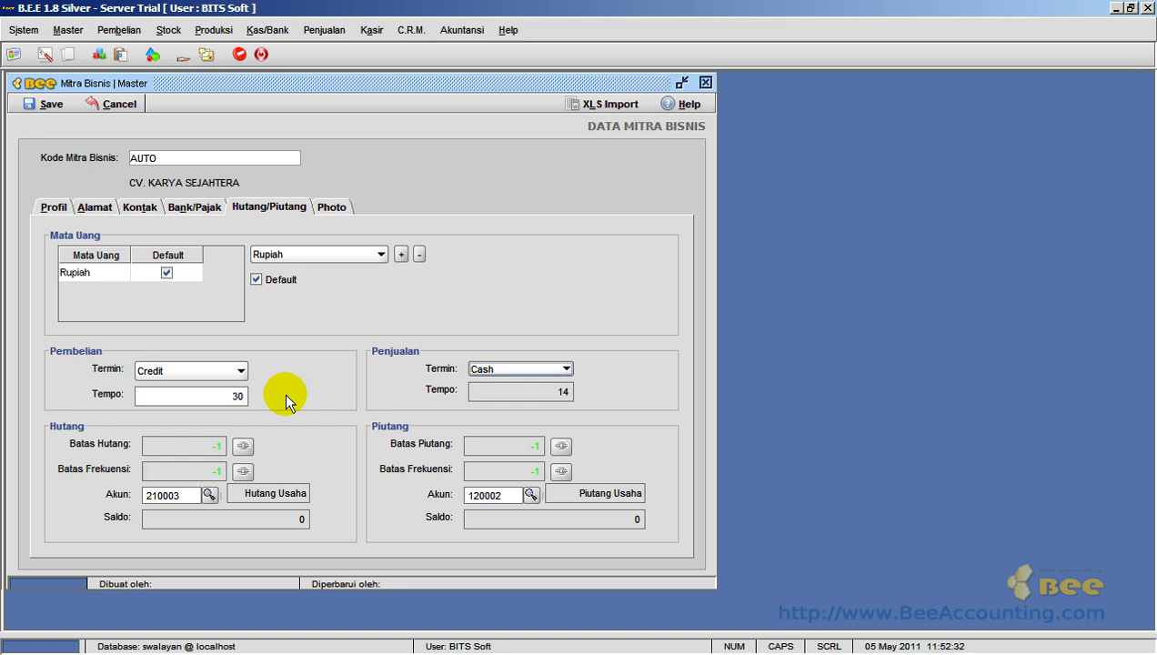
- Set sales terms to Credit with a 30-day due period
{"action": "left_click", "coordinate": [505, 368]}
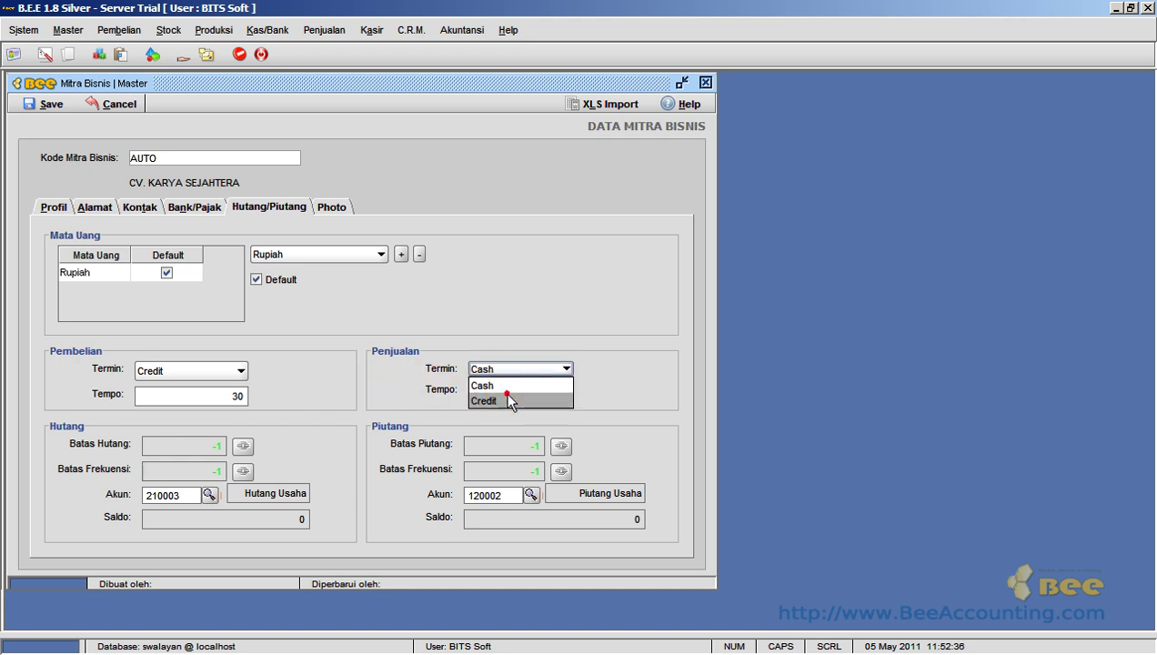
{"action": "left_click", "coordinate": [506, 398]}
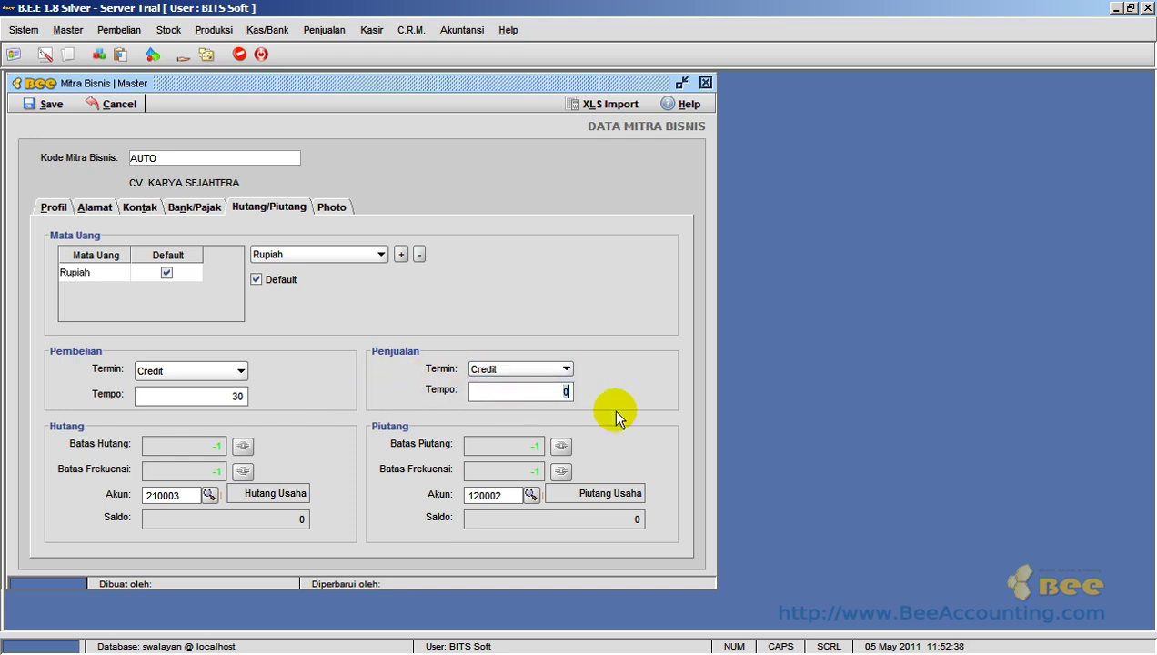
{"action": "key", "text": "End"}
{"action": "key", "text": "End"}
{"action": "type", "text": "30"}
- Enable a payables limit of 5,000,000 and a payables frequency limit of 5
{"action": "left_click", "coordinate": [242, 446]}
{"action": "left_click", "coordinate": [250, 440]}
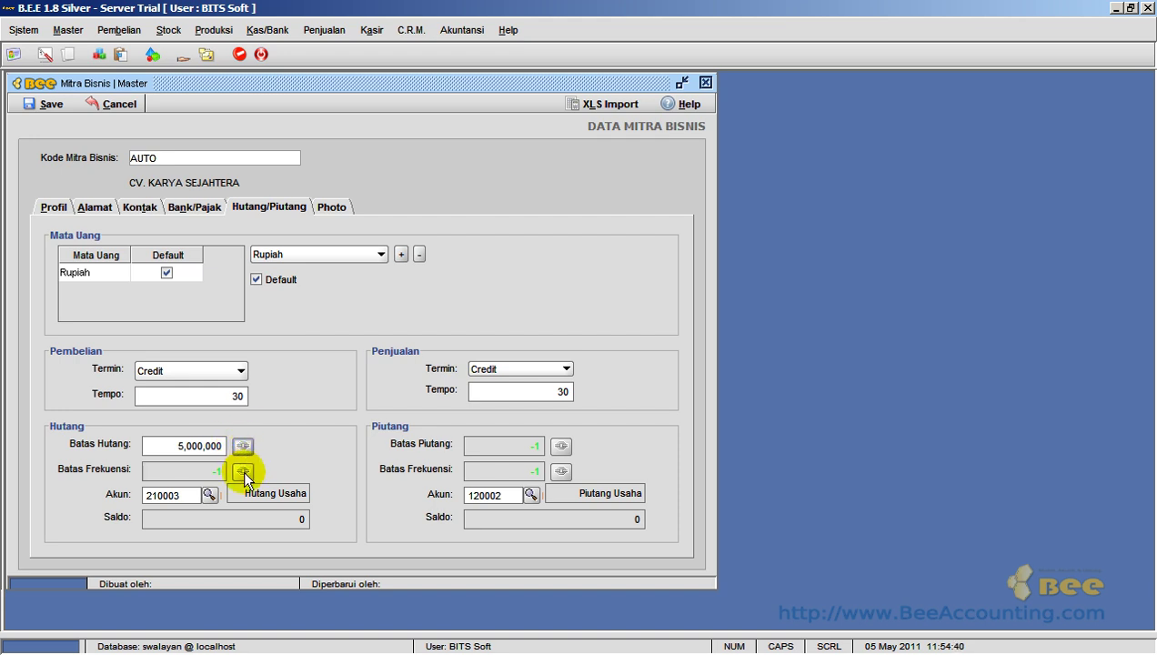
{"action": "left_click", "coordinate": [243, 472]}
{"action": "left_click", "coordinate": [242, 471]}
{"action": "double_click", "coordinate": [215, 471]}
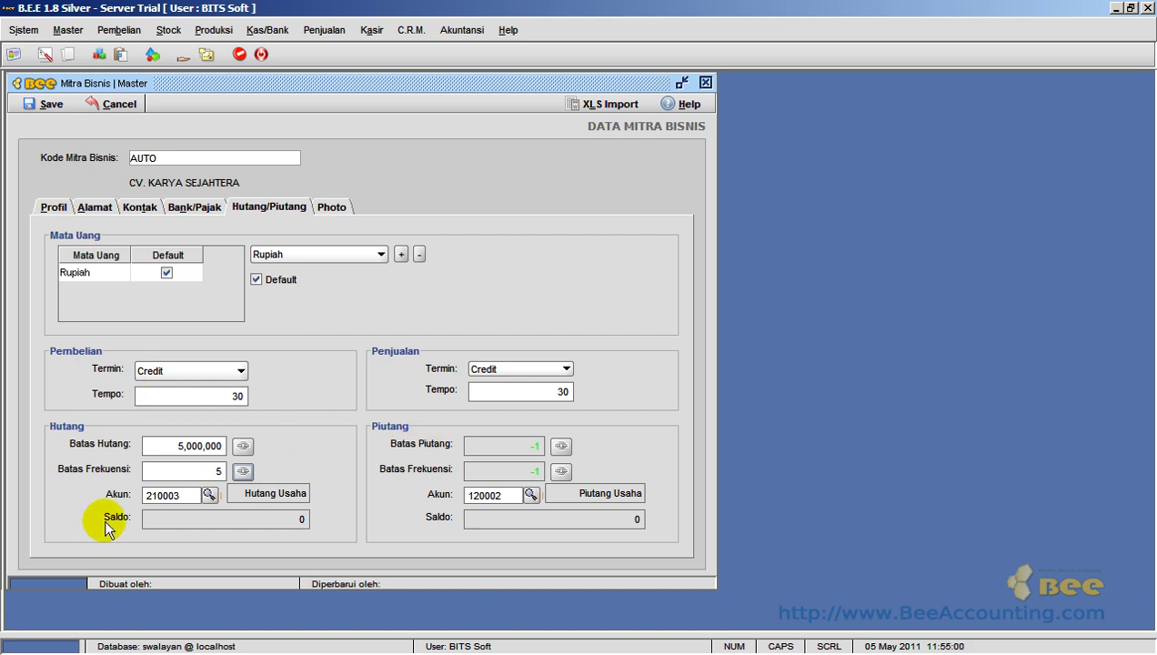
- Leave receivables unlimited and set the receivables frequency limit to 10
{"action": "left_click", "coordinate": [561, 446]}
{"action": "left_click", "coordinate": [561, 446]}
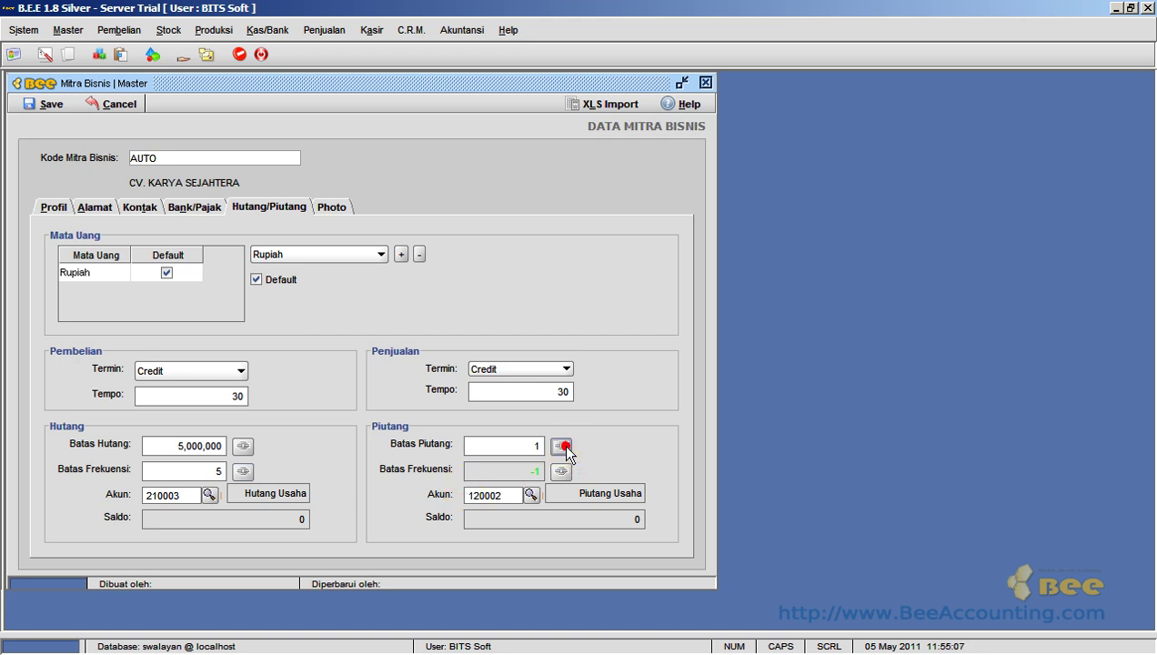
{"action": "left_click", "coordinate": [562, 446]}
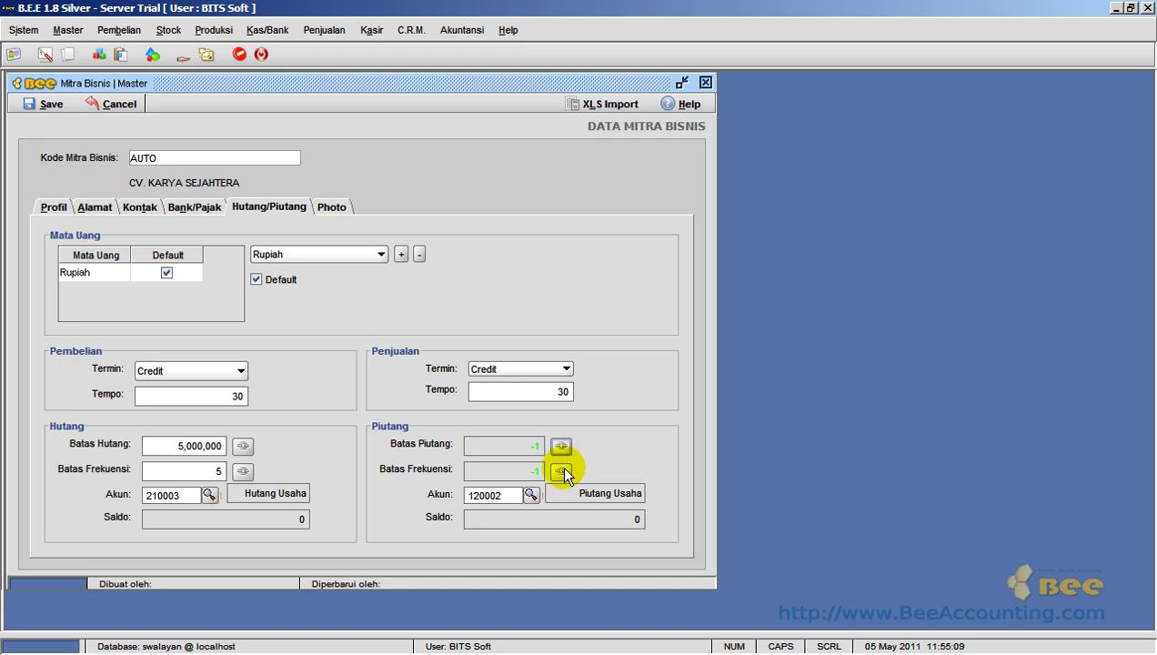
{"action": "left_click", "coordinate": [561, 470]}
{"action": "double_click", "coordinate": [497, 469]}
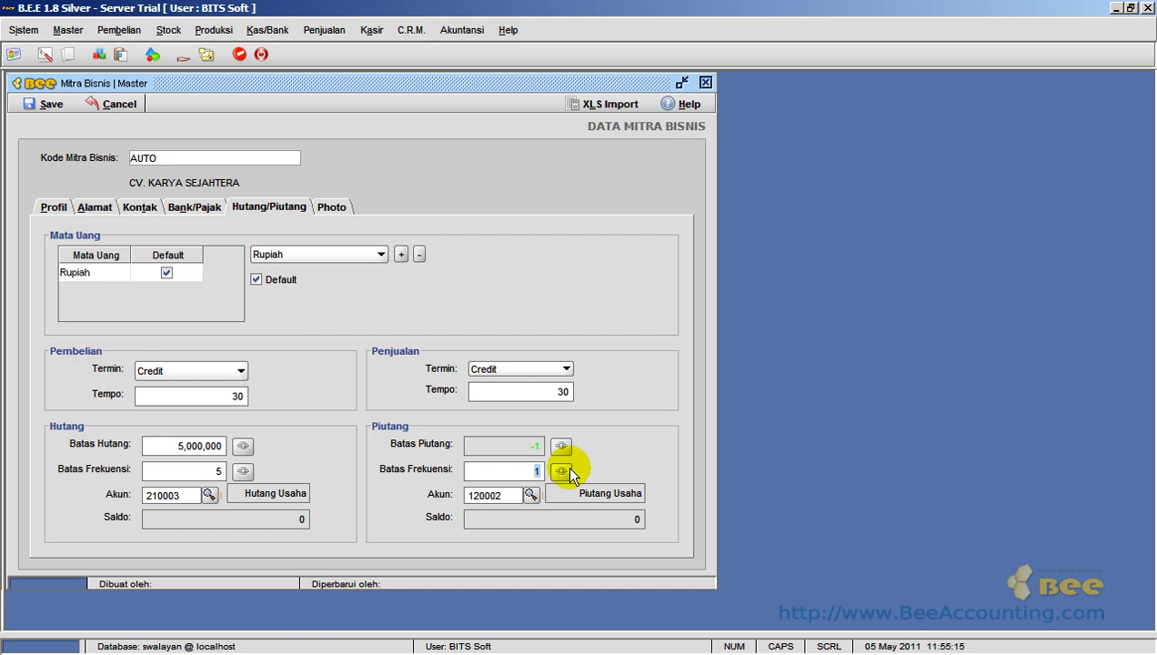
{"action": "type", "text": "10"}
{"action": "left_click", "coordinate": [561, 471]}
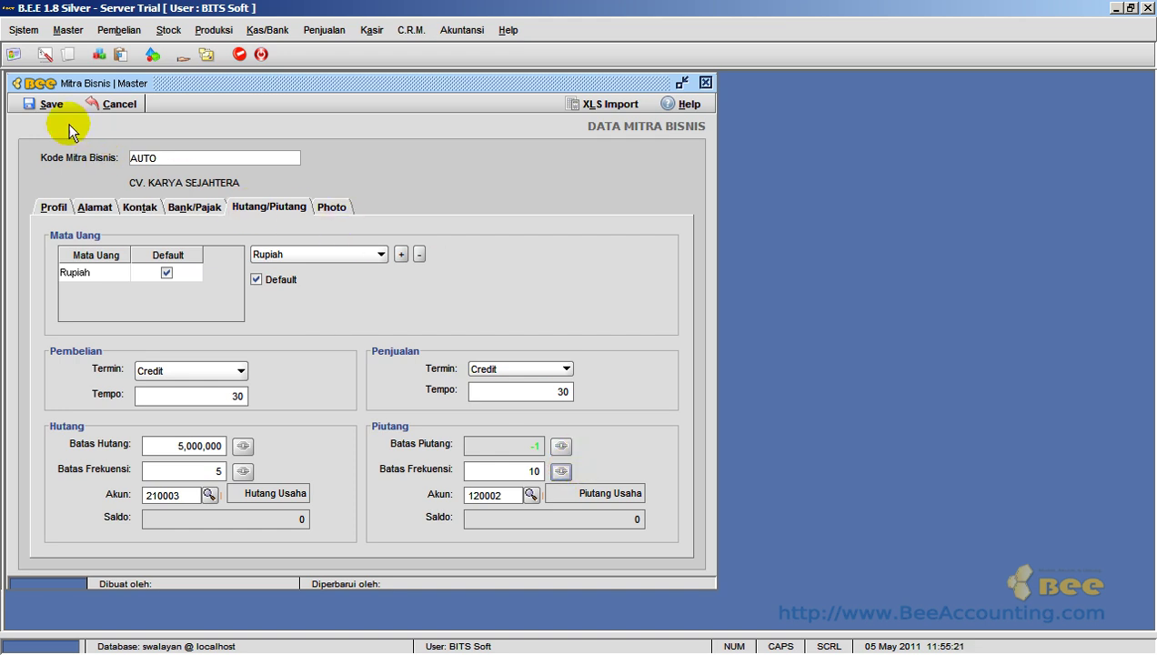
- Save the business partner as 01002 and close the form
{"action": "left_click", "coordinate": [52, 105]}
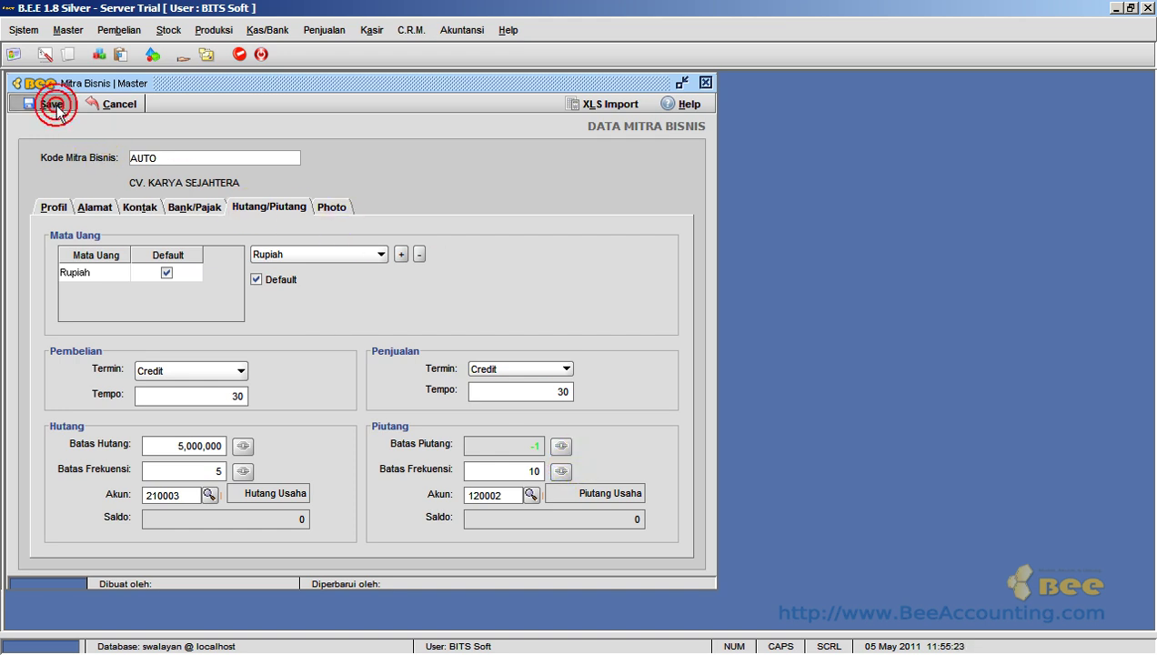
{"action": "left_click", "coordinate": [583, 355]}
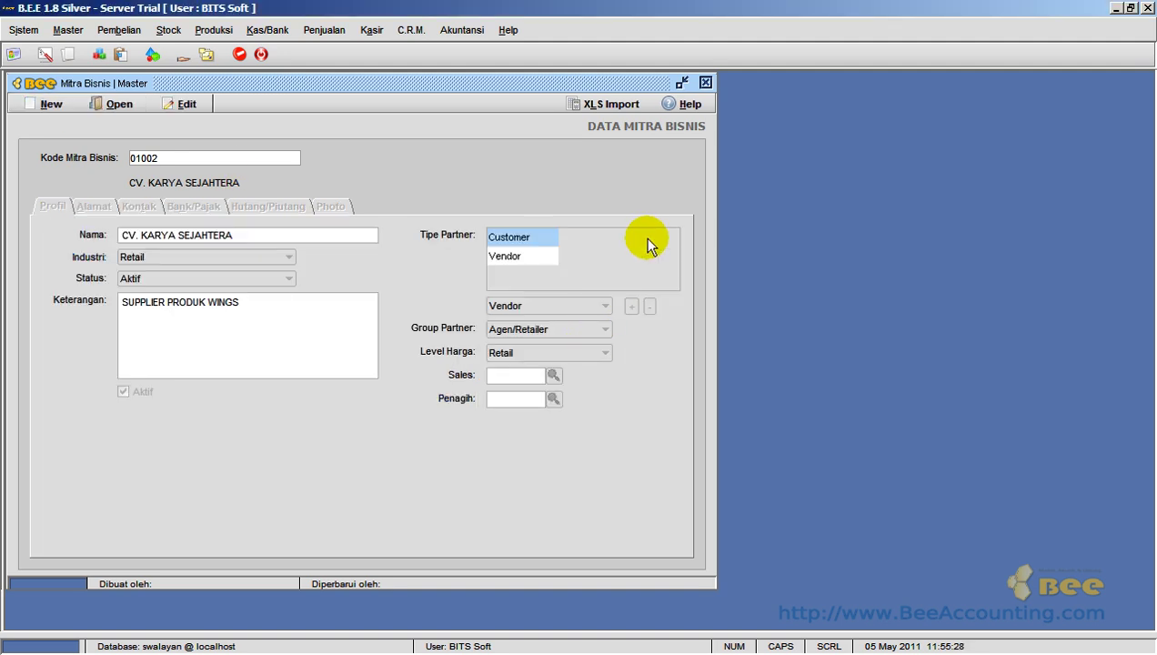
{"action": "left_click", "coordinate": [704, 83]}
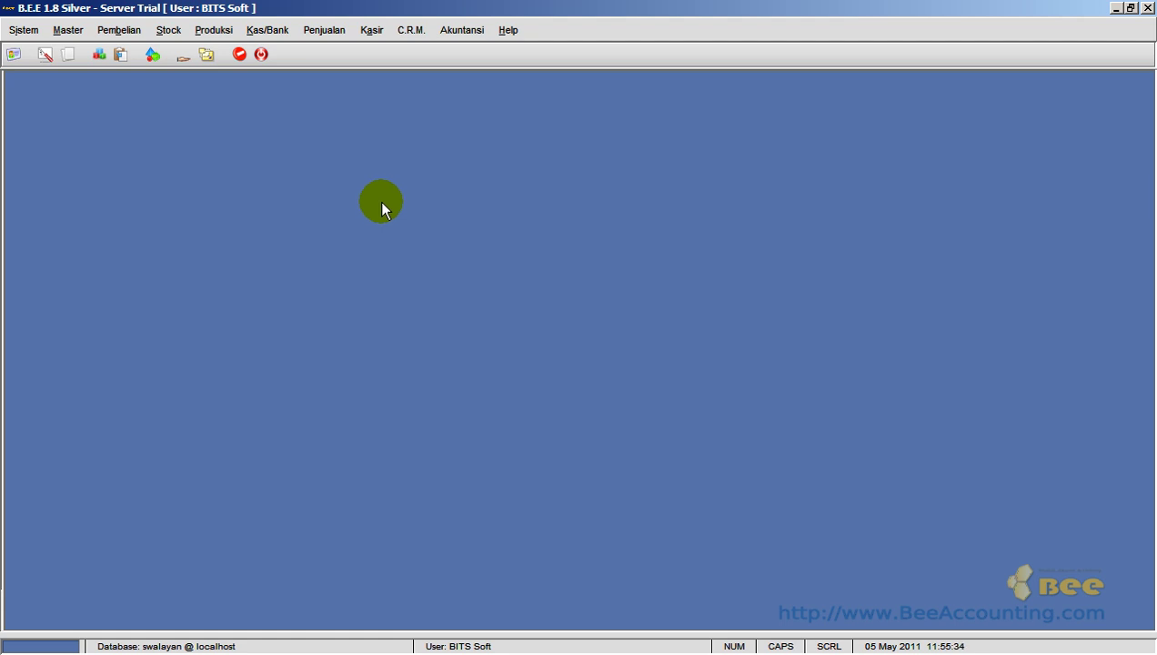
- Reopen Master > Mitra Bisnis, confirm 01002 is in the partner list, then close everything
{"action": "left_click", "coordinate": [69, 32]}
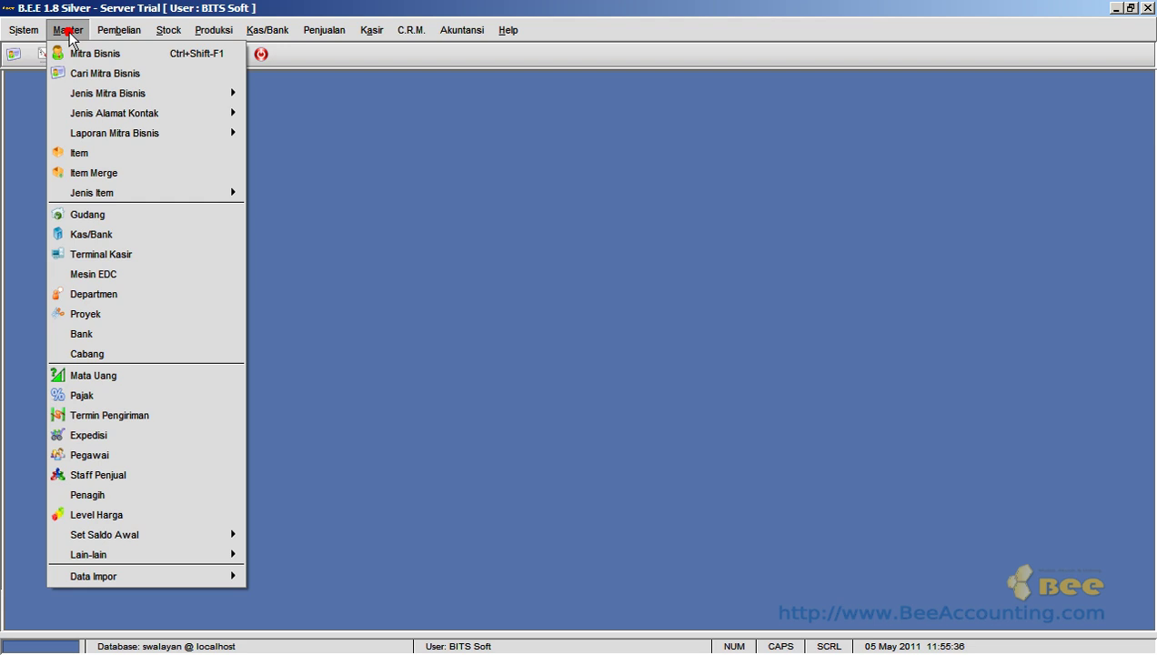
{"action": "left_click", "coordinate": [143, 55]}
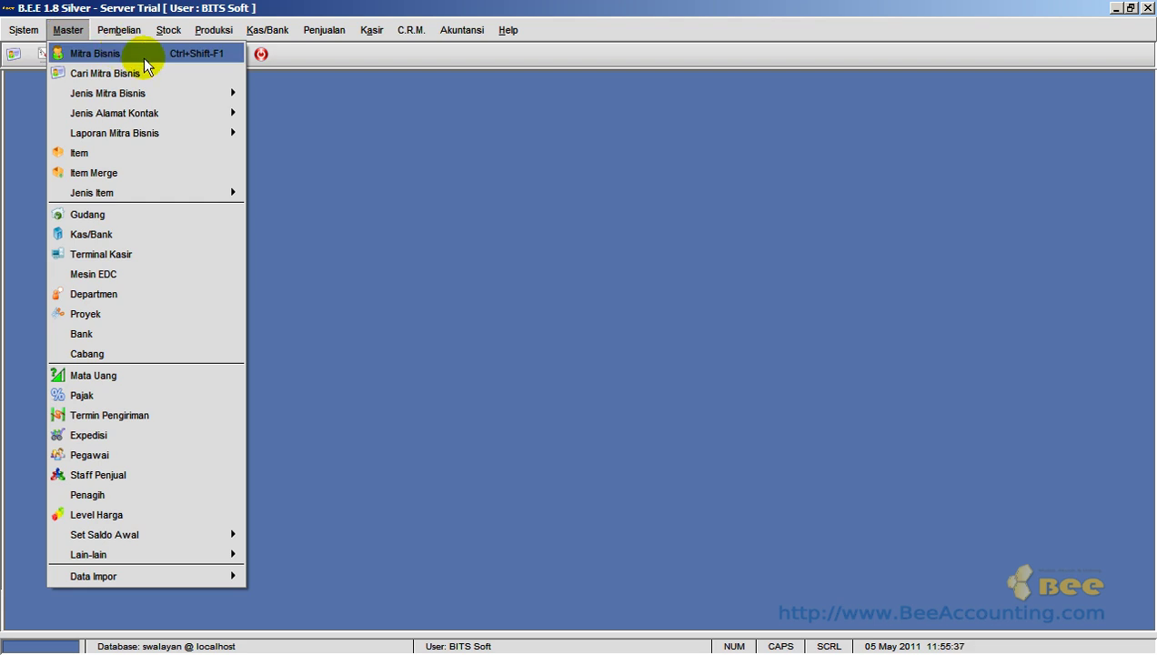
{"action": "left_click", "coordinate": [124, 103]}
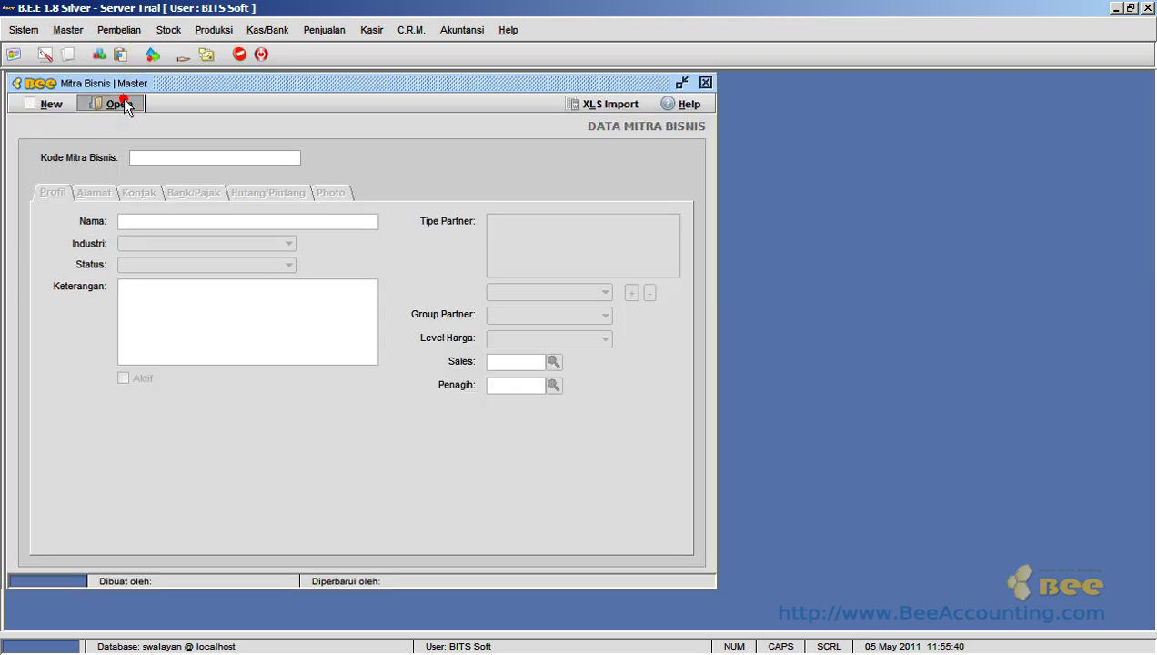
{"action": "left_click", "coordinate": [439, 414]}
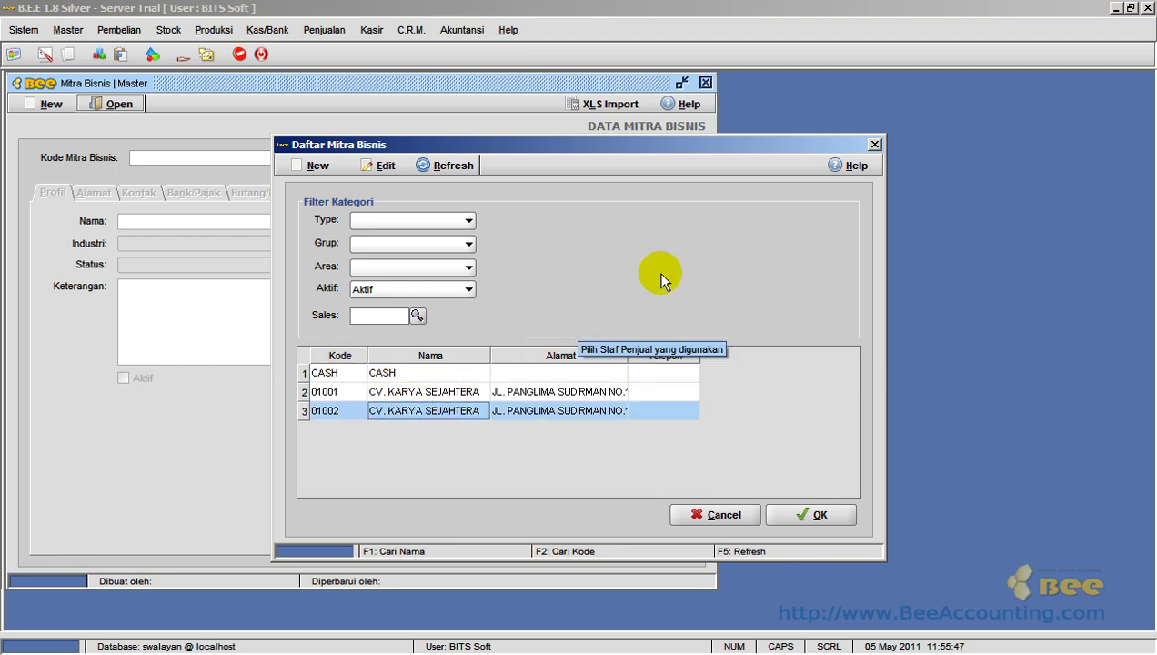
{"action": "left_click", "coordinate": [872, 144]}
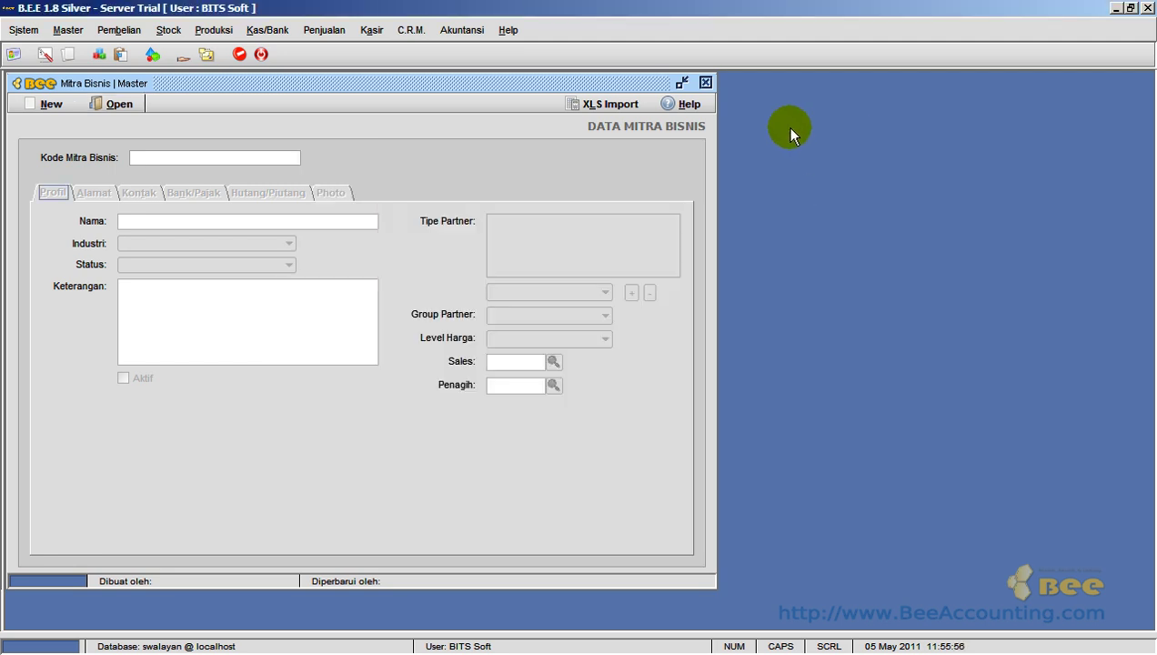
{"action": "left_click", "coordinate": [705, 83]}
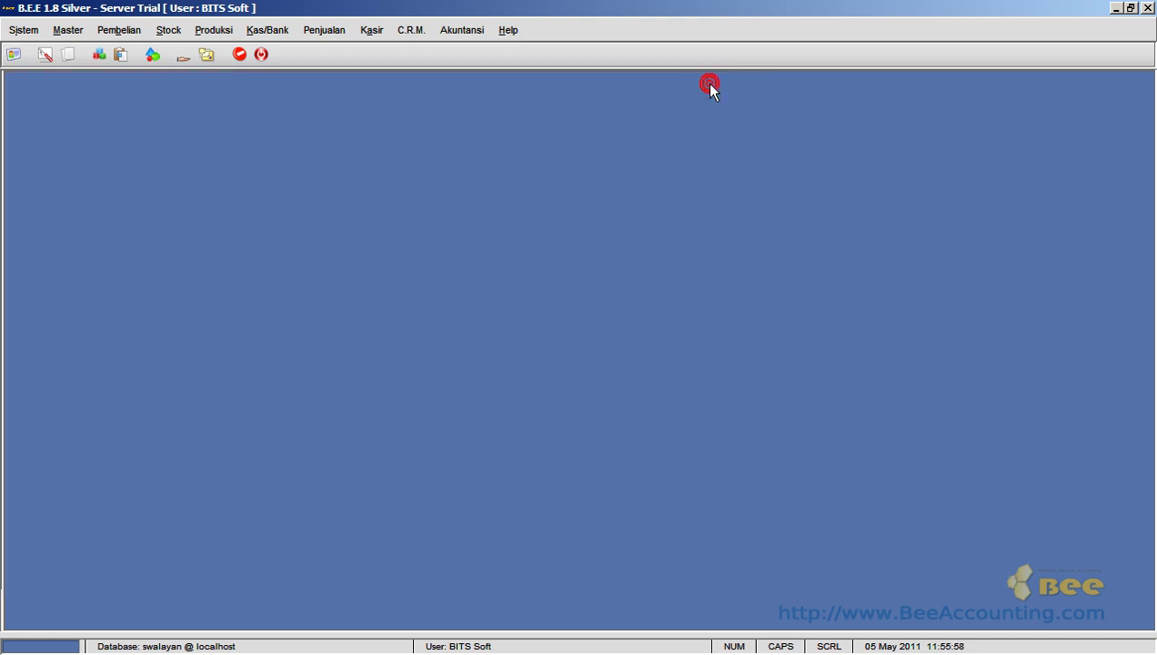